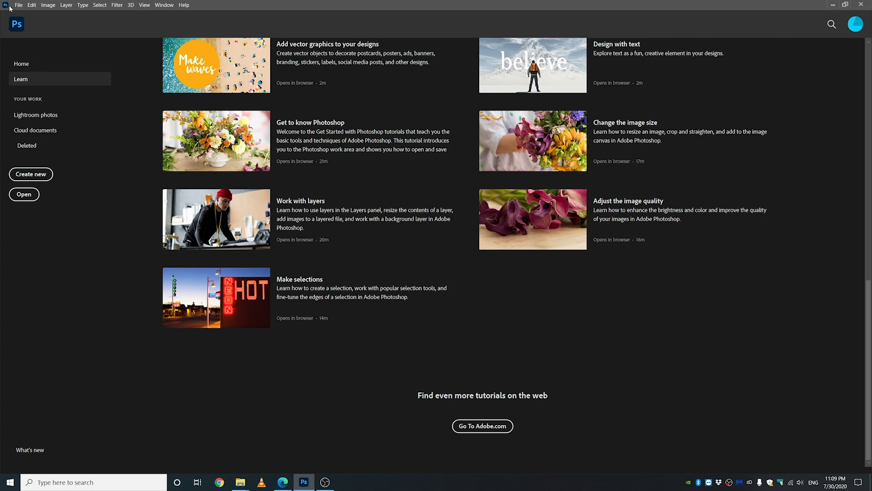
Step: Create a new 1500 x 1500 px document at 300 ppi named Eid Mubarak 2020
{"action": "left_click", "coordinate": [19, 5]}
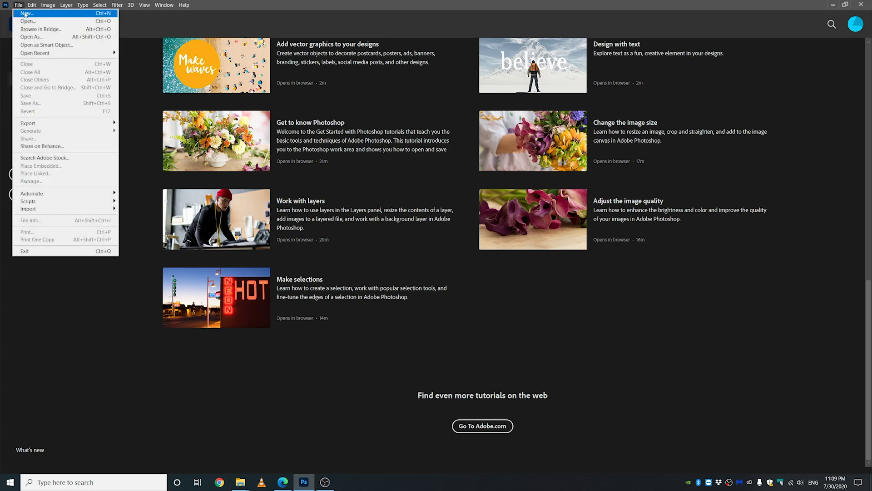
{"action": "left_click", "coordinate": [25, 14]}
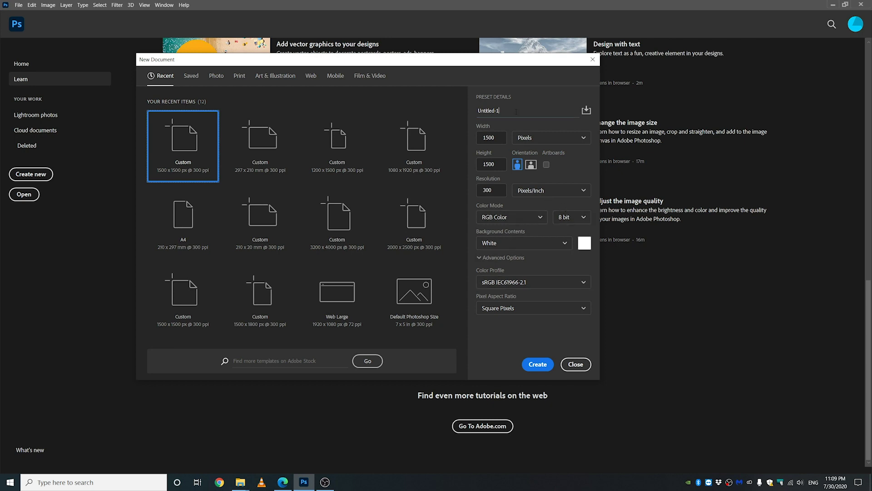
{"action": "type", "text": "Eid"}
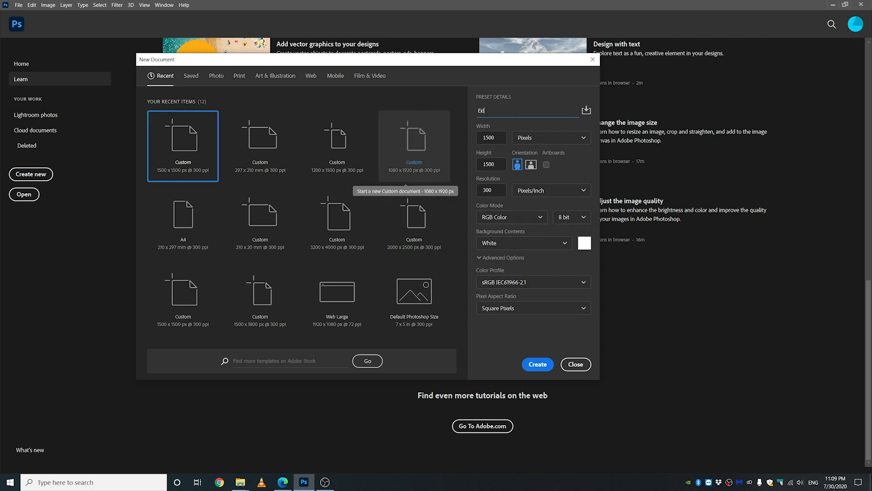
{"action": "type", "text": " Mubarak 2020"}
{"action": "left_click", "coordinate": [538, 365]}
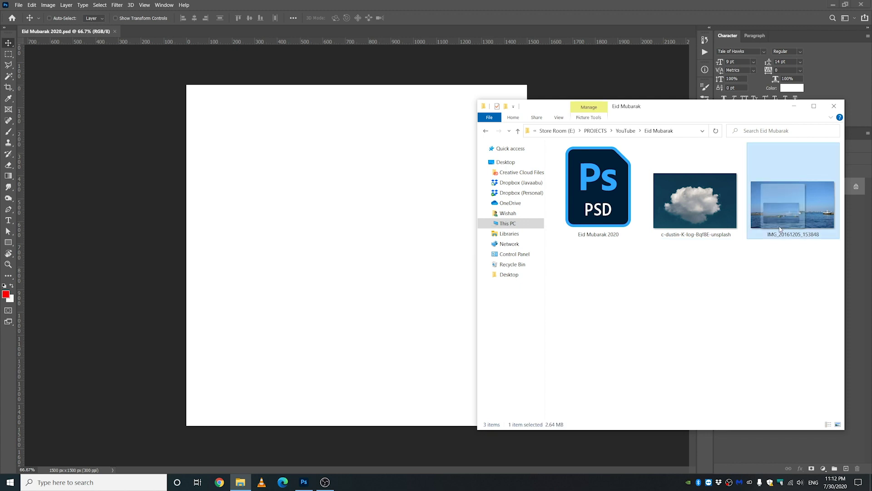
Step: Place the photo IMG_20161205_153848 into the document, scale it to about 16.89% to cover the canvas, and shift it slightly down
{"action": "left_click_drag", "start_coordinate": [780, 229], "coordinate": [350, 253]}
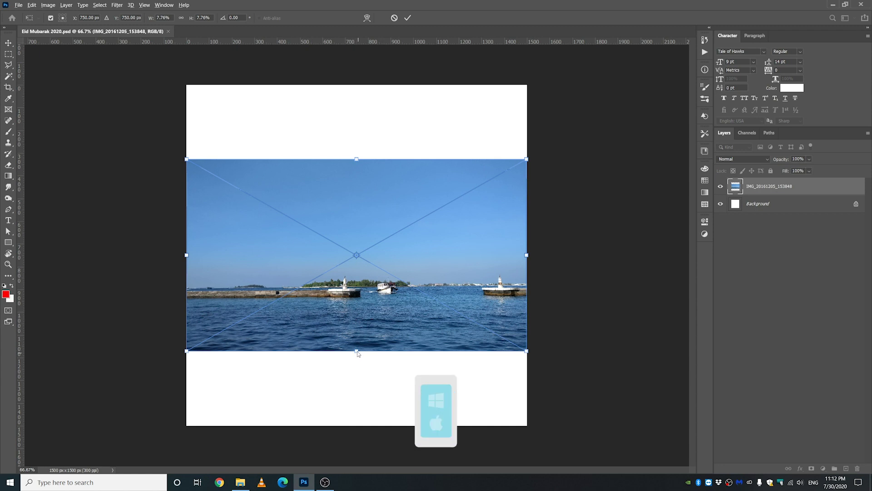
{"action": "left_click_drag", "start_coordinate": [356, 351], "coordinate": [356, 464]}
{"action": "key", "text": "ctrl+minus"}
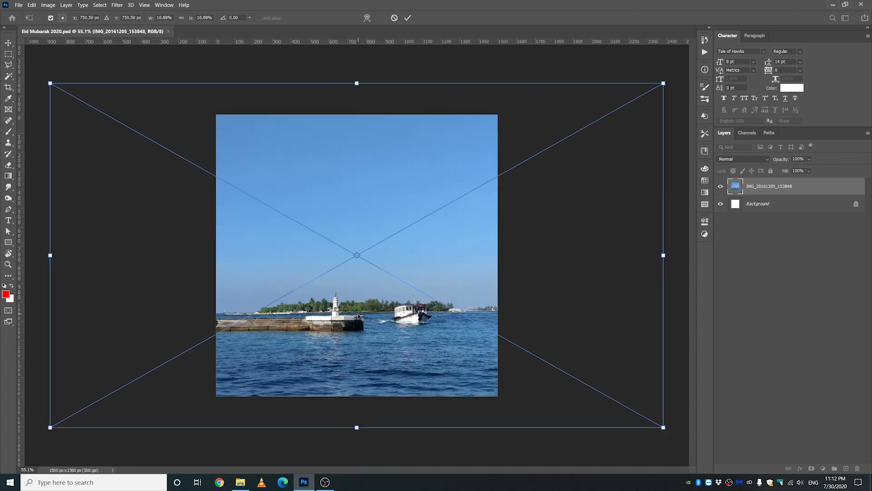
{"action": "left_click_drag", "start_coordinate": [399, 274], "coordinate": [398, 290]}
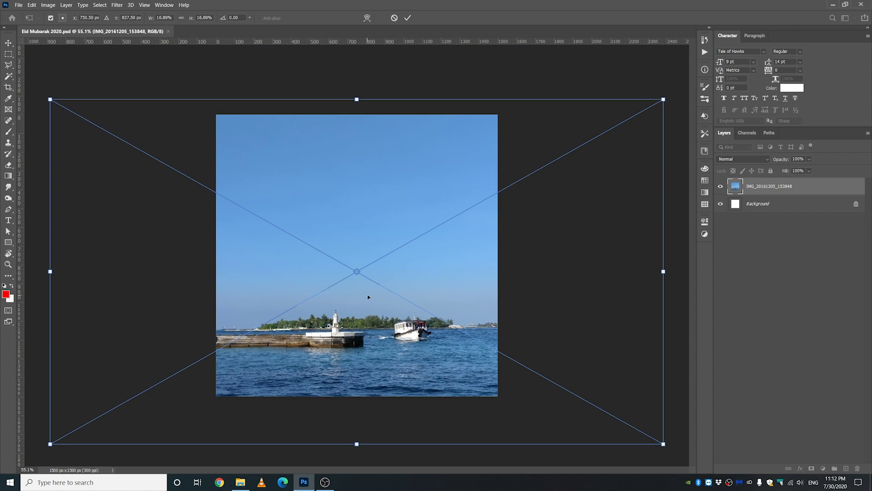
{"action": "key", "text": "Return"}
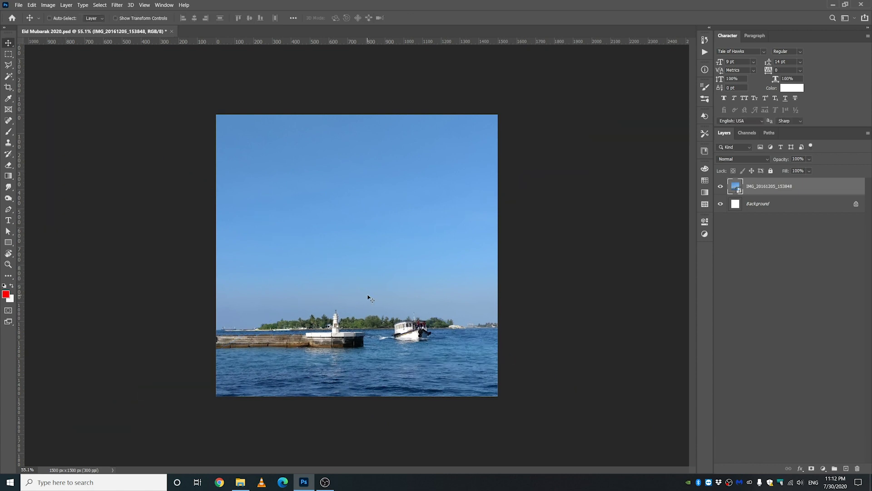
{"action": "key", "text": "ctrl+plus"}
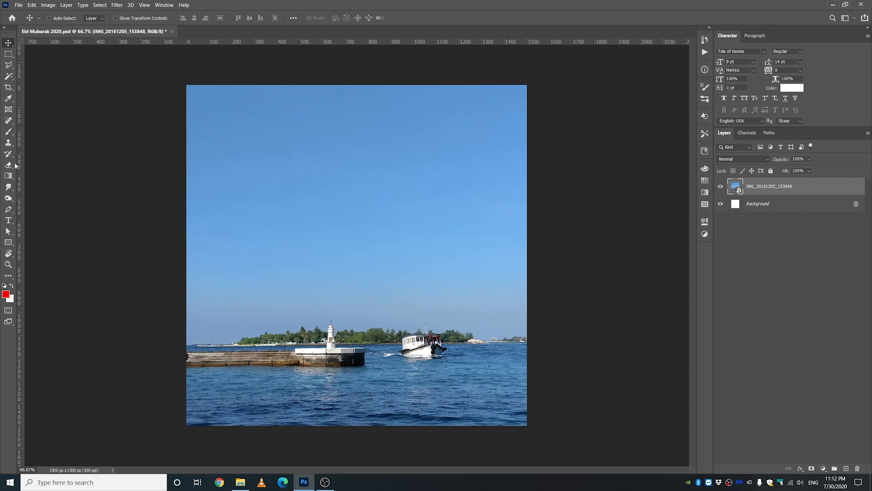
Step: Add the text "Eid" in the sky area and set its font size to 72 pt
{"action": "left_click", "coordinate": [9, 220]}
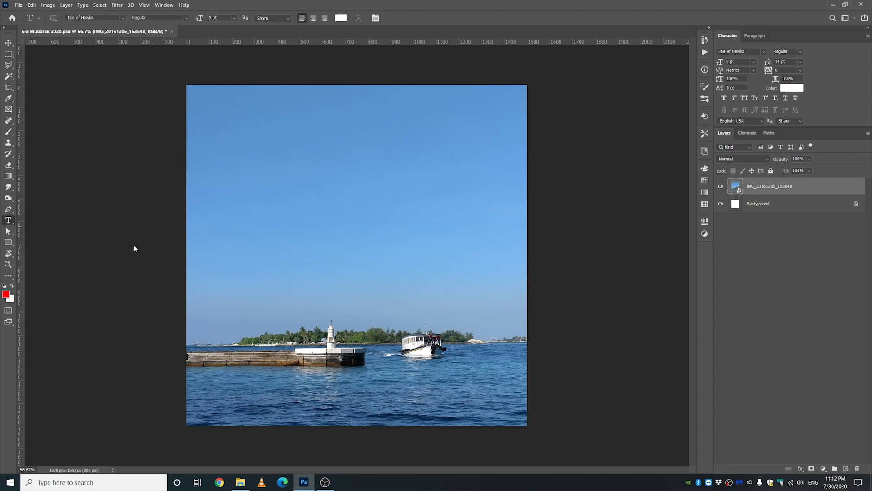
{"action": "left_click", "coordinate": [356, 229]}
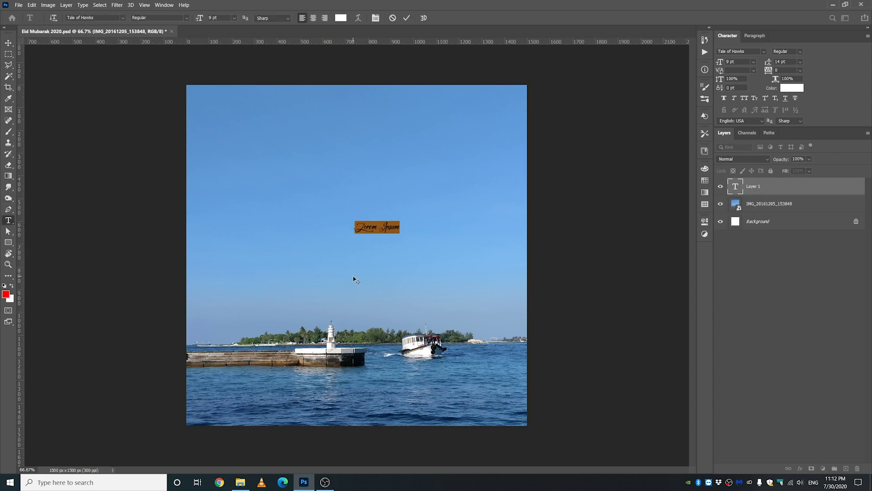
{"action": "type", "text": "Eid"}
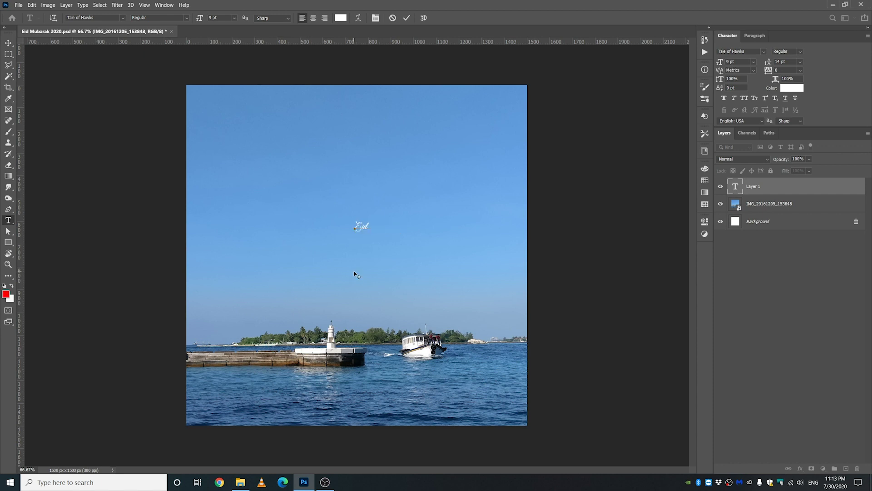
{"action": "left_click", "coordinate": [8, 43]}
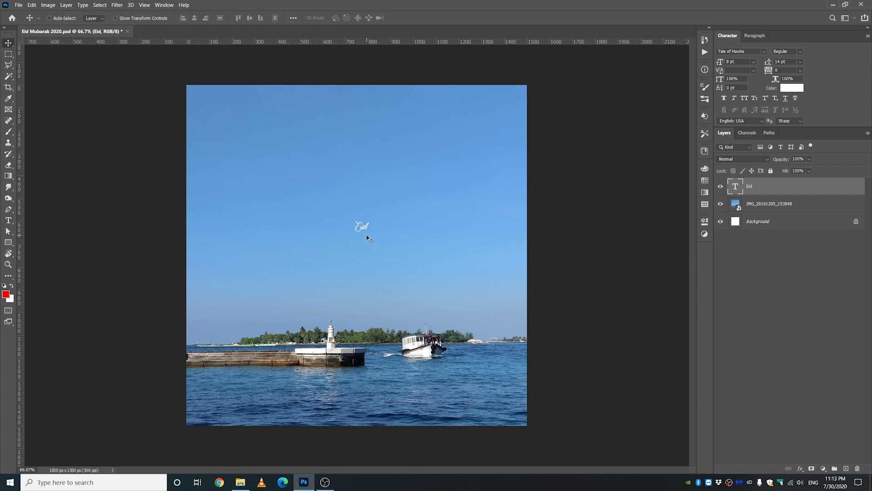
{"action": "left_click", "coordinate": [753, 65]}
{"action": "left_click", "coordinate": [734, 172]}
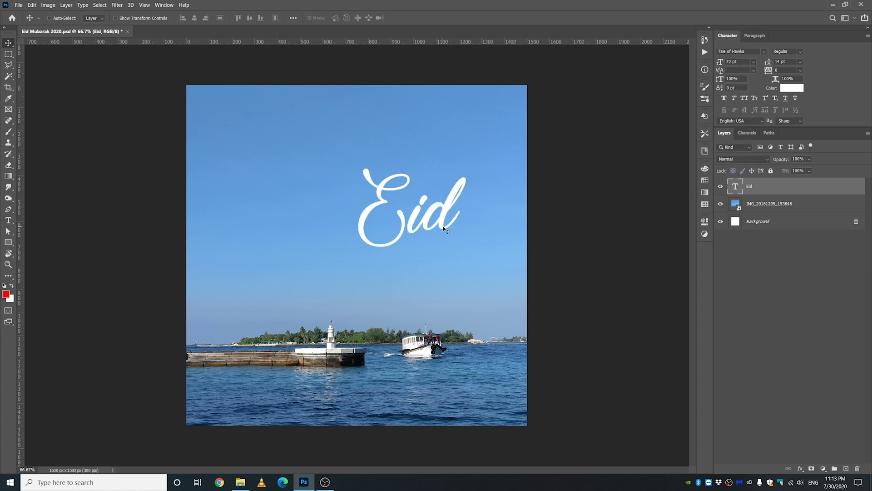
Step: Move the "Eid" text to the middle of the sky and scale it up to about 131%
{"action": "left_click_drag", "start_coordinate": [443, 228], "coordinate": [384, 239]}
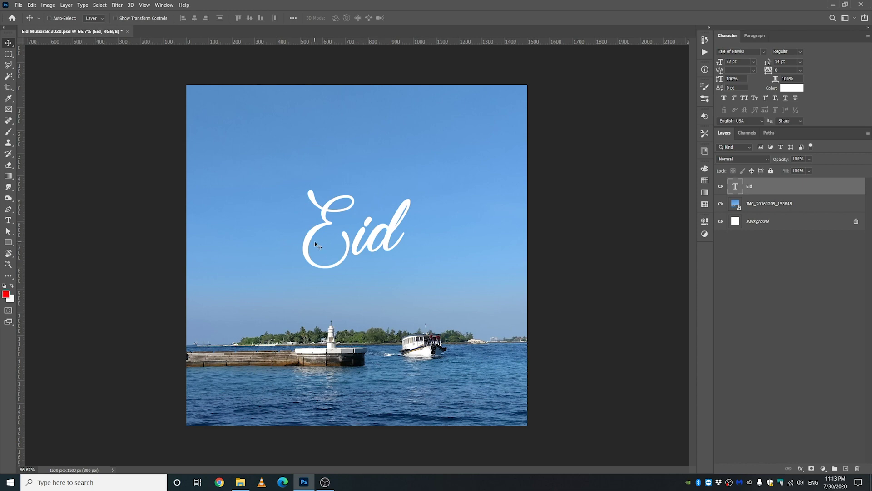
{"action": "key", "text": "ctrl+t"}
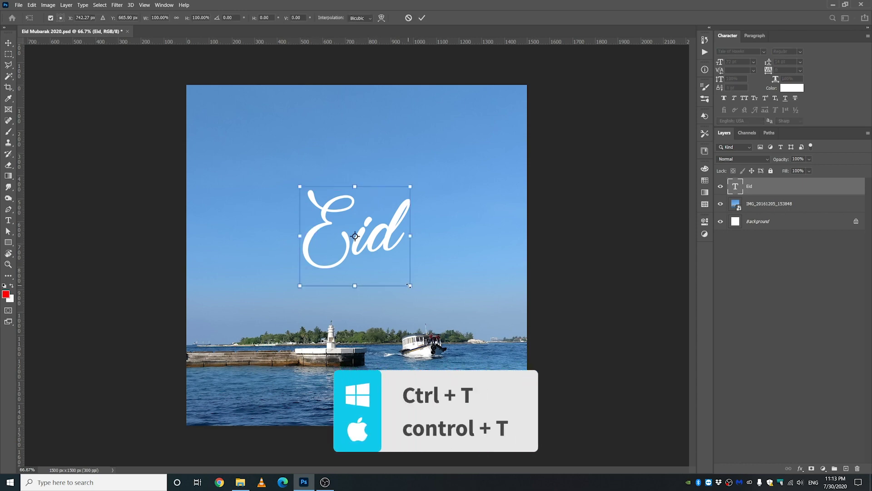
{"action": "left_click_drag", "start_coordinate": [409, 285], "coordinate": [425, 300]}
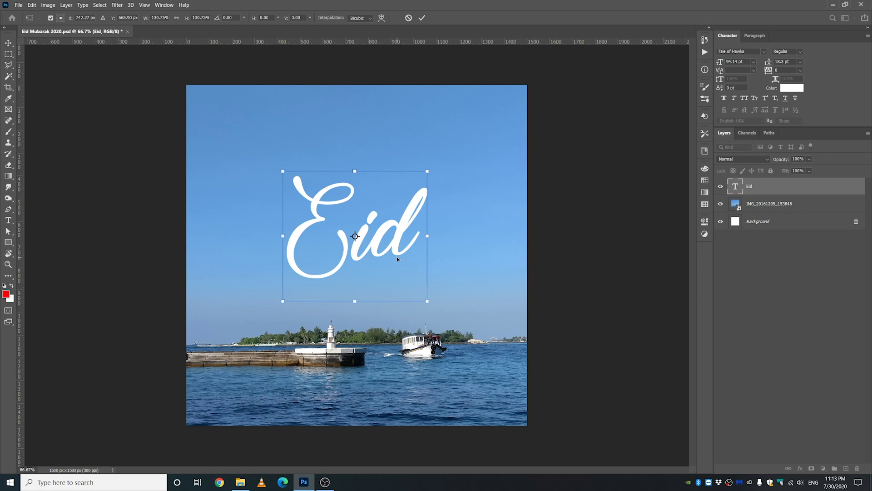
{"action": "key", "text": "Return"}
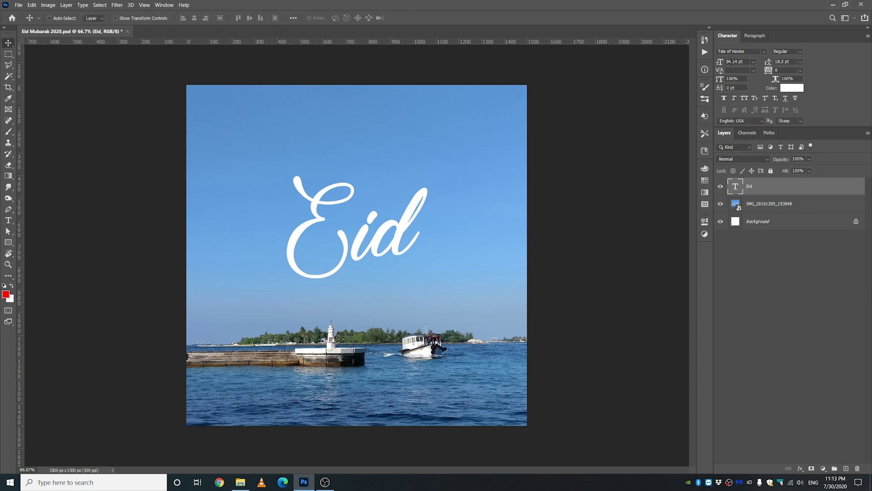
{"action": "left_click", "coordinate": [738, 51]}
{"action": "left_click", "coordinate": [755, 265]}
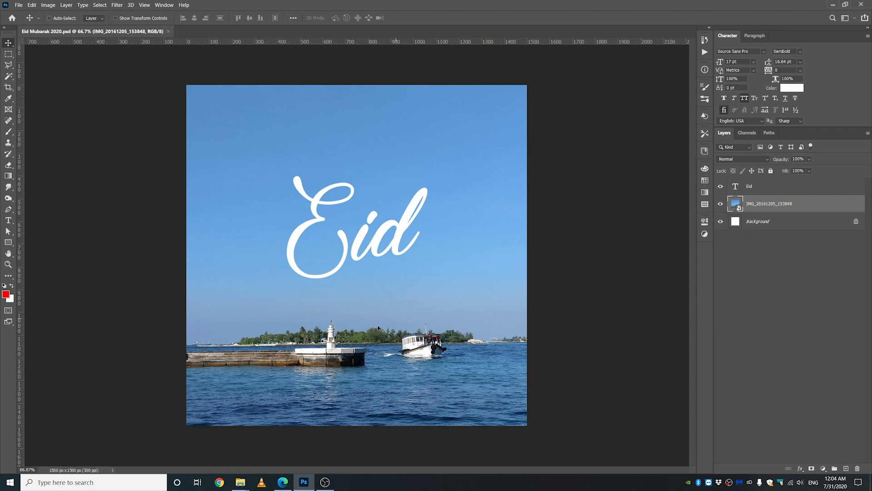
Step: Scale the sea photo down from its top edge to about 13.52% and shift it slightly left
{"action": "key", "text": "ctrl+t"}
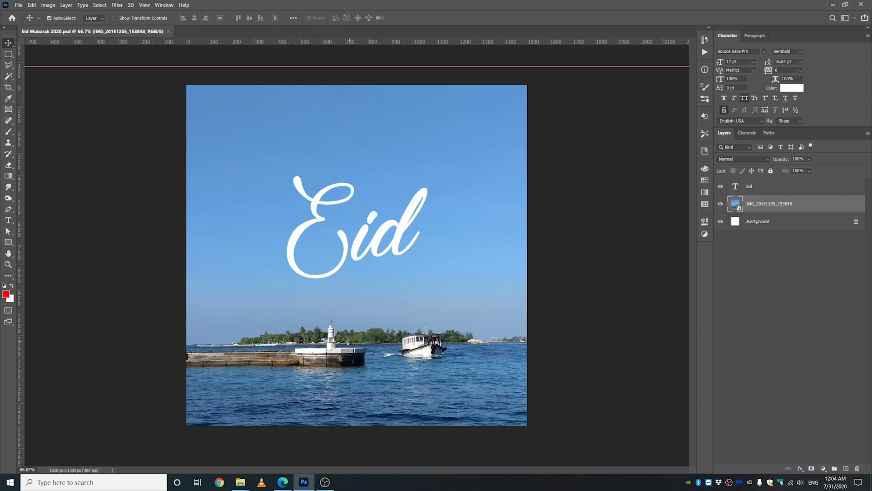
{"action": "key", "text": "ctrl+0"}
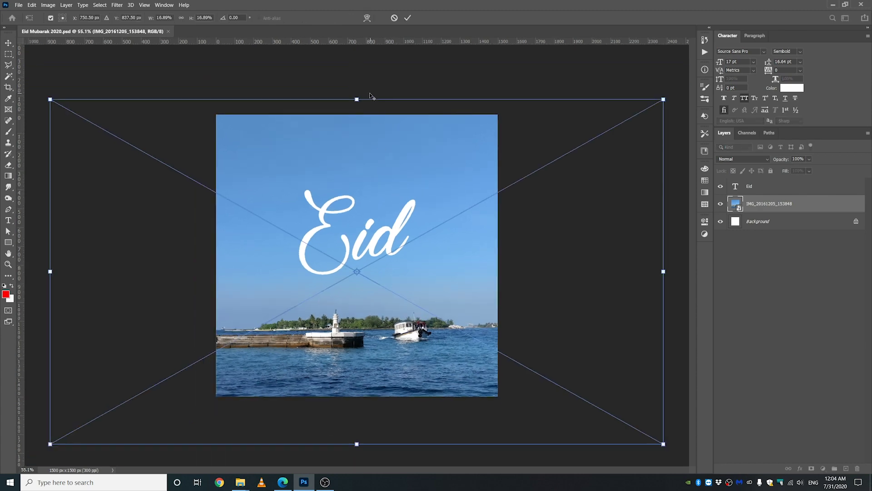
{"action": "left_click_drag", "start_coordinate": [357, 99], "coordinate": [356, 168]}
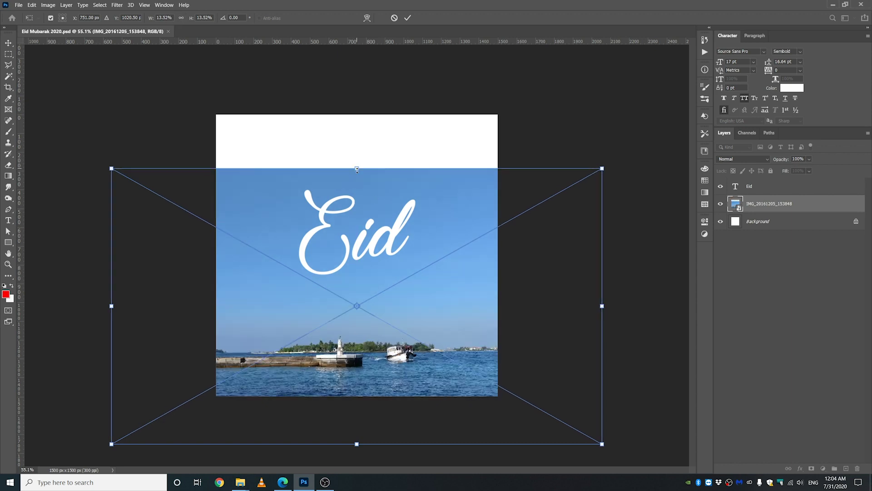
{"action": "left_click_drag", "start_coordinate": [454, 324], "coordinate": [444, 323]}
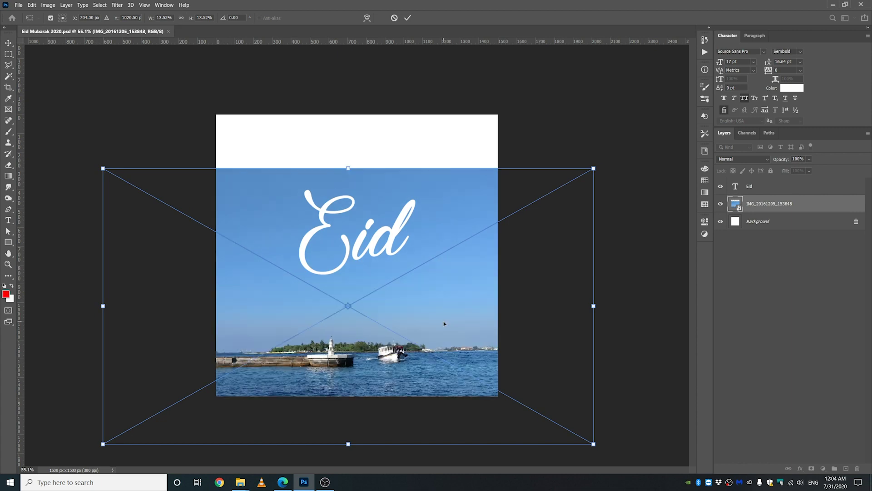
{"action": "key", "text": "Return"}
Step: Duplicate the sea photo layer within the same document, keeping the suggested copy name
{"action": "right_click", "coordinate": [766, 205]}
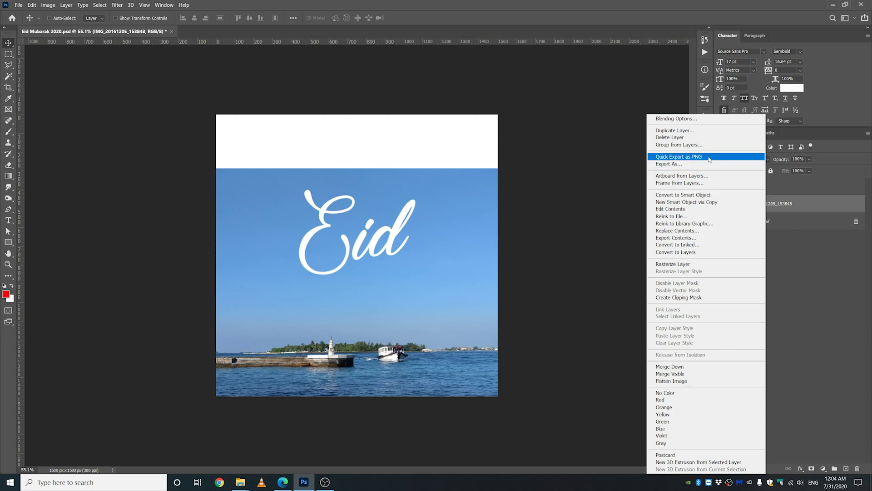
{"action": "left_click", "coordinate": [681, 131]}
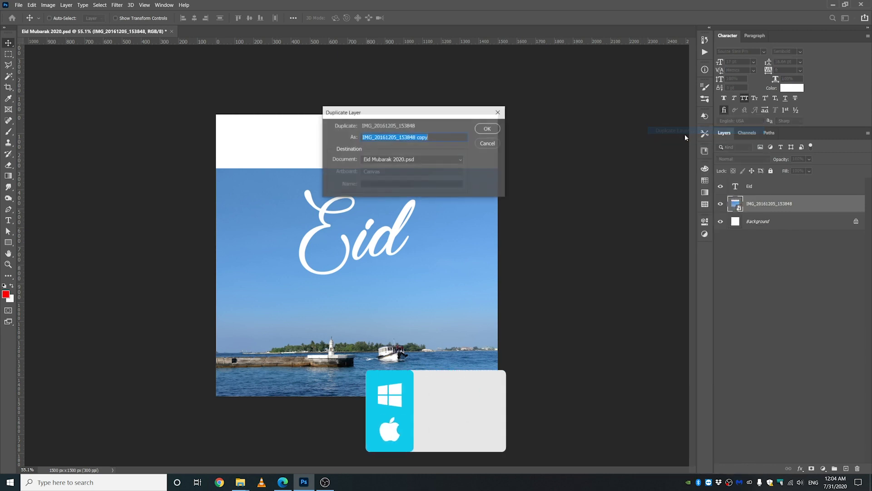
{"action": "left_click", "coordinate": [488, 129]}
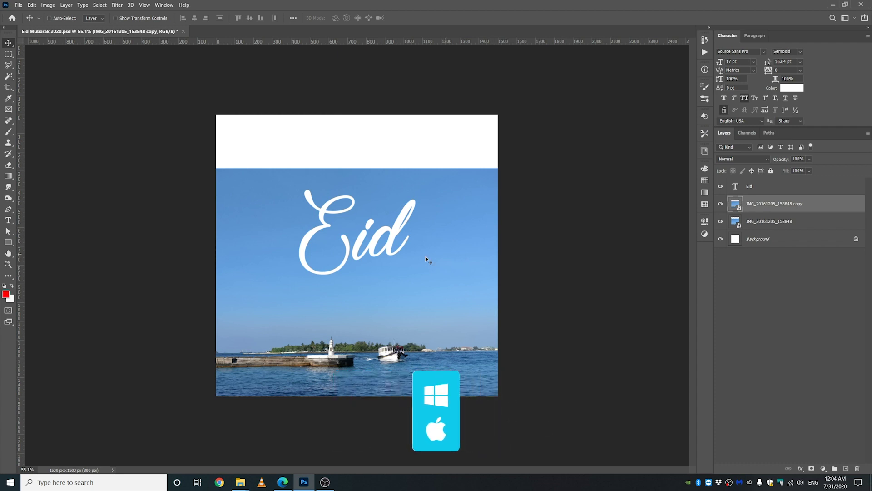
Step: Move the original photo layer up to cover the blank strip above the copy, and enlarge it downward to about 16.63%
{"action": "left_click", "coordinate": [765, 222]}
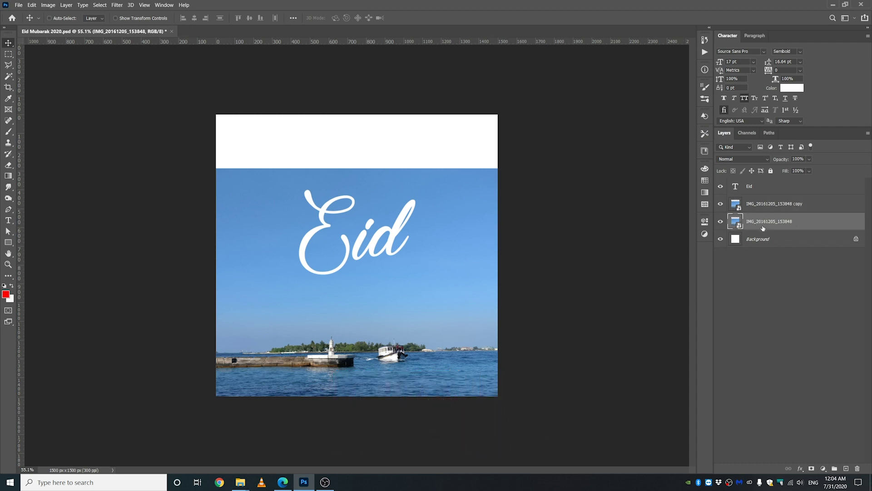
{"action": "left_click_drag", "start_coordinate": [391, 312], "coordinate": [393, 258]}
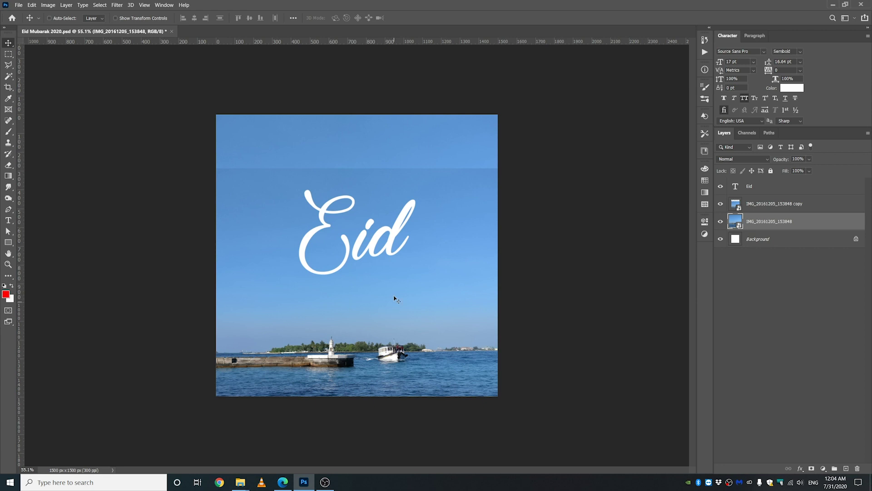
{"action": "left_click_drag", "start_coordinate": [397, 284], "coordinate": [396, 283]}
{"action": "key", "text": "ctrl+t"}
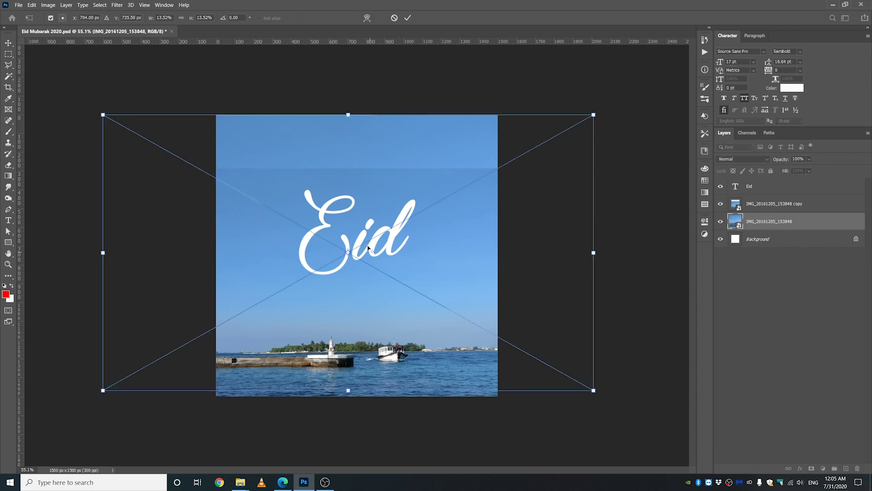
{"action": "scroll", "coordinate": [368, 248], "scroll_direction": "down", "scroll_amount": 3}
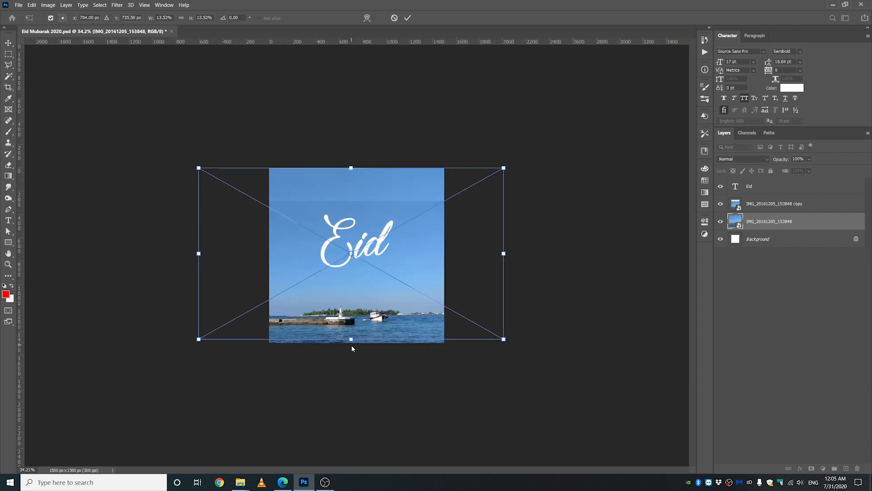
{"action": "left_click_drag", "start_coordinate": [351, 339], "coordinate": [357, 378]}
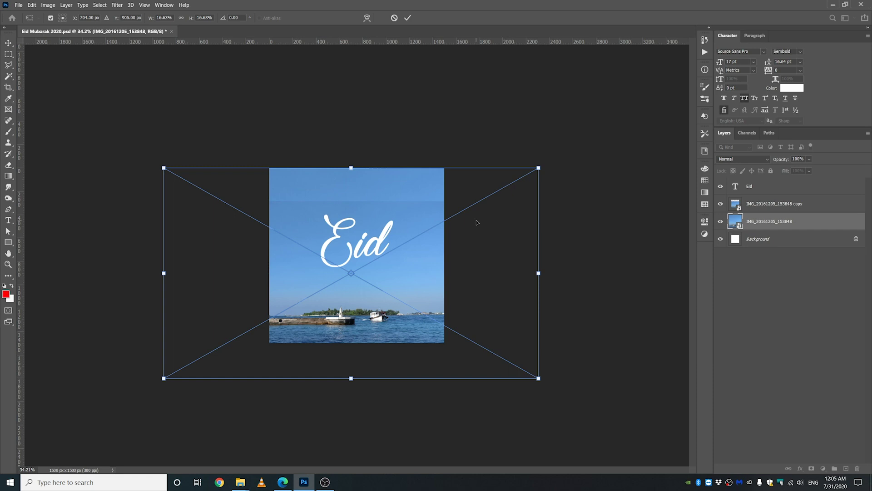
{"action": "key", "text": "Return"}
{"action": "key", "text": "ctrl+plus"}
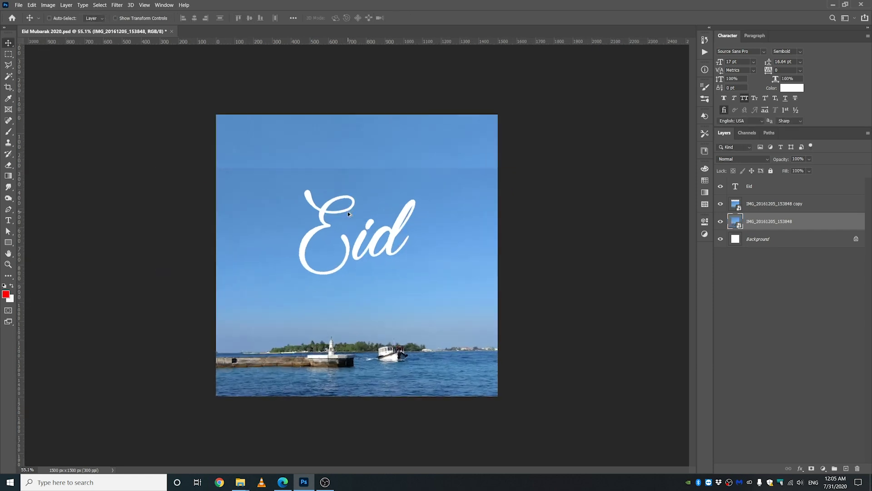
Step: Add a layer mask to the sea photo copy and resize the soft 0% hardness brush to 334 px
{"action": "left_click", "coordinate": [772, 205]}
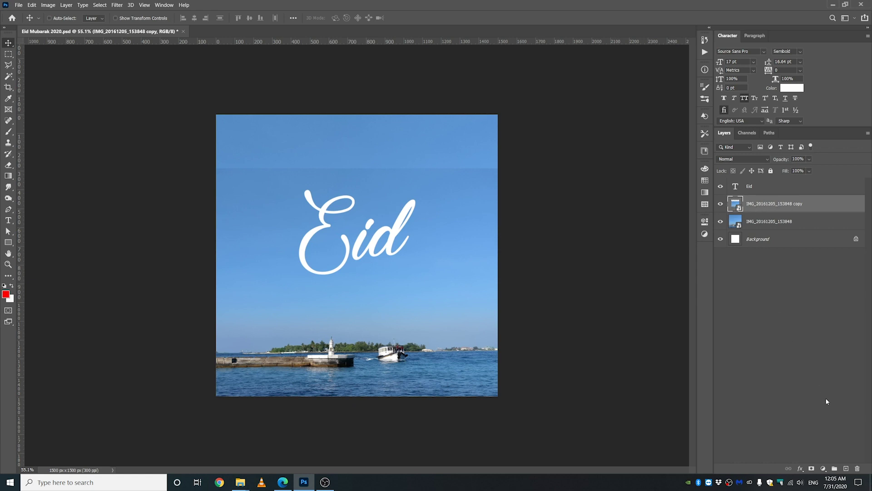
{"action": "left_click", "coordinate": [812, 468]}
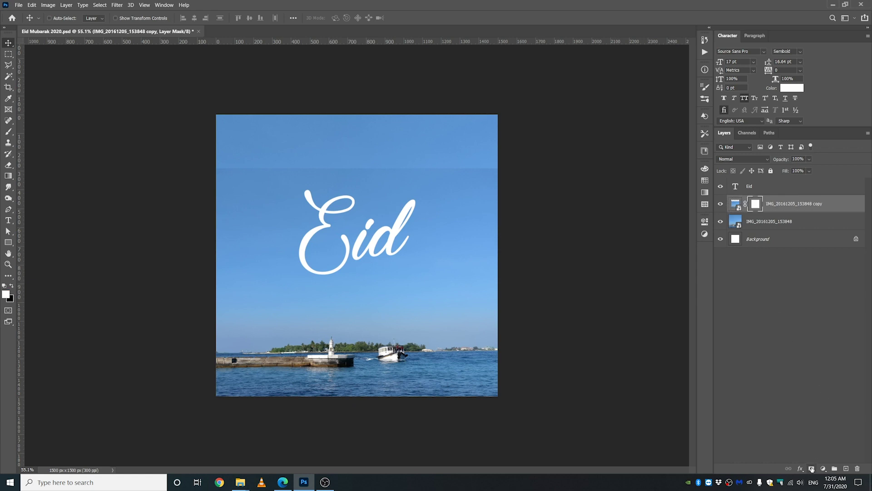
{"action": "left_click", "coordinate": [9, 131]}
{"action": "key", "text": "bracketright"}
{"action": "key", "text": "bracketright"}
{"action": "key", "text": "bracketright"}
{"action": "key", "text": "bracketright"}
{"action": "key", "text": "bracketright"}
{"action": "key", "text": "bracketright"}
{"action": "key", "text": "bracketright"}
{"action": "key", "text": "bracketright"}
{"action": "key", "text": "bracketright"}
{"action": "key", "text": "bracketright"}
{"action": "key", "text": "bracketright"}
{"action": "key", "text": "bracketright"}
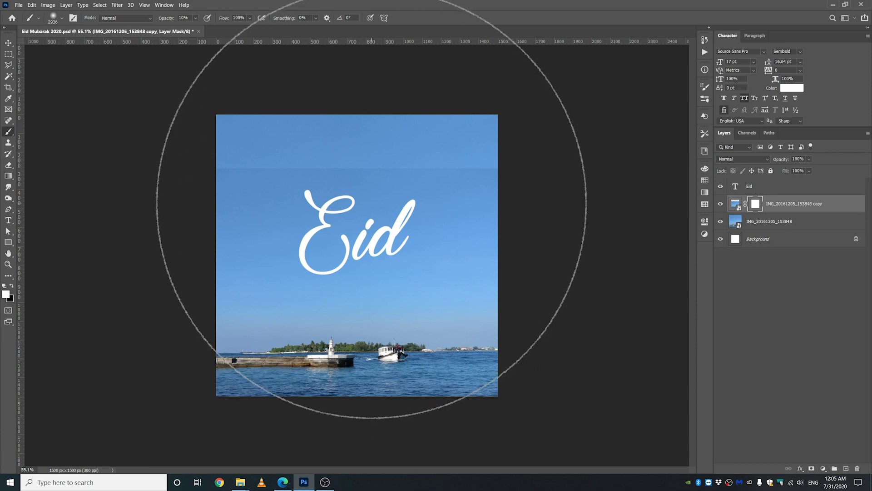
{"action": "right_click", "coordinate": [390, 210], "text": "alt"}
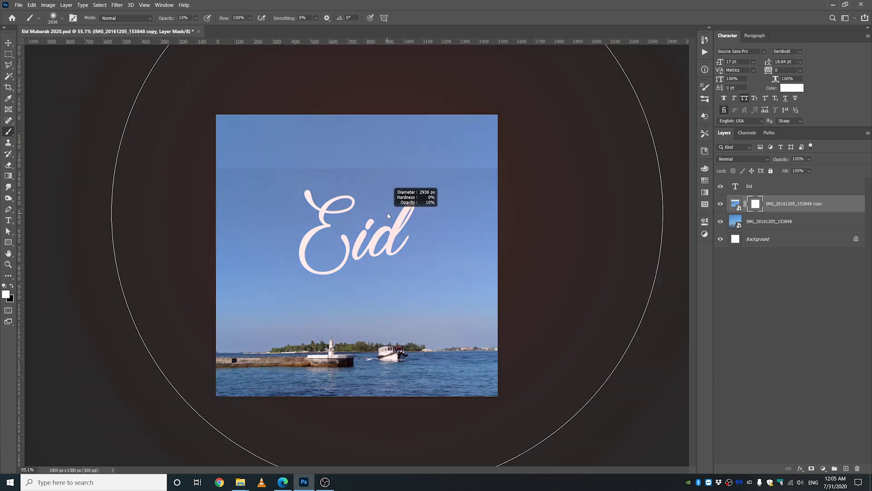
{"action": "left_click_drag", "start_coordinate": [387, 212], "coordinate": [244, 212]}
{"action": "left_click_drag", "start_coordinate": [152, 206], "coordinate": [80, 205]}
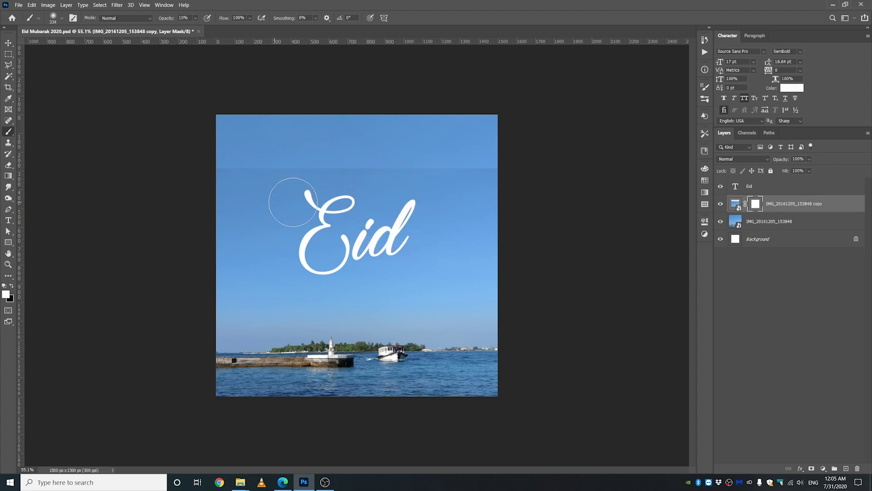
Step: Set the brush opacity to 70% with black as foreground and paint the mask along the sky seam to blend both photos
{"action": "left_click", "coordinate": [196, 19]}
{"action": "left_click_drag", "start_coordinate": [199, 28], "coordinate": [217, 31]}
{"action": "left_click", "coordinate": [476, 10]}
{"action": "left_click", "coordinate": [12, 287]}
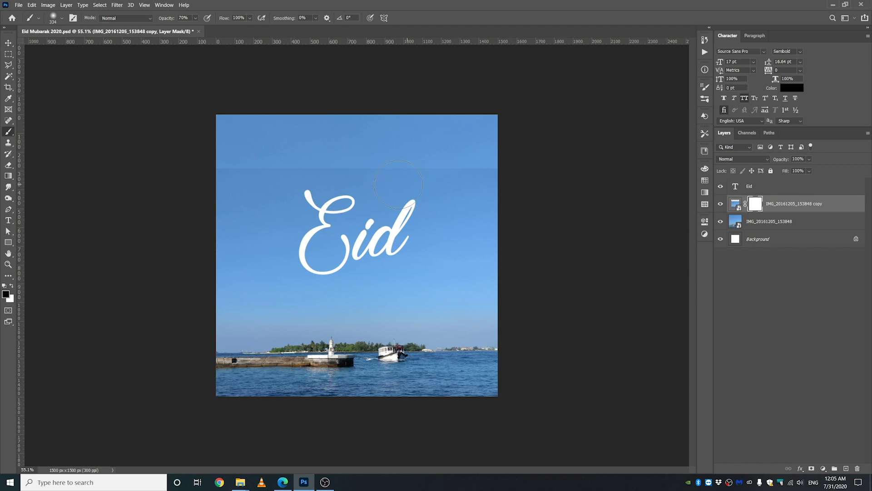
{"action": "left_click_drag", "start_coordinate": [261, 169], "coordinate": [277, 173]}
{"action": "mouse_move", "coordinate": [451, 164]}
{"action": "left_mouse_down"}
{"action": "mouse_move", "coordinate": [502, 170]}
{"action": "mouse_move", "coordinate": [453, 170]}
{"action": "left_mouse_up"}
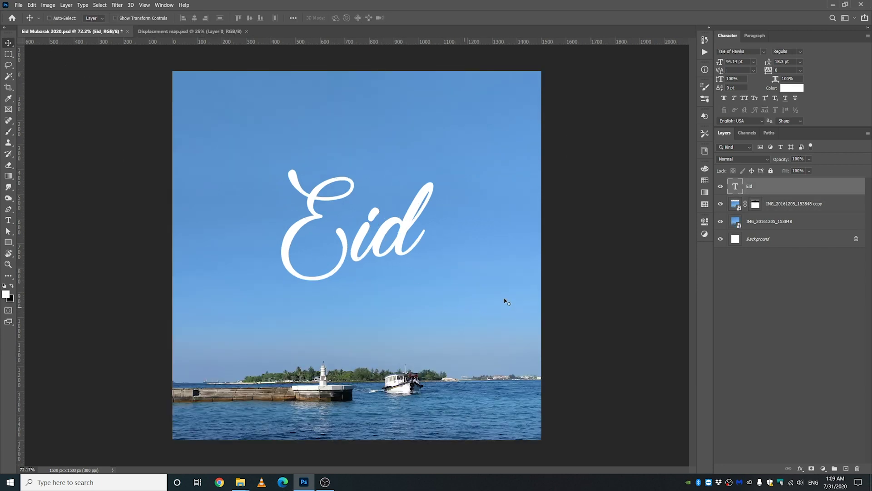
Step: Select both sea photo layers and convert them into a single smart object
{"action": "left_click", "coordinate": [791, 208]}
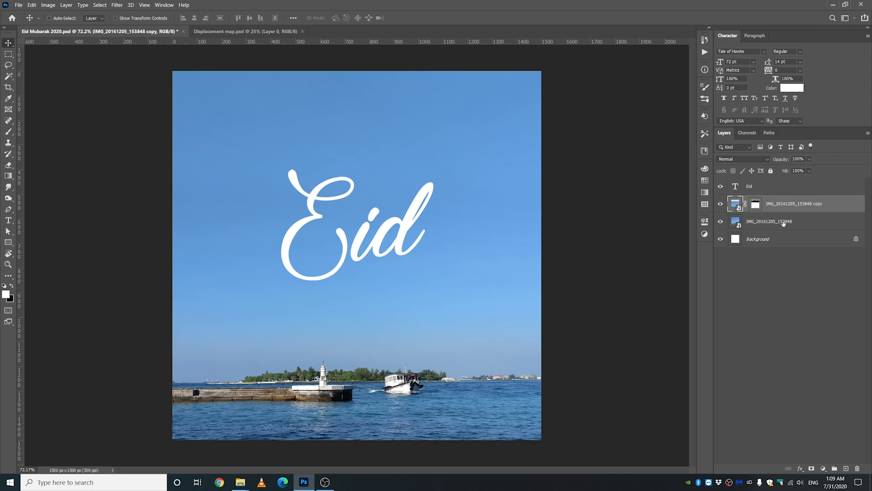
{"action": "left_click", "coordinate": [779, 223], "text": "ctrl"}
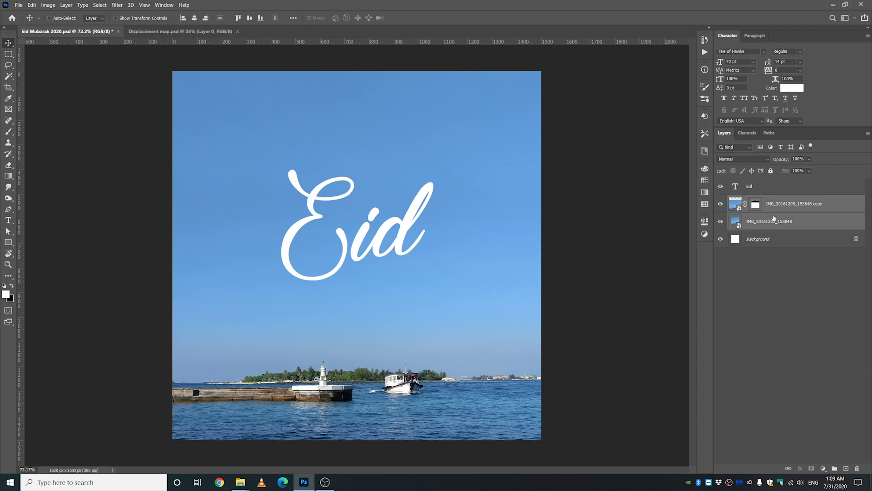
{"action": "left_click", "coordinate": [783, 207], "text": "ctrl"}
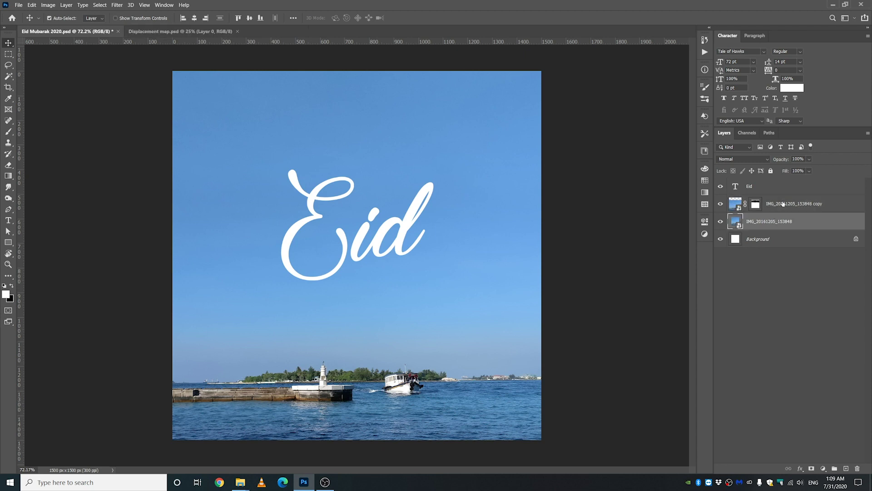
{"action": "left_click", "coordinate": [781, 210], "text": "ctrl"}
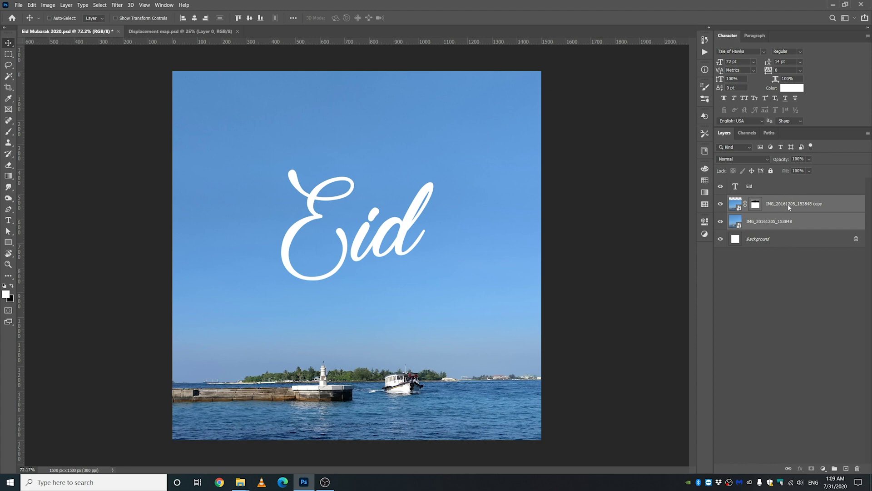
{"action": "right_click", "coordinate": [787, 204]}
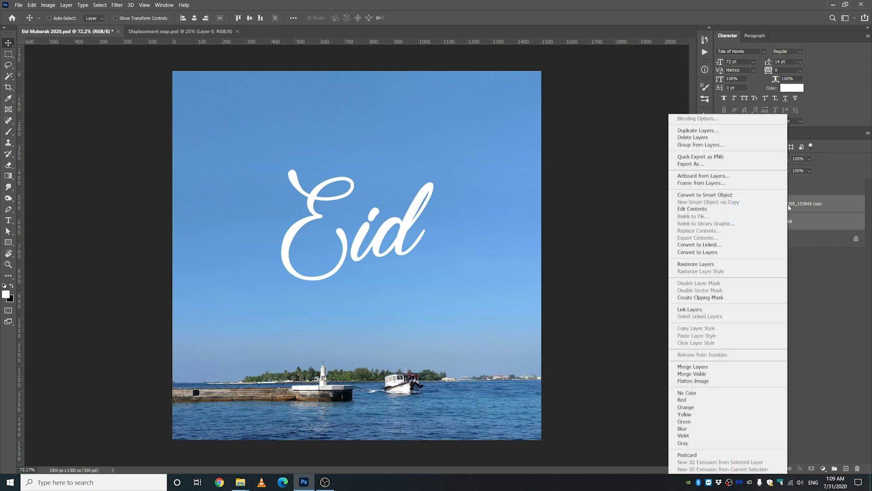
{"action": "left_click", "coordinate": [711, 198]}
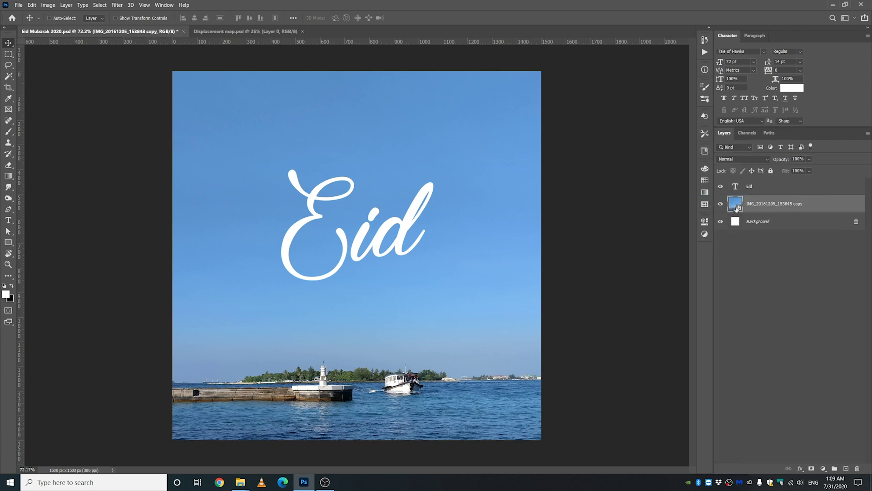
Step: Inspect the smart object's contents by toggling its upper photo layer, closing the displacement map document and discarding changes to the contents
{"action": "double_click", "coordinate": [738, 208]}
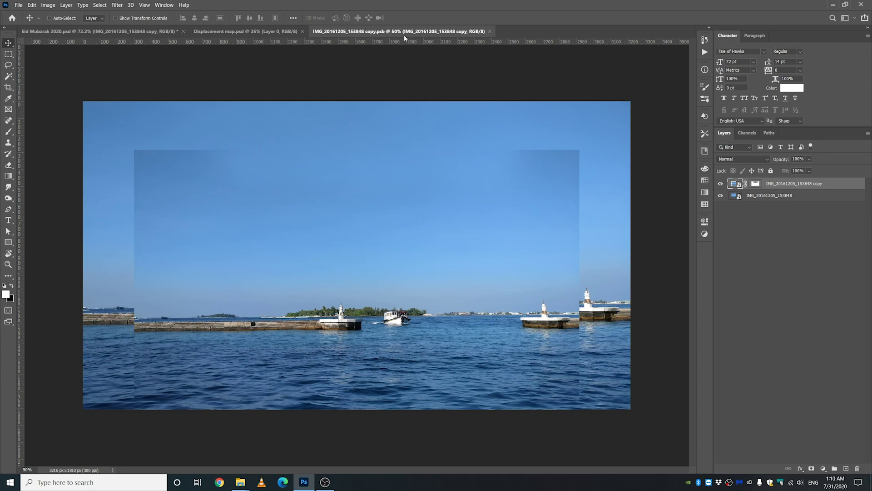
{"action": "left_click", "coordinate": [303, 31]}
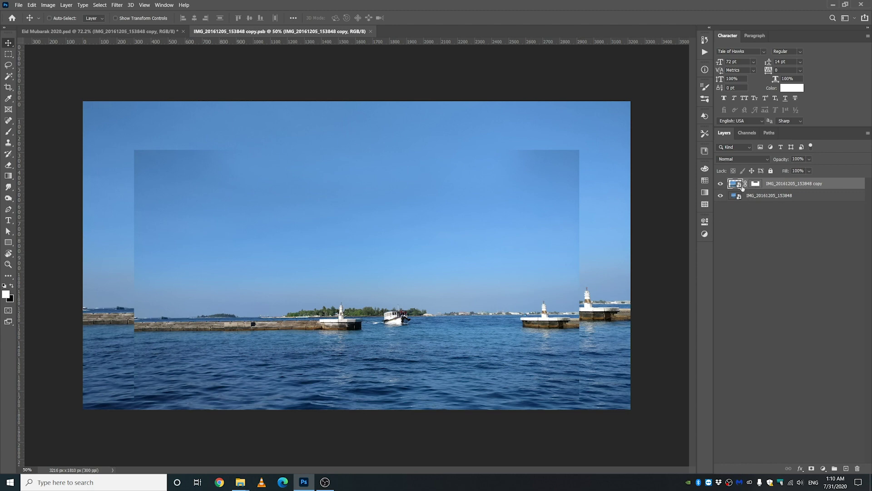
{"action": "left_click", "coordinate": [721, 183]}
{"action": "left_click", "coordinate": [720, 183]}
{"action": "left_click", "coordinate": [374, 32]}
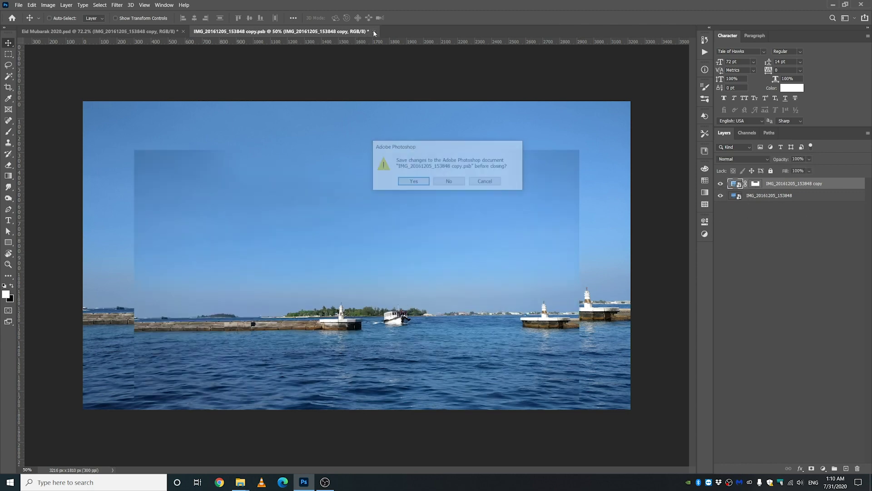
{"action": "left_click", "coordinate": [448, 182]}
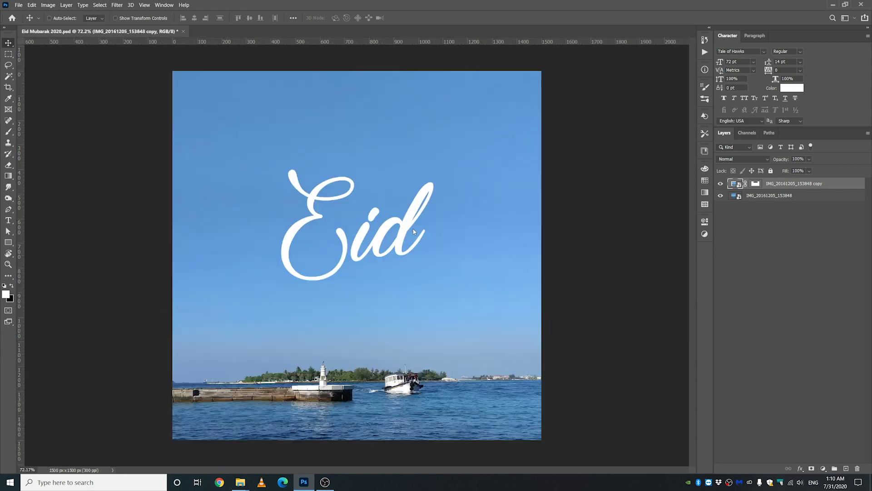
Step: Start a Camera Raw Filter on the photo smart object with Temperature -8, Exposure +0.35, Contrast -28 and Shadows +41
{"action": "left_click", "coordinate": [117, 5]}
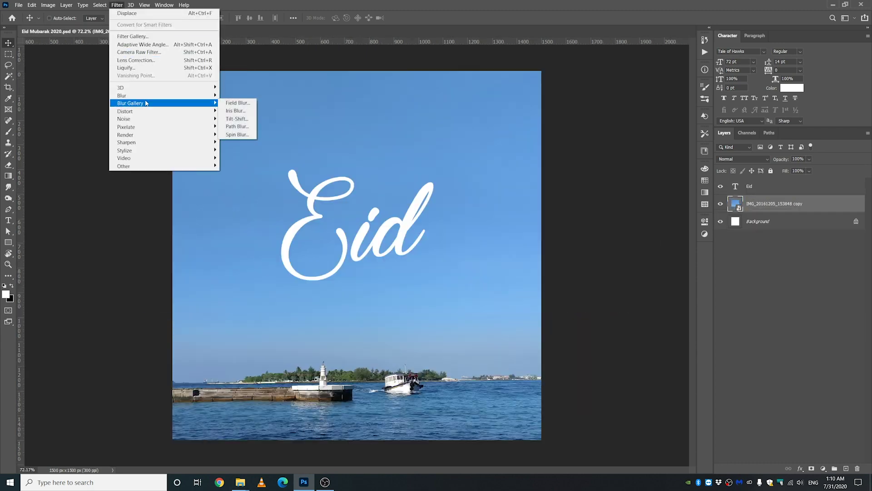
{"action": "left_click", "coordinate": [147, 61]}
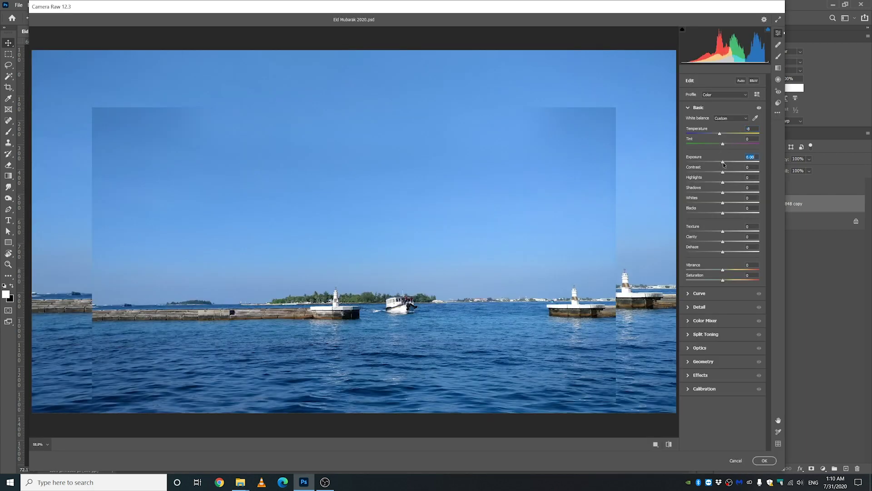
{"action": "left_click_drag", "start_coordinate": [723, 164], "coordinate": [726, 165]}
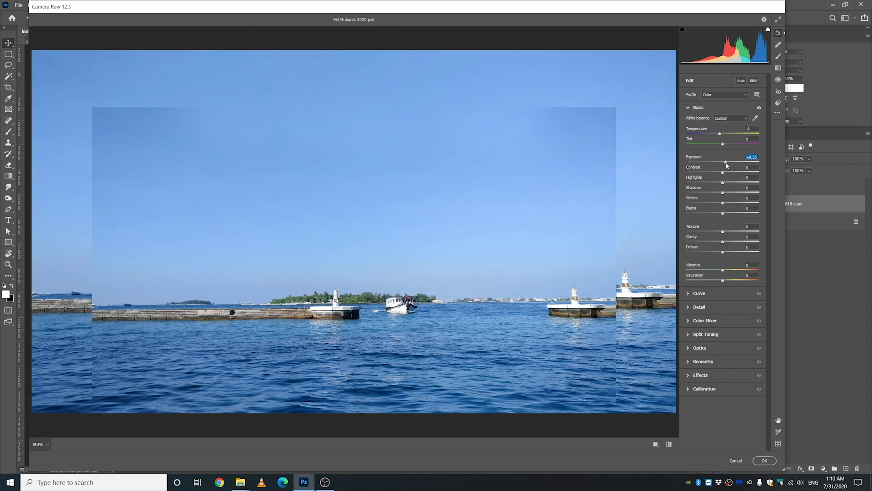
{"action": "left_click_drag", "start_coordinate": [723, 173], "coordinate": [729, 177]}
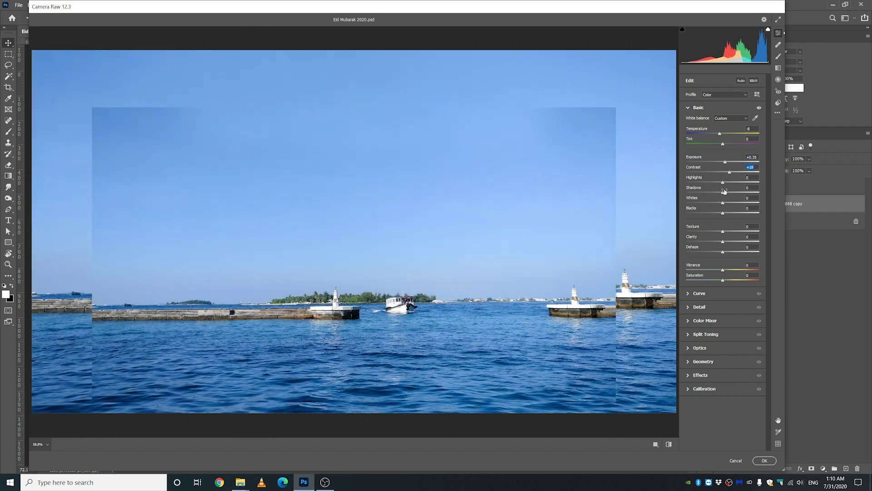
{"action": "mouse_move", "coordinate": [723, 192]}
{"action": "left_mouse_down"}
{"action": "mouse_move", "coordinate": [737, 192]}
{"action": "mouse_move", "coordinate": [725, 172]}
{"action": "mouse_move", "coordinate": [703, 184]}
{"action": "mouse_move", "coordinate": [723, 183]}
{"action": "left_mouse_up"}
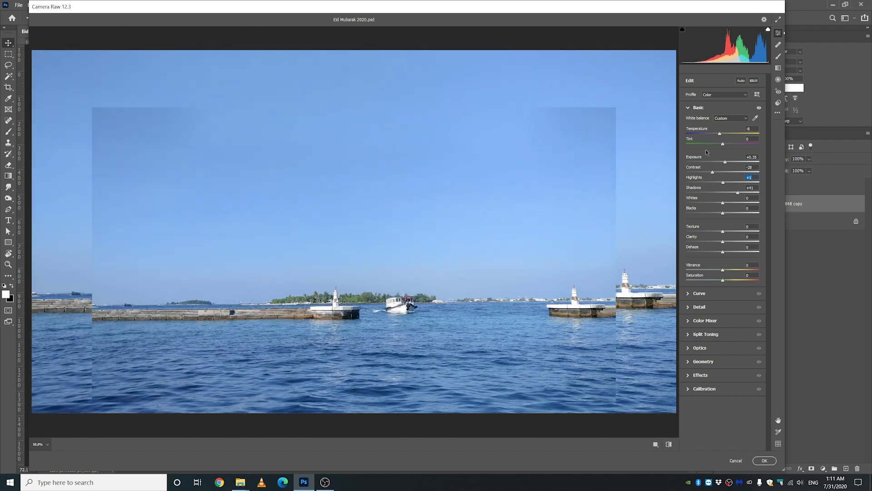
Step: Set Highlights -20, Whites -13, Blacks +15, Texture +11, Clarity +10, Vibrance +21 and Saturation +20, and apply the Camera Raw adjustments
{"action": "left_click_drag", "start_coordinate": [723, 182], "coordinate": [727, 241]}
{"action": "left_click_drag", "start_coordinate": [723, 271], "coordinate": [730, 281]}
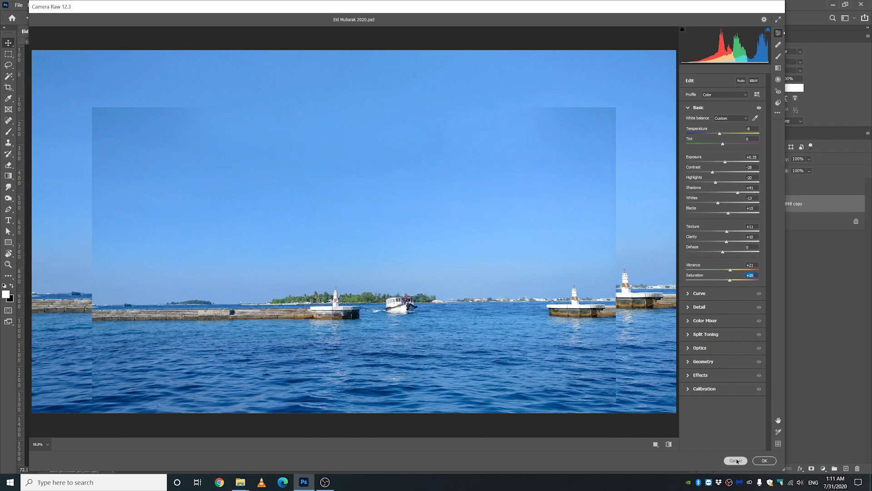
{"action": "left_click", "coordinate": [765, 461]}
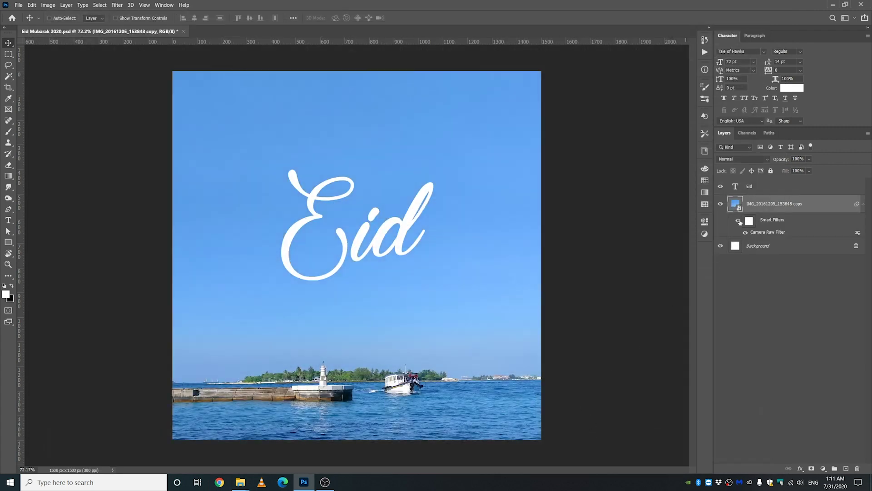
Step: Compare the photo with and without its smart filter, and check the horizon's level against a temporary horizontal guide
{"action": "left_click", "coordinate": [738, 221]}
{"action": "left_click_drag", "start_coordinate": [306, 43], "coordinate": [308, 380]}
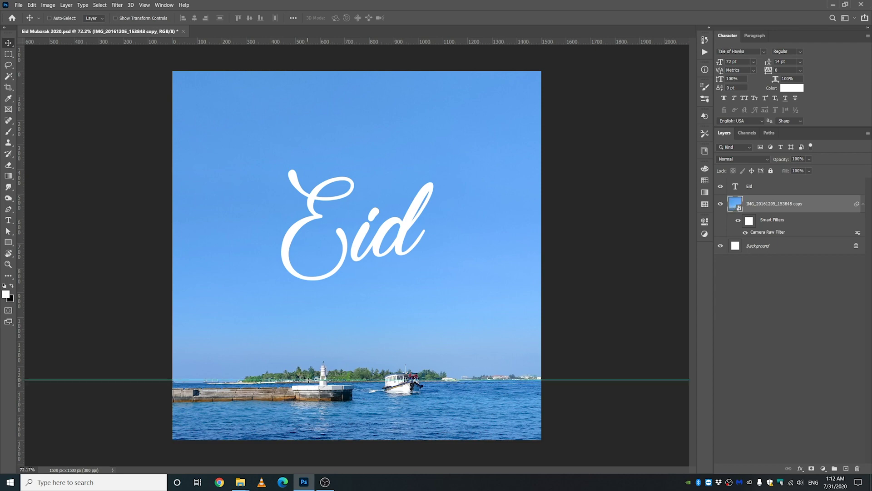
{"action": "key", "text": "ctrl+z"}
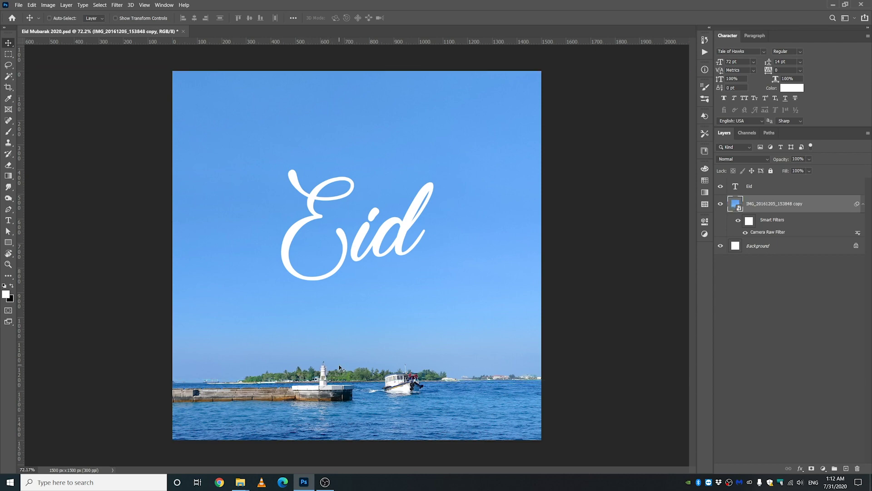
Step: Rotate the photo smart object by 0.45°, checking the sea horizon against a horizontal guide
{"action": "key", "text": "ctrl+t"}
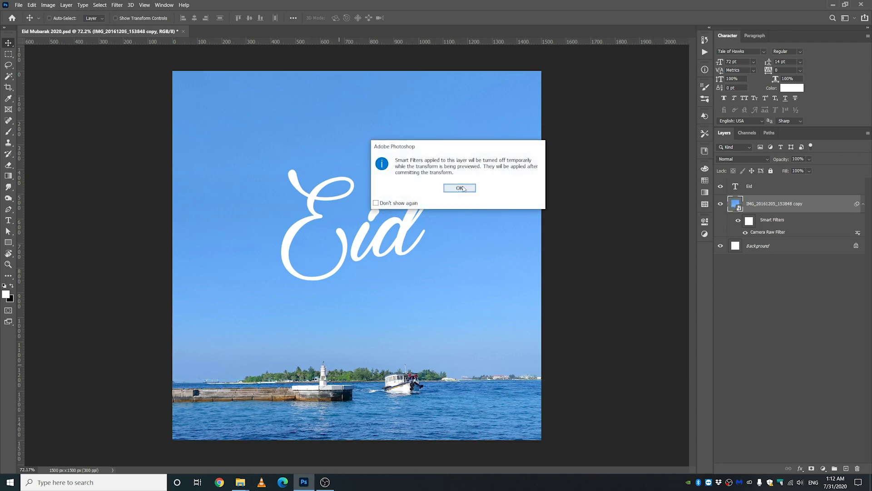
{"action": "left_click", "coordinate": [460, 188]}
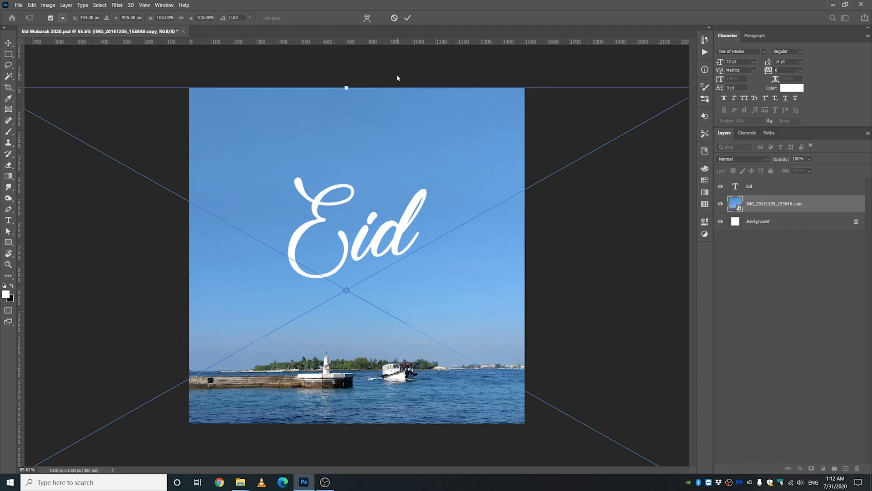
{"action": "left_click_drag", "start_coordinate": [347, 71], "coordinate": [349, 71]}
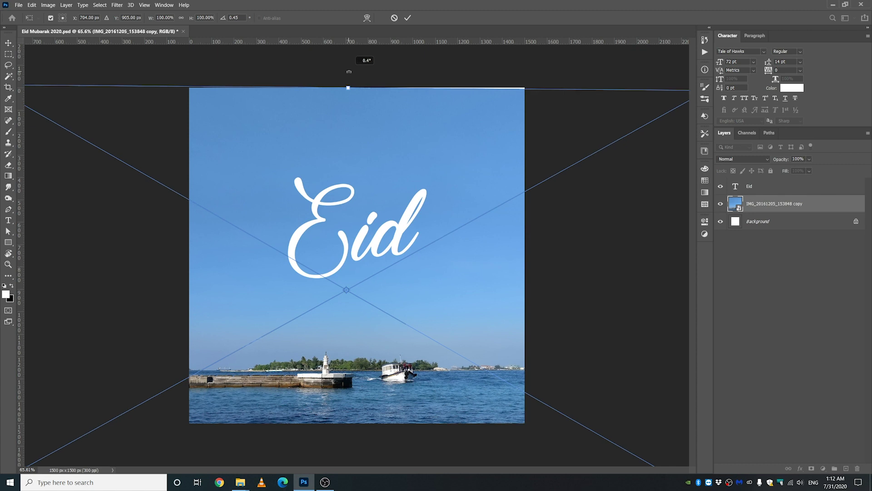
{"action": "left_click_drag", "start_coordinate": [349, 71], "coordinate": [348, 71]}
{"action": "left_click_drag", "start_coordinate": [347, 42], "coordinate": [338, 370]}
{"action": "key", "text": "ctrl+z"}
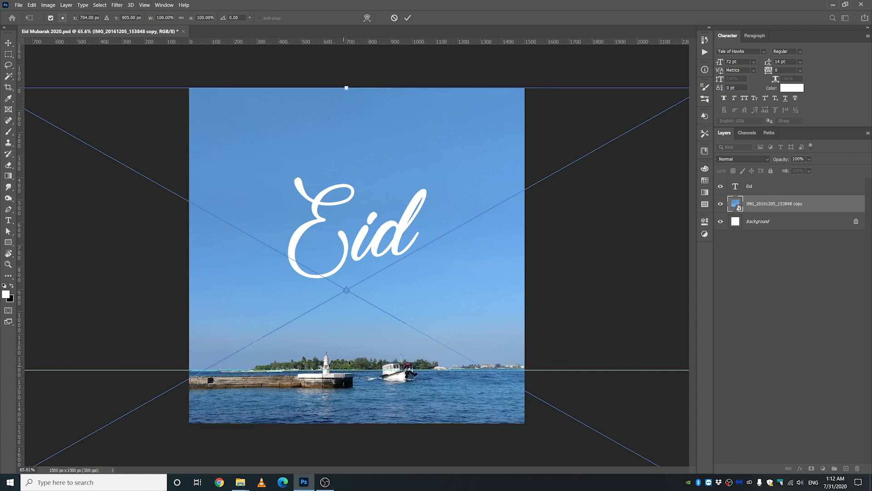
{"action": "key", "text": "ctrl+shift+z"}
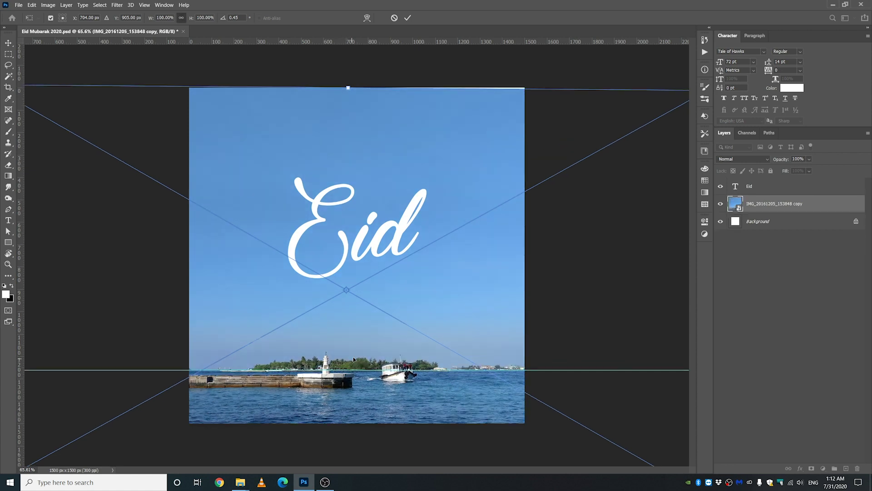
{"action": "key", "text": "Return"}
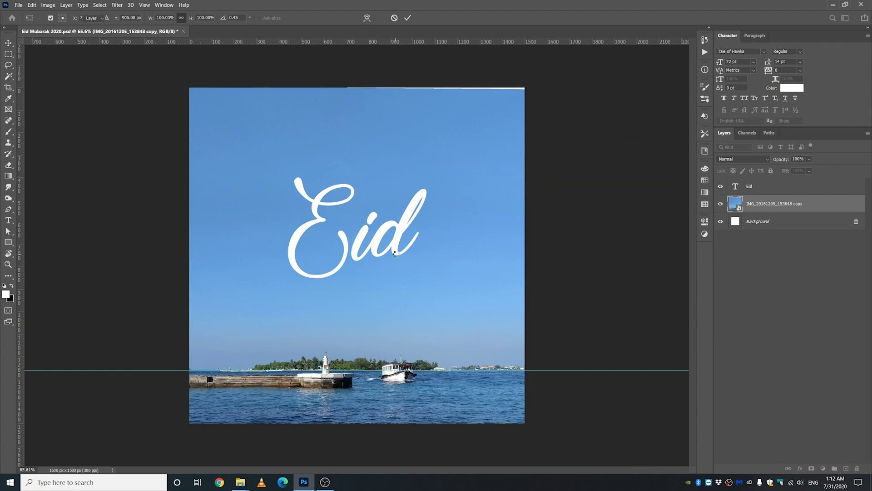
Step: Create a new empty layer above the Eid text layer and activate the Brush tool
{"action": "left_click", "coordinate": [758, 192]}
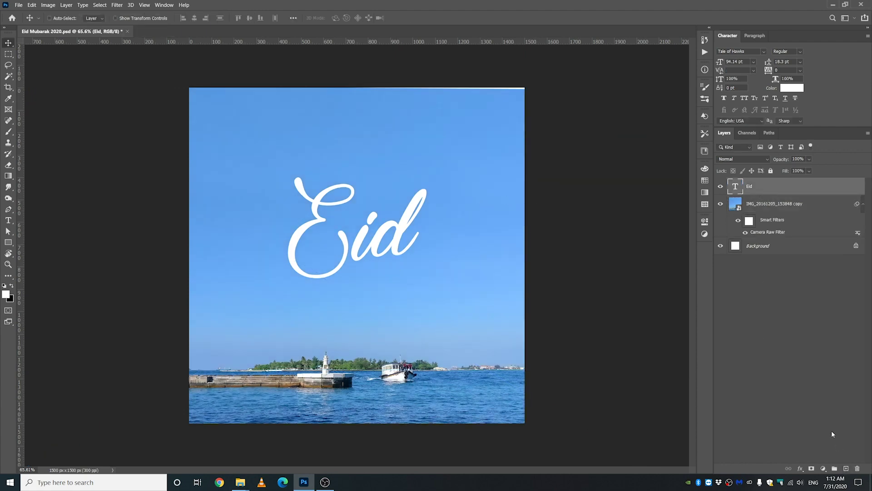
{"action": "left_click", "coordinate": [846, 468]}
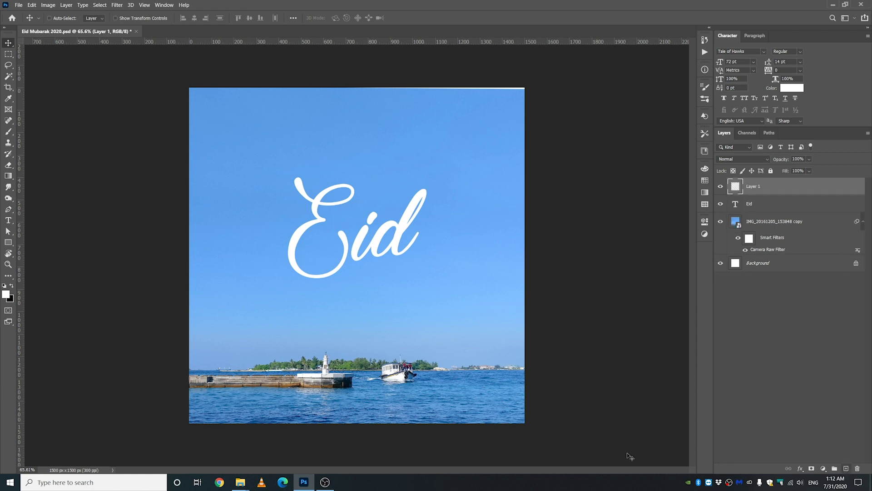
{"action": "left_click", "coordinate": [9, 131]}
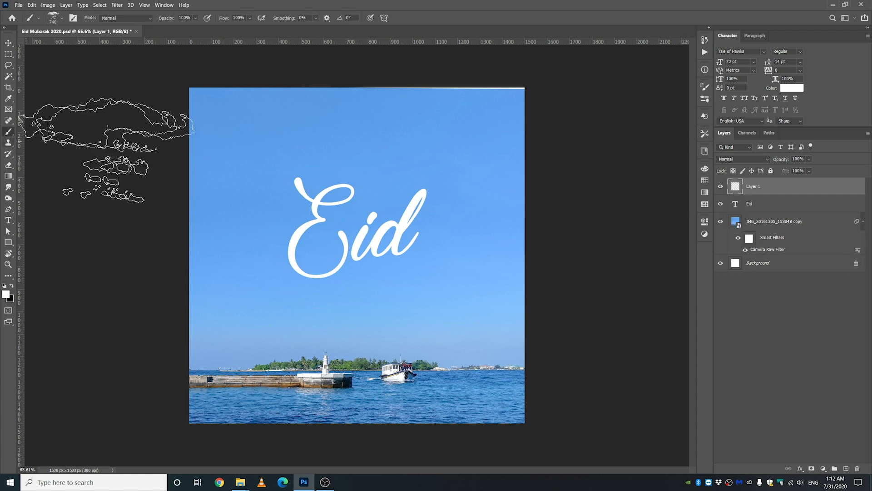
Step: Try the MushroomCloud966 brush from the Clouds-by-Mila set over the Eid lettering, and undo the stamp
{"action": "left_click", "coordinate": [62, 18]}
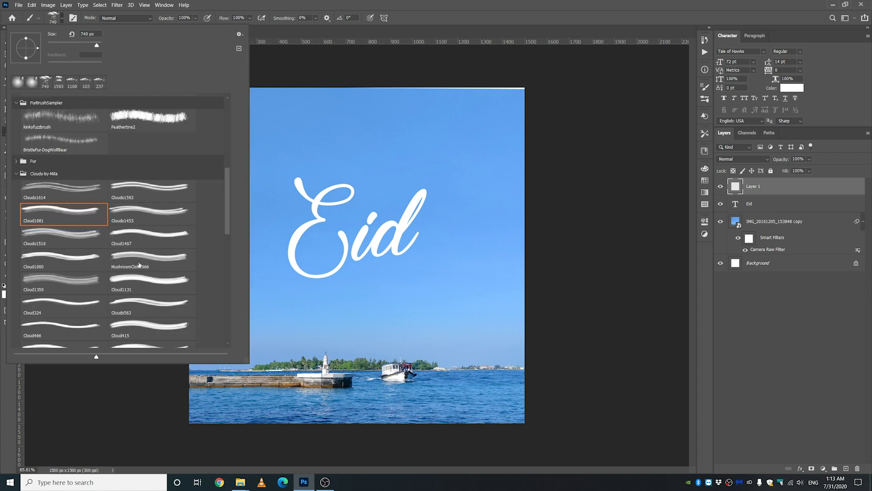
{"action": "scroll", "coordinate": [154, 209], "scroll_direction": "down", "scroll_amount": 2}
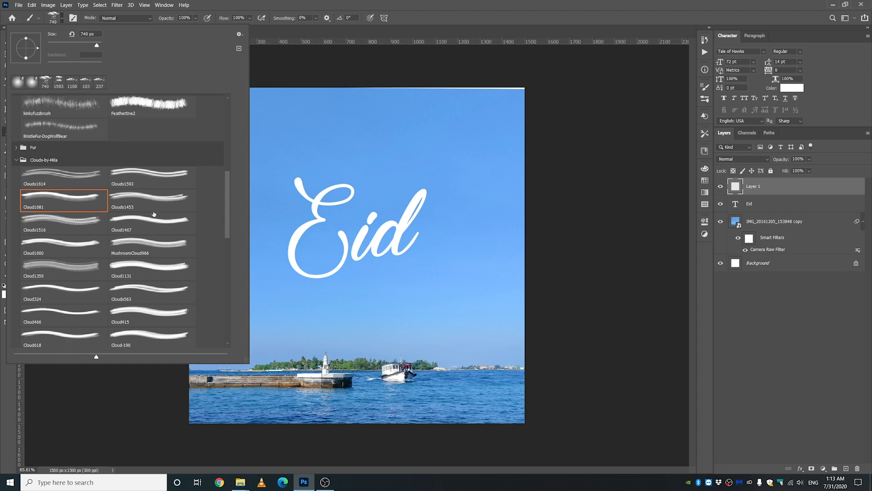
{"action": "left_click_drag", "start_coordinate": [227, 208], "coordinate": [226, 201]}
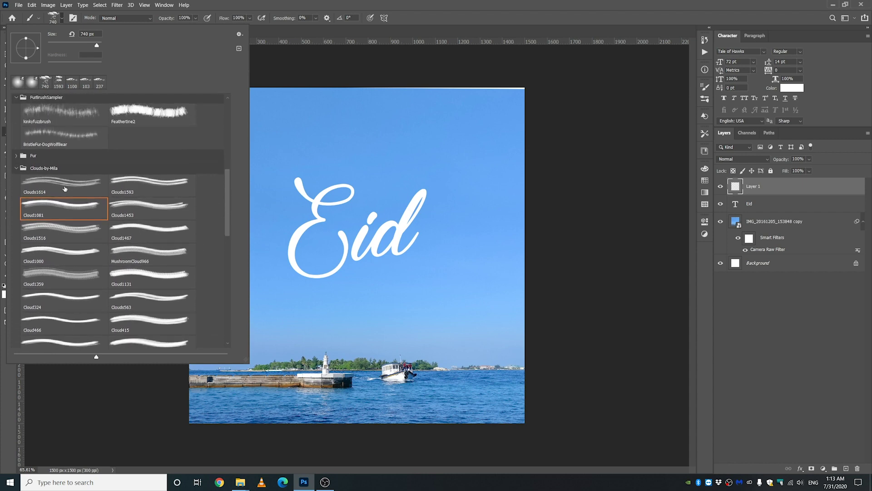
{"action": "left_click", "coordinate": [66, 208]}
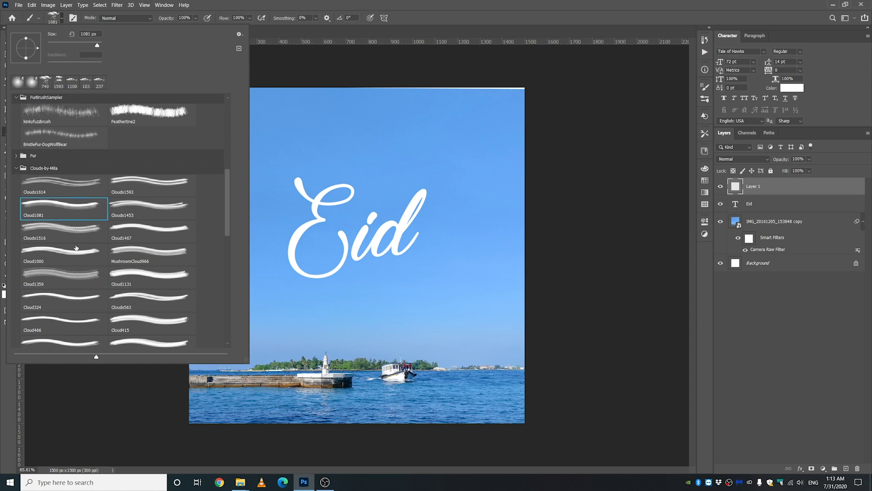
{"action": "left_click", "coordinate": [71, 230]}
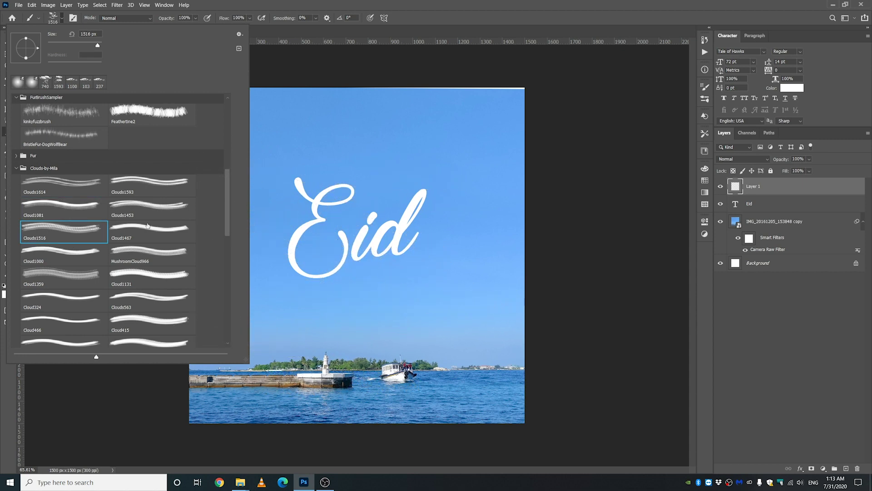
{"action": "left_click", "coordinate": [148, 251]}
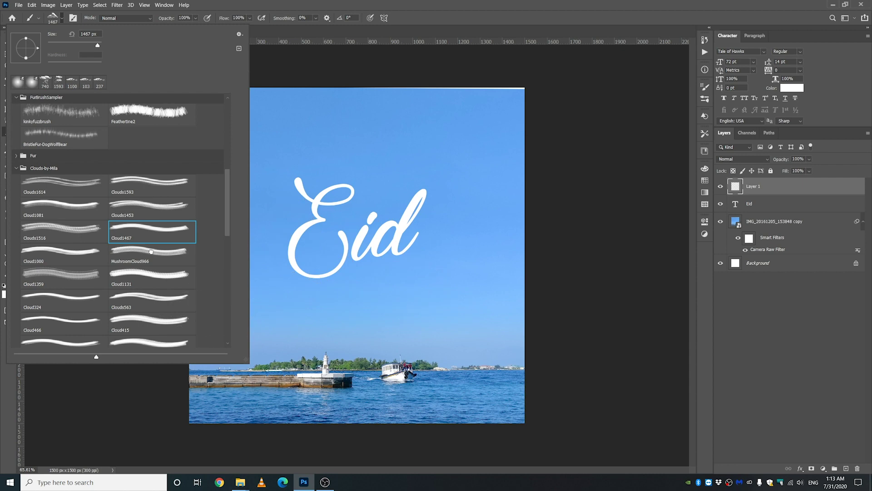
{"action": "left_click", "coordinate": [403, 257]}
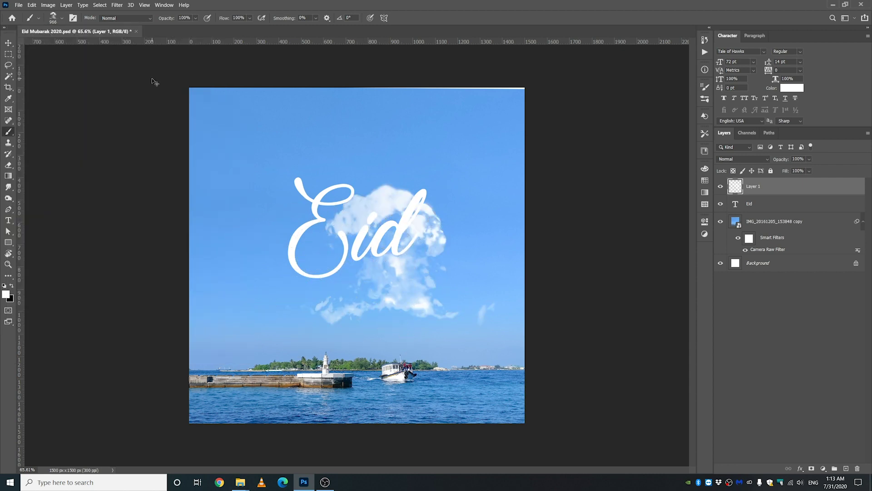
{"action": "key", "text": "ctrl+z"}
Step: Try the Cloud1359 and Clouds563 brushes on the sky around the lettering, undoing each stamp
{"action": "left_click", "coordinate": [58, 26]}
{"action": "left_click", "coordinate": [85, 273]}
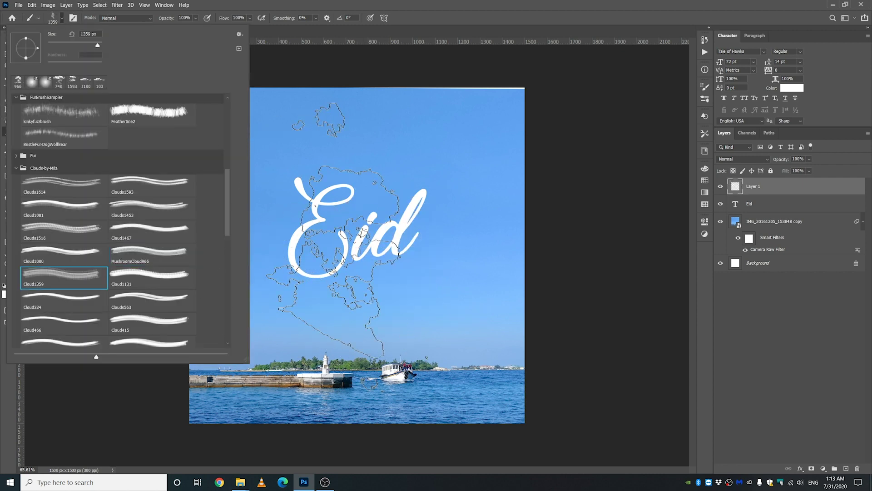
{"action": "left_click", "coordinate": [333, 285]}
{"action": "key", "text": "ctrl+z"}
{"action": "left_click", "coordinate": [53, 18]}
{"action": "left_click", "coordinate": [163, 293]}
{"action": "left_click", "coordinate": [377, 276]}
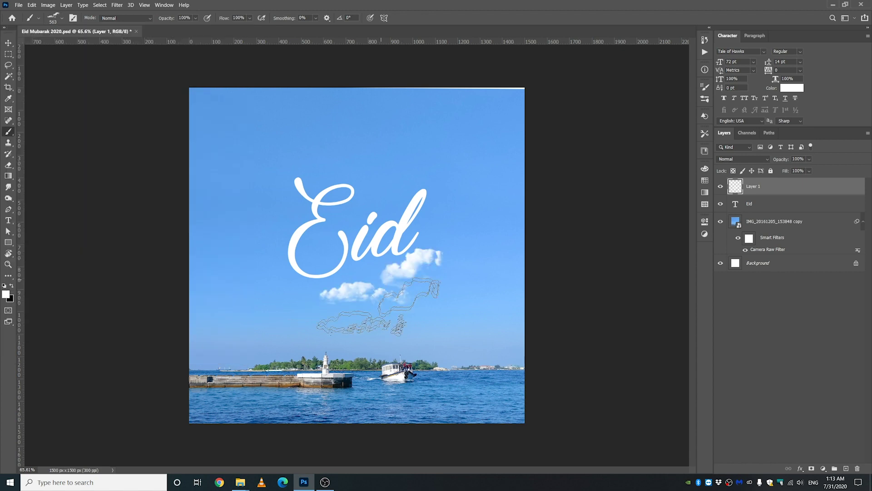
{"action": "key", "text": "ctrl+z"}
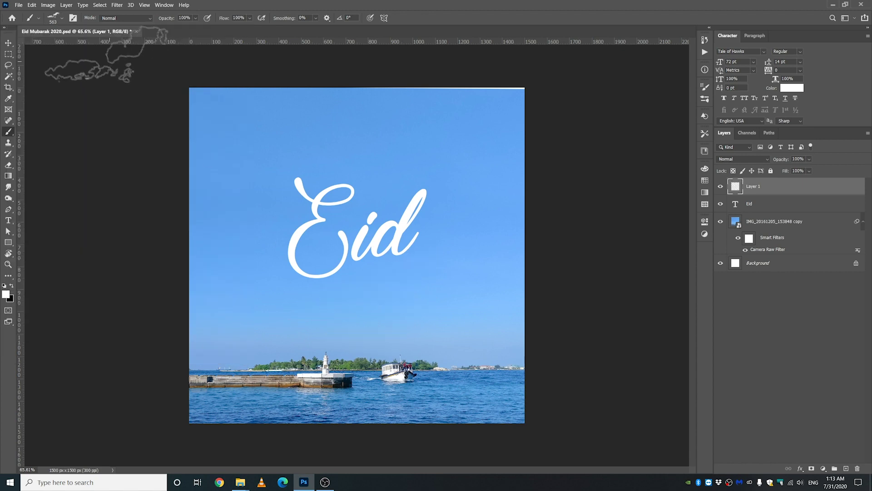
Step: Try the SmallClouds276 brush in the sky below the lettering, and undo the stamp
{"action": "left_click", "coordinate": [53, 18]}
{"action": "scroll", "coordinate": [126, 258], "scroll_direction": "down", "scroll_amount": 2}
{"action": "scroll", "coordinate": [127, 258], "scroll_direction": "down", "scroll_amount": 2}
{"action": "left_click", "coordinate": [60, 326]}
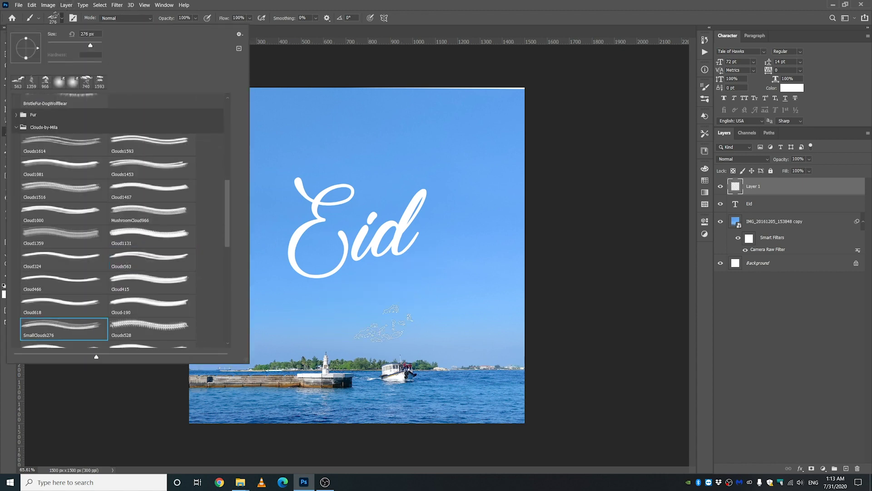
{"action": "left_click", "coordinate": [411, 290]}
{"action": "key", "text": "ctrl+z"}
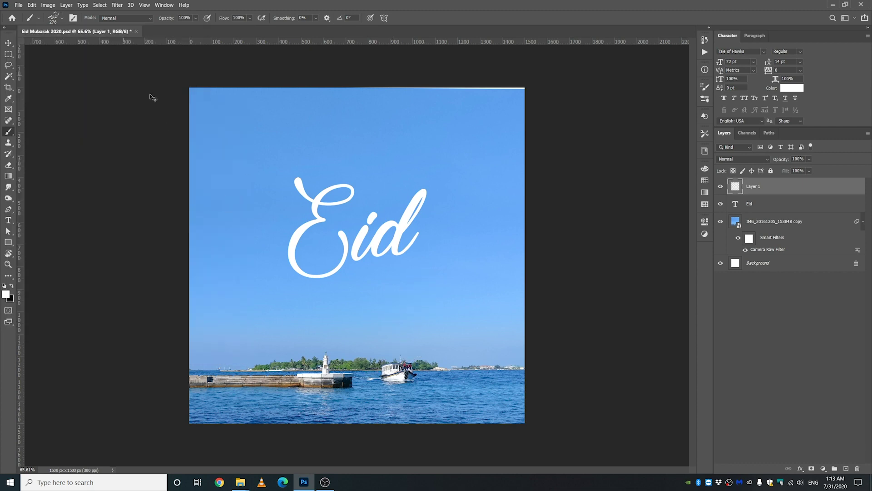
Step: Stamp a white cloud across the lower part of the Eid lettering with the Cloud1081 brush at 1081 px
{"action": "left_click", "coordinate": [60, 19]}
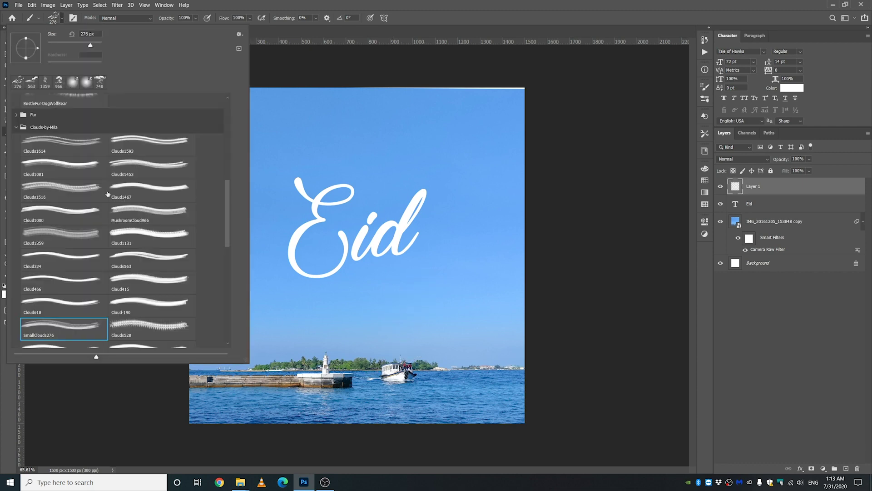
{"action": "scroll", "coordinate": [62, 182], "scroll_direction": "up", "scroll_amount": 1}
{"action": "left_click", "coordinate": [63, 181]}
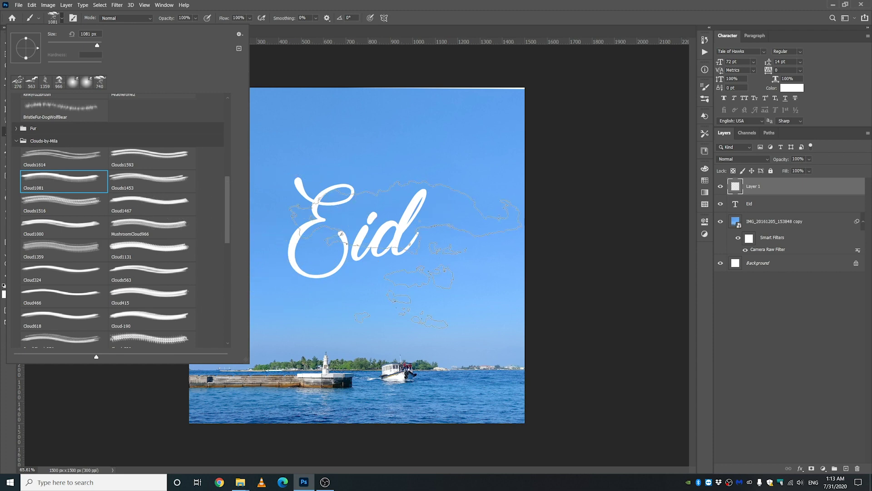
{"action": "left_click", "coordinate": [414, 19]}
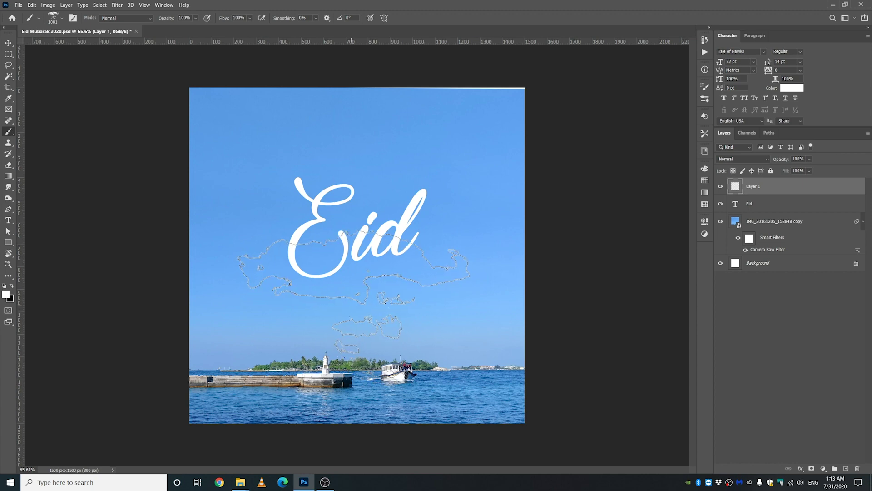
{"action": "left_click", "coordinate": [353, 296]}
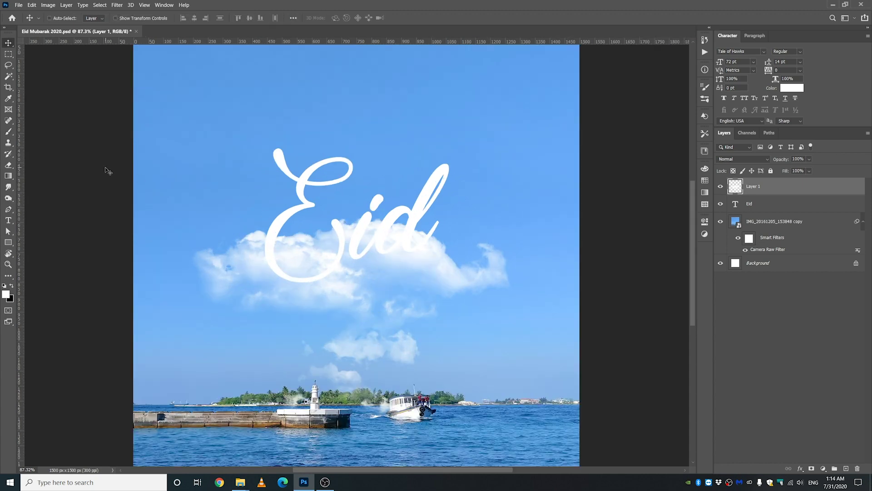
Step: Try additional Cloud1081 stamps over the lettering, undo them, and duplicate the cloud layer instead
{"action": "left_click", "coordinate": [8, 131]}
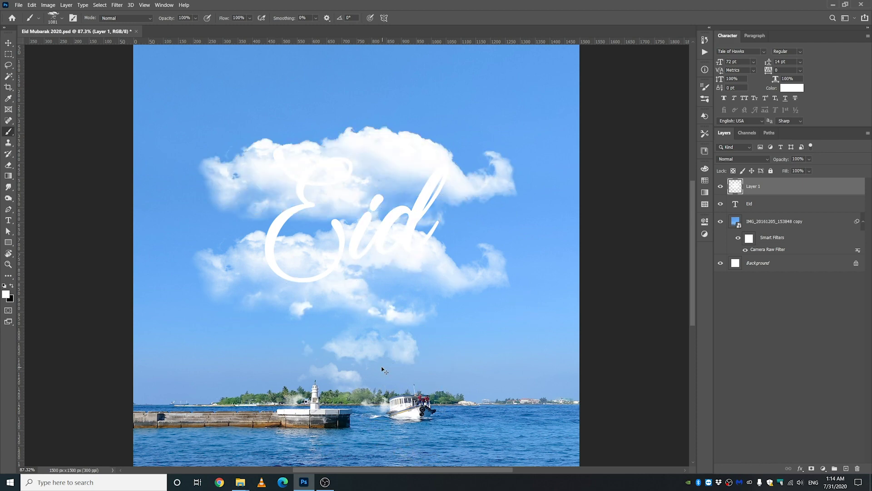
{"action": "key", "text": "ctrl+z"}
{"action": "key", "text": "ctrl+z"}
{"action": "left_click", "coordinate": [8, 44]}
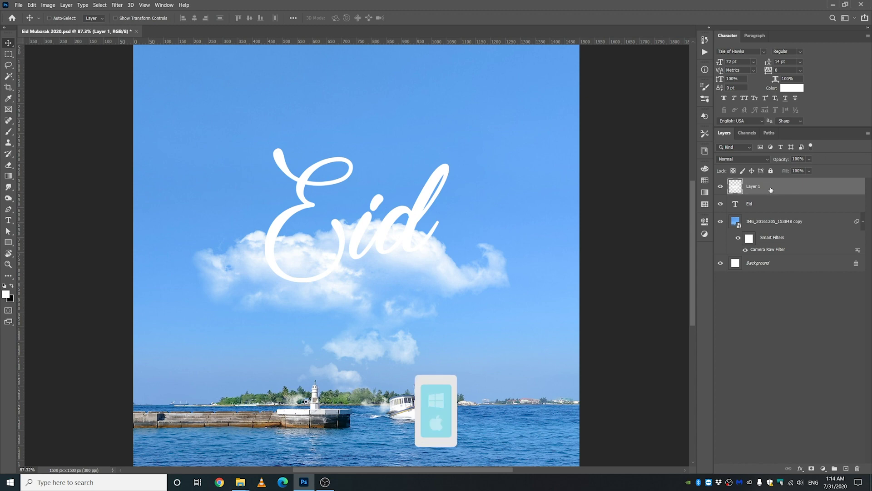
{"action": "key", "text": "ctrl+j"}
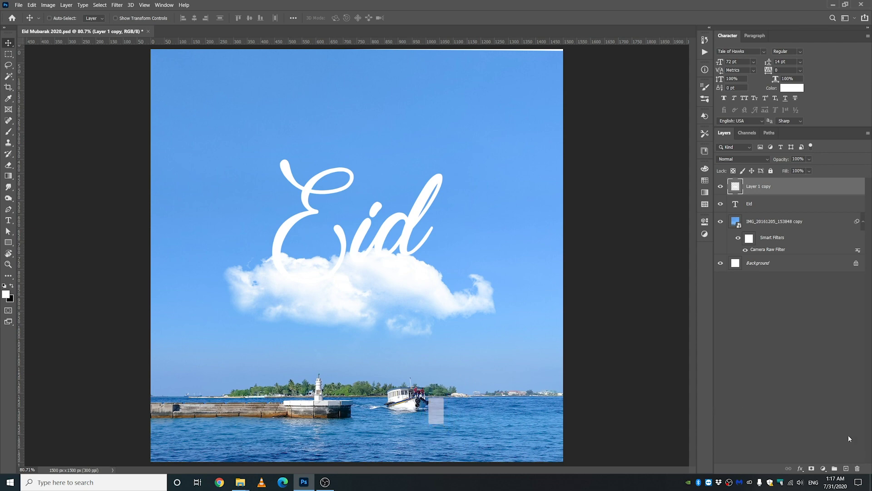
Step: Delete the Layer 1 copy cloud layer and create a new empty layer above the Eid text
{"action": "left_click", "coordinate": [857, 468]}
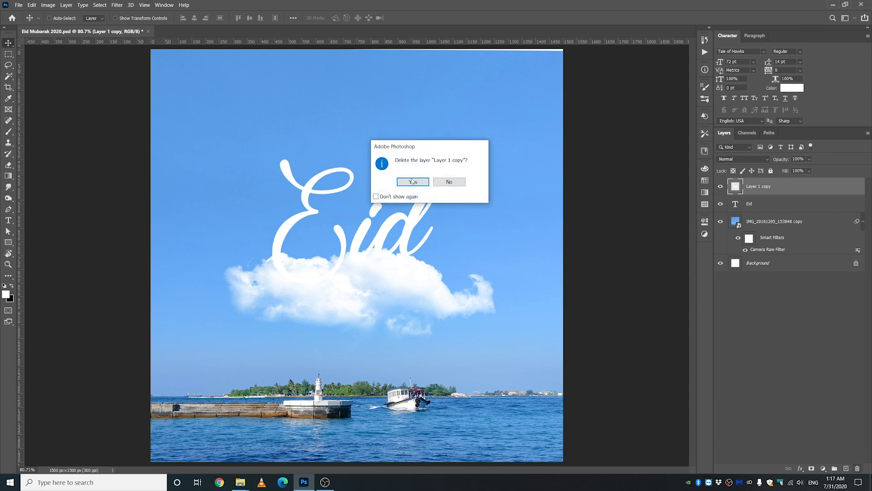
{"action": "left_click", "coordinate": [412, 182]}
{"action": "left_click", "coordinate": [845, 469]}
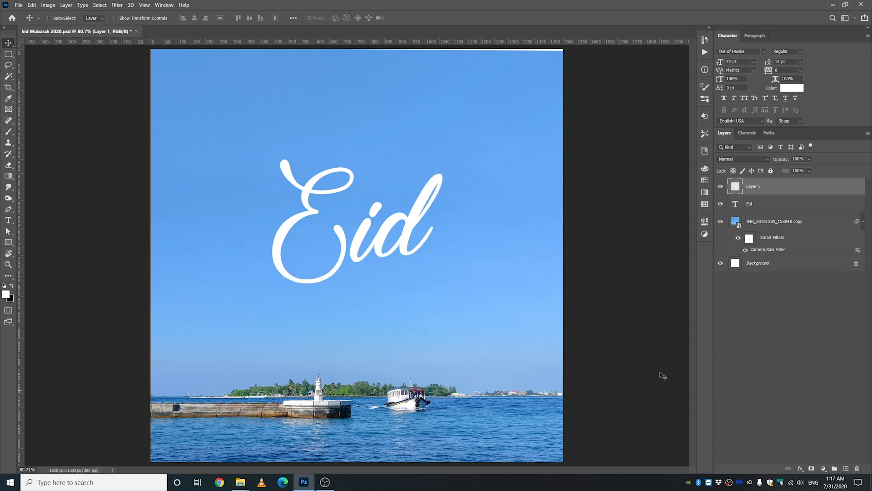
Step: Stamp one white cloud over the base of the Eid lettering with the Clouds1593 brush, undoing the repeated stamp
{"action": "left_click", "coordinate": [8, 132]}
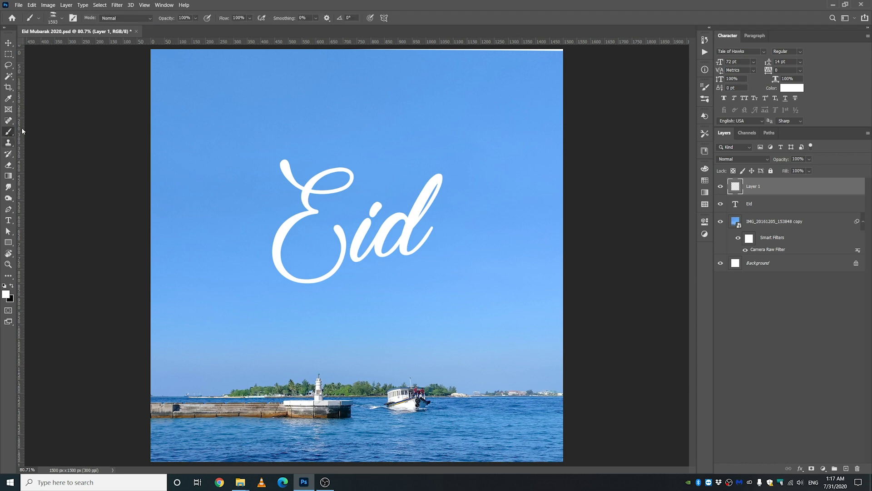
{"action": "left_click", "coordinate": [62, 19]}
{"action": "double_click", "coordinate": [165, 158]}
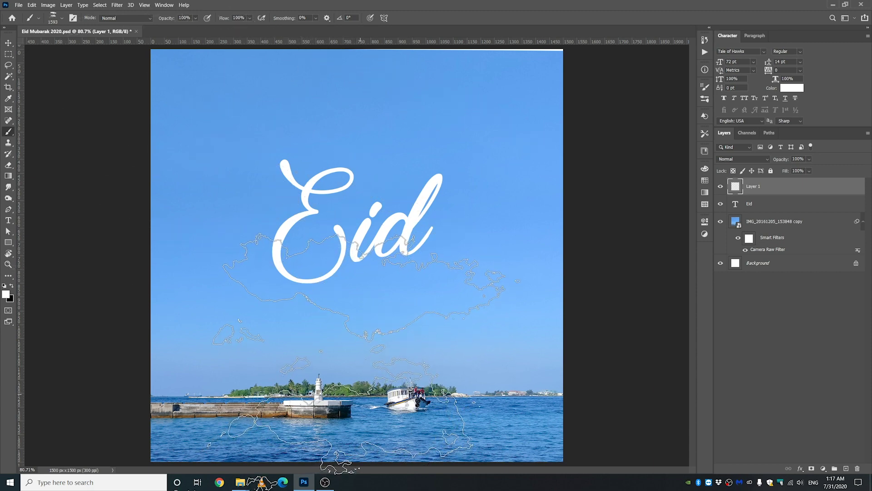
{"action": "left_click", "coordinate": [358, 352]}
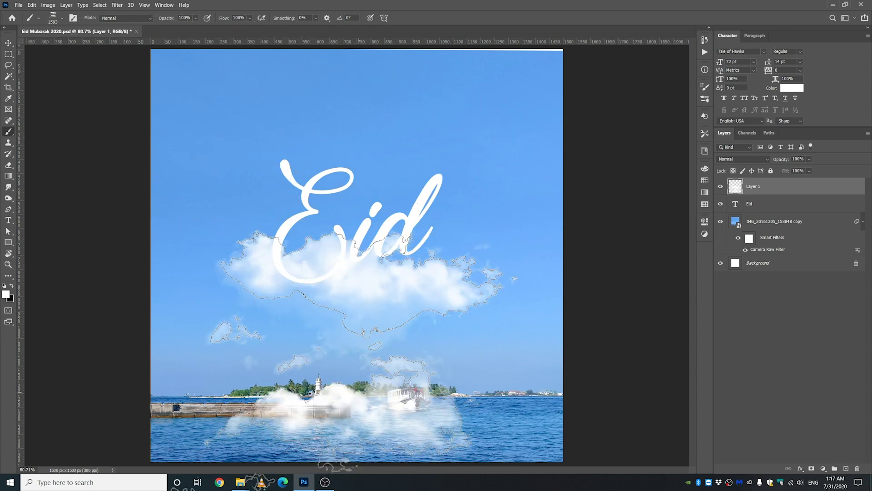
{"action": "left_click", "coordinate": [359, 351]}
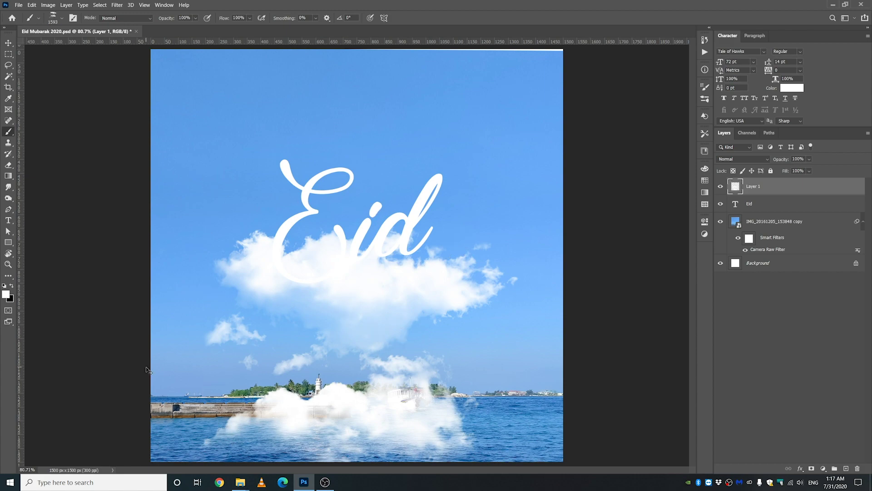
{"action": "key", "text": "ctrl+z"}
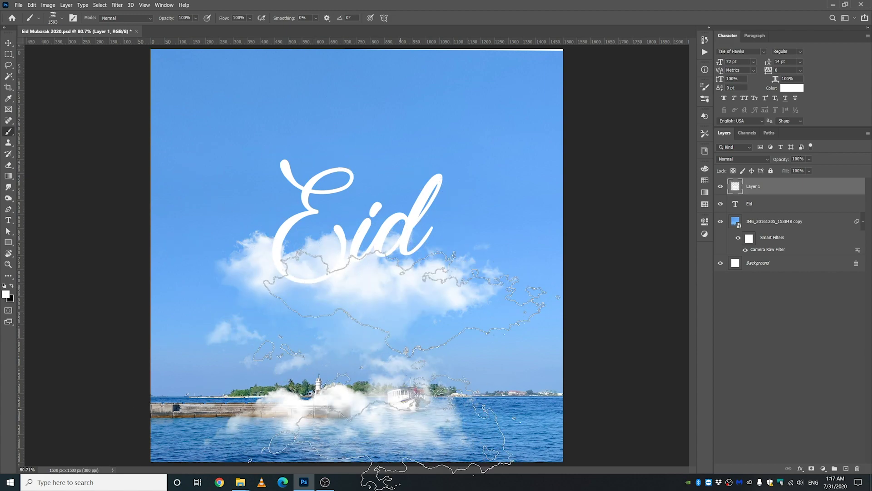
Step: Erase the cloud fragments over the sea, pier, island and boat with a soft eraser at 70% opacity
{"action": "left_click", "coordinate": [8, 43]}
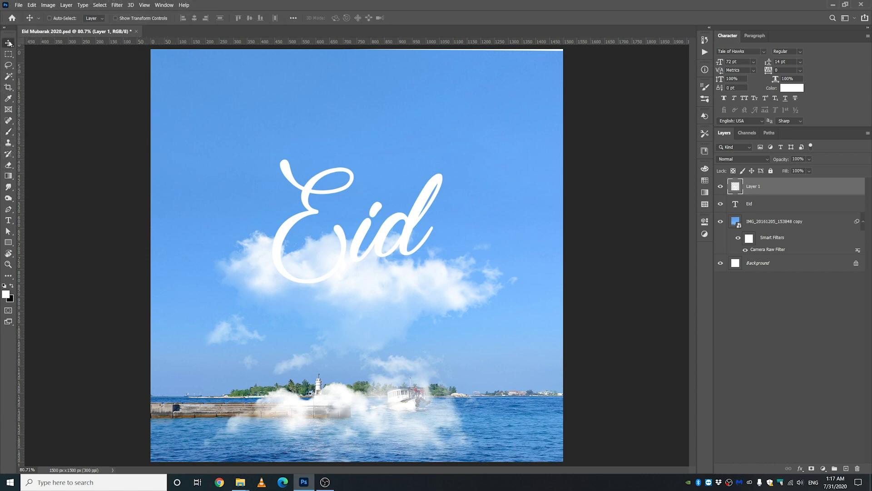
{"action": "scroll", "coordinate": [386, 290], "scroll_direction": "down", "scroll_amount": 4}
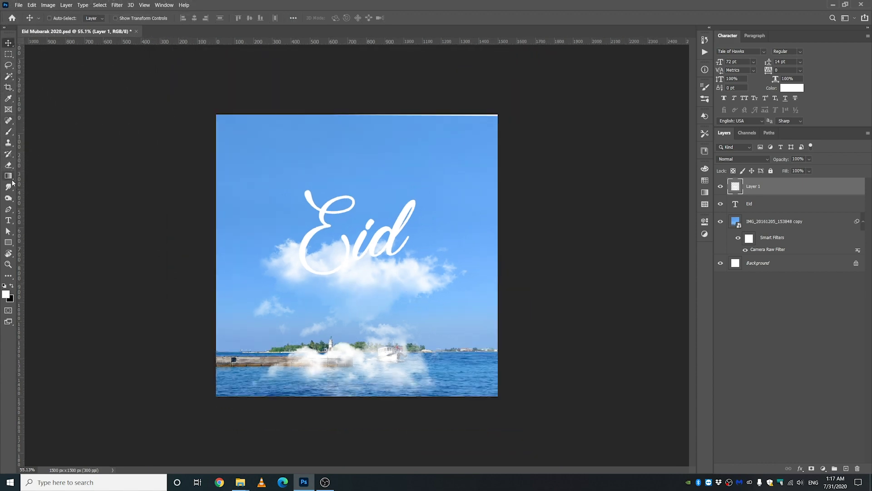
{"action": "left_click", "coordinate": [8, 164]}
{"action": "mouse_move", "coordinate": [400, 351]}
{"action": "left_mouse_down"}
{"action": "mouse_move", "coordinate": [427, 351]}
{"action": "mouse_move", "coordinate": [383, 347]}
{"action": "mouse_move", "coordinate": [327, 382]}
{"action": "left_mouse_up"}
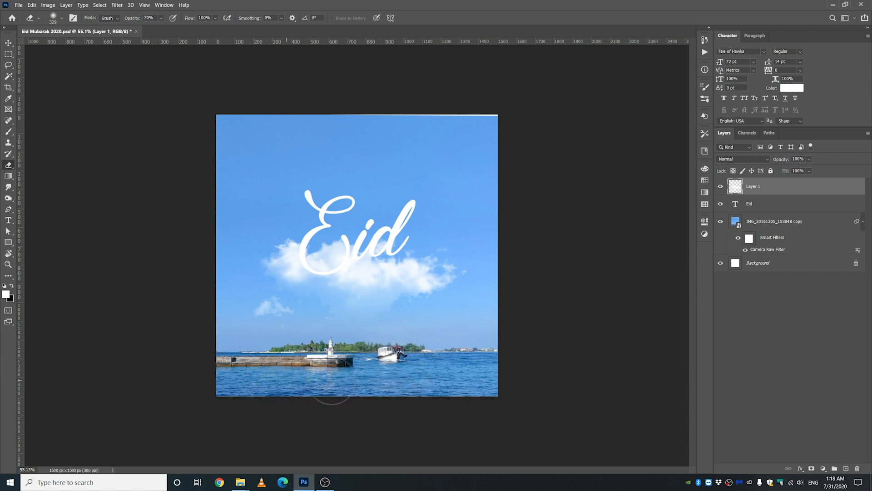
{"action": "scroll", "coordinate": [327, 384], "scroll_direction": "up", "scroll_amount": 4}
Step: Duplicate the cloud layer to make the cloud denser, and reactivate the Brush tool
{"action": "left_click", "coordinate": [9, 43]}
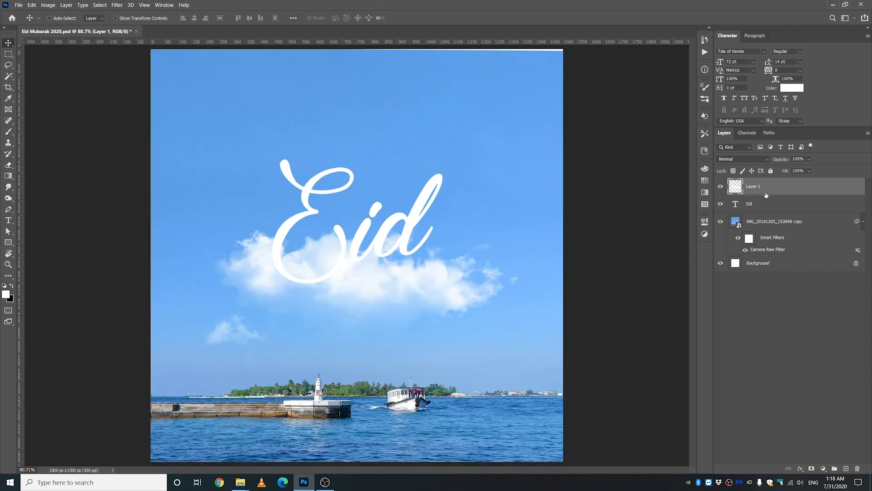
{"action": "key", "text": "ctrl+j"}
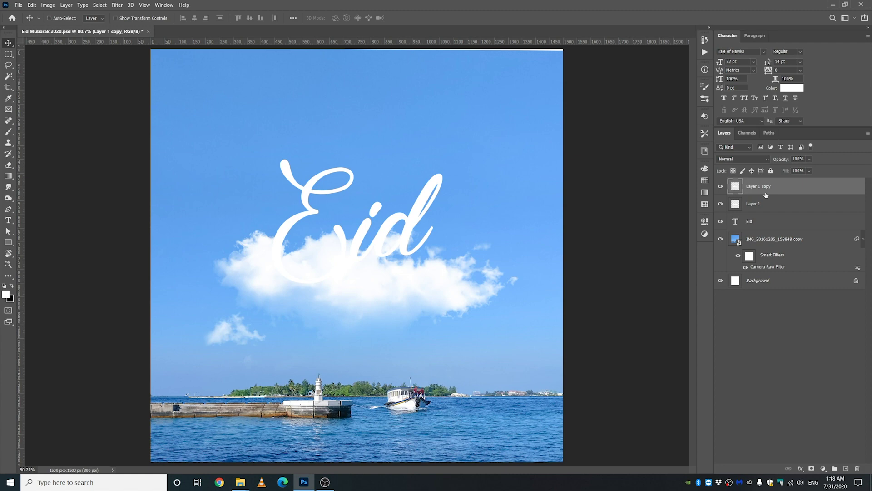
{"action": "left_click", "coordinate": [8, 131]}
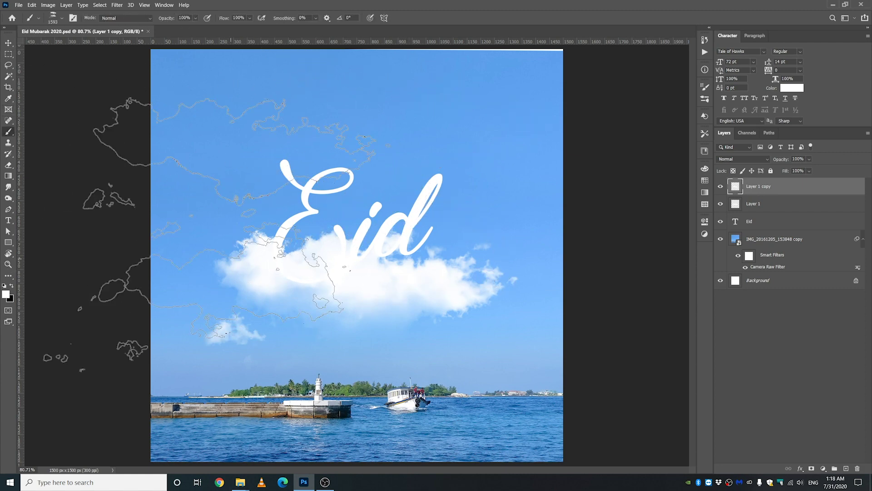
Step: Soften the upper cloud layer around the base of the Eid lettering with the 70% opacity eraser
{"action": "left_click", "coordinate": [7, 167]}
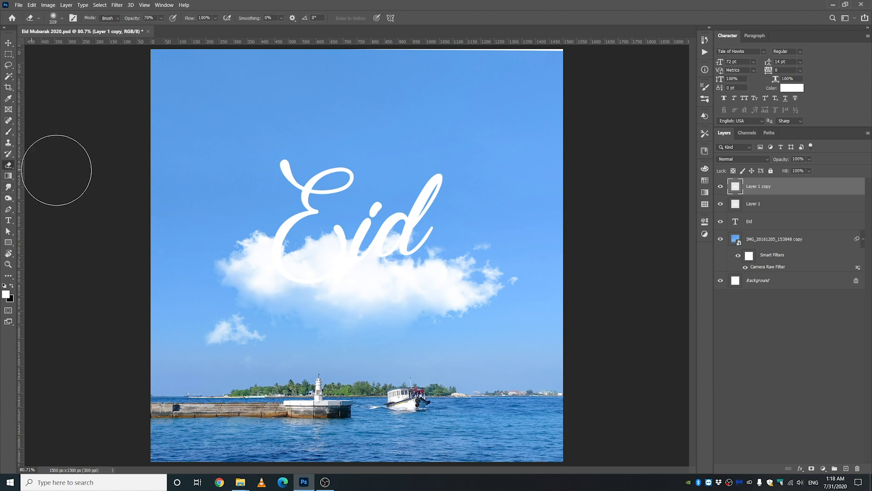
{"action": "mouse_move", "coordinate": [411, 232]}
{"action": "left_mouse_down"}
{"action": "mouse_move", "coordinate": [369, 243]}
{"action": "mouse_move", "coordinate": [380, 231]}
{"action": "mouse_move", "coordinate": [333, 220]}
{"action": "mouse_move", "coordinate": [265, 227]}
{"action": "mouse_move", "coordinate": [218, 266]}
{"action": "left_mouse_up"}
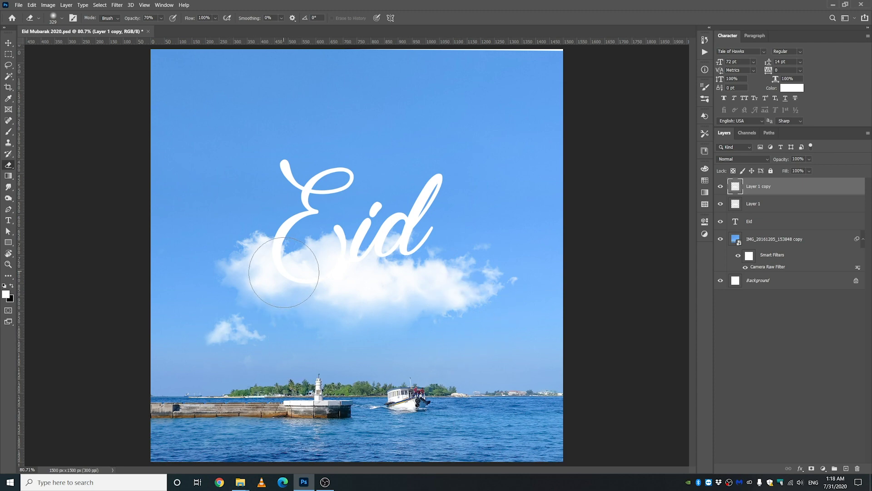
{"action": "scroll", "coordinate": [287, 282], "scroll_direction": "up", "scroll_amount": 3}
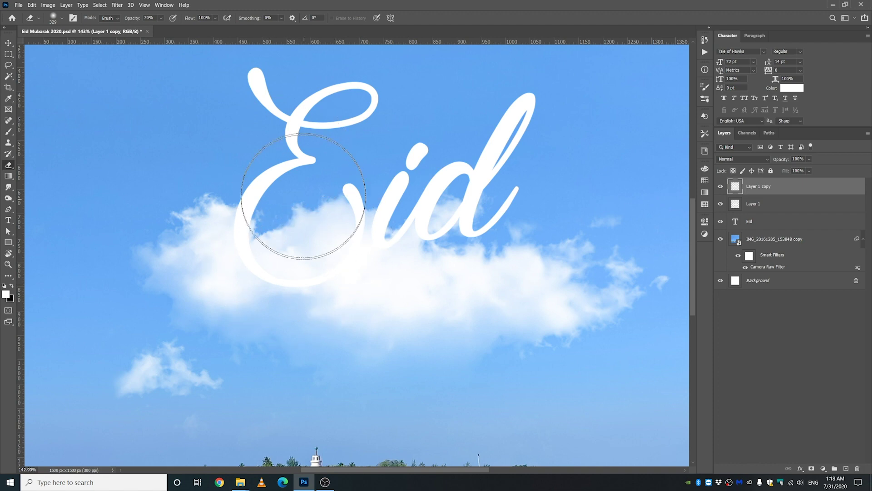
{"action": "scroll", "coordinate": [386, 261], "scroll_direction": "down", "scroll_amount": 1}
{"action": "scroll", "coordinate": [387, 261], "scroll_direction": "down", "scroll_amount": 6}
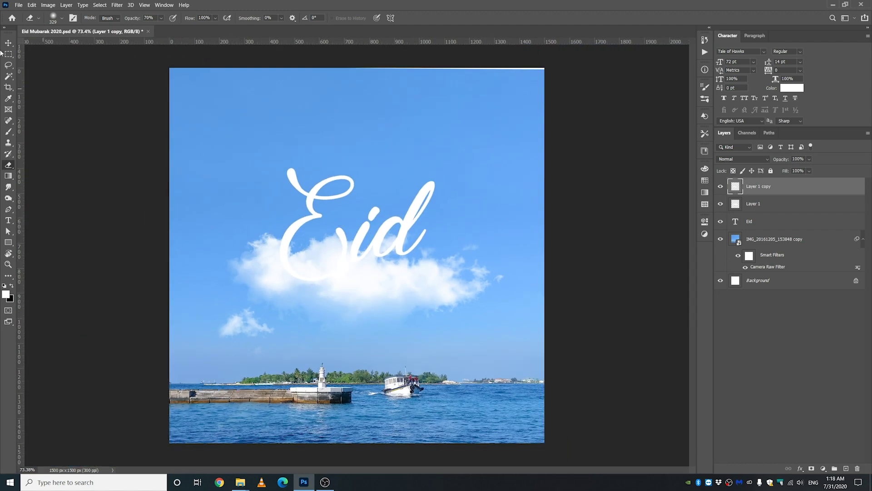
Step: Select both cloud layers, rotate them slightly counterclockwise and reposition them under the Eid lettering
{"action": "left_click", "coordinate": [756, 204], "text": "shift"}
{"action": "key", "text": "v"}
{"action": "left_click_drag", "start_coordinate": [395, 308], "coordinate": [398, 294]}
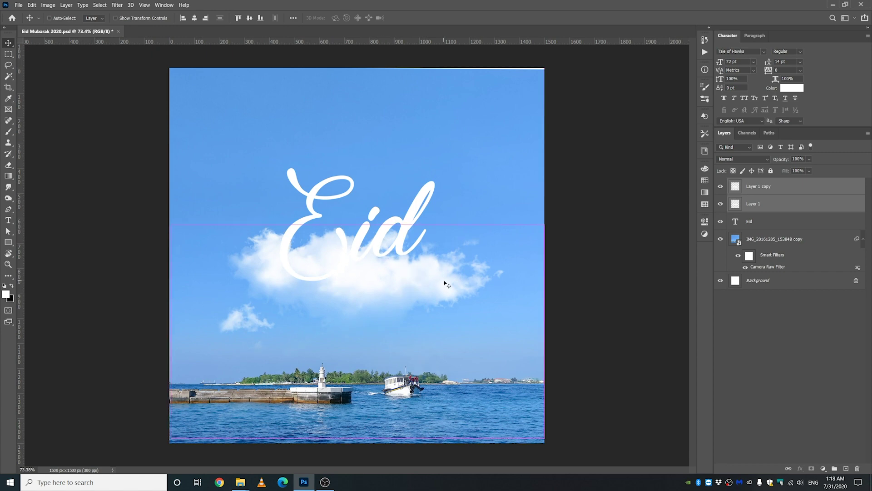
{"action": "key", "text": "ctrl+t"}
{"action": "left_click_drag", "start_coordinate": [553, 211], "coordinate": [549, 202]}
{"action": "key", "text": "Return"}
{"action": "scroll", "coordinate": [358, 263], "scroll_direction": "up", "scroll_amount": 3}
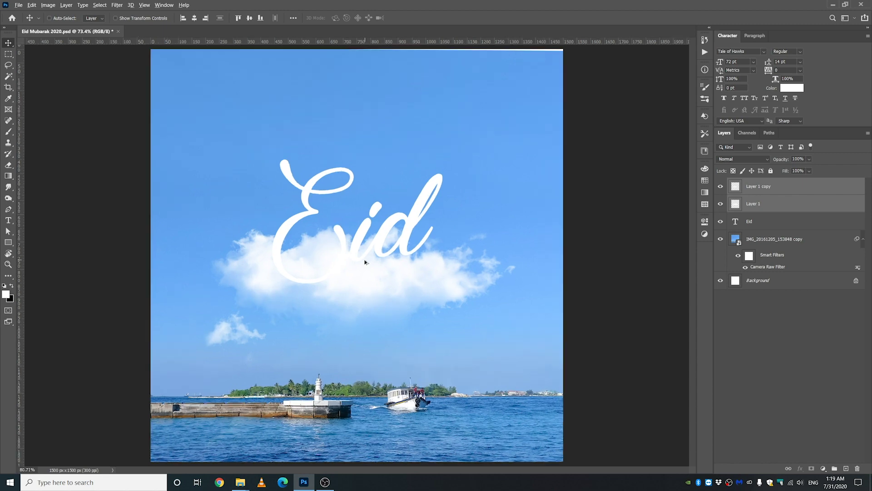
{"action": "left_click_drag", "start_coordinate": [360, 303], "coordinate": [365, 313]}
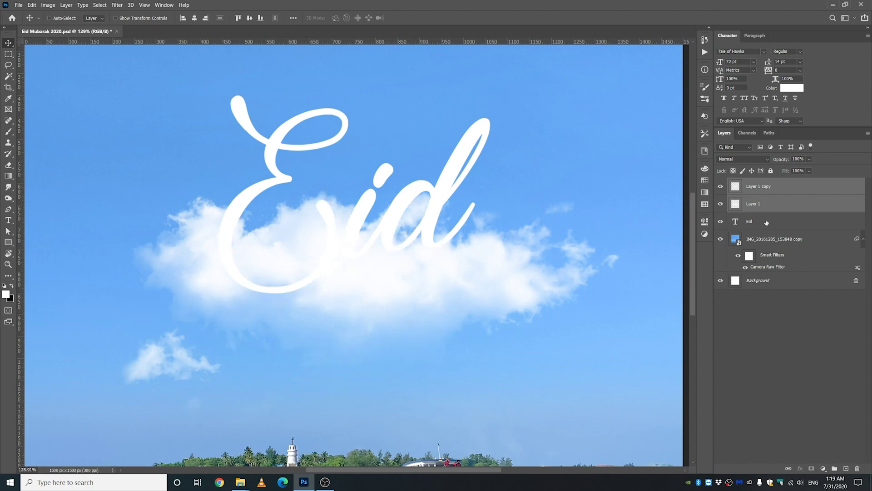
Step: Rotate the Eid text layer slightly clockwise
{"action": "left_click", "coordinate": [766, 221]}
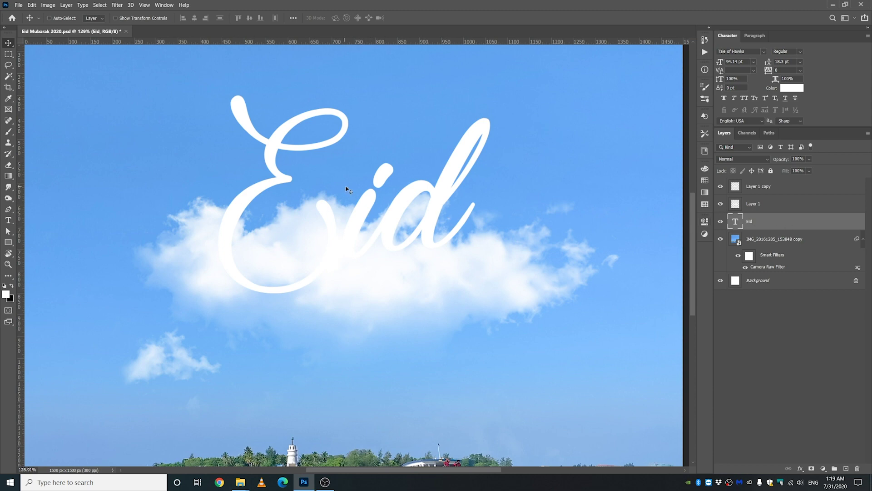
{"action": "key", "text": "ctrl+t"}
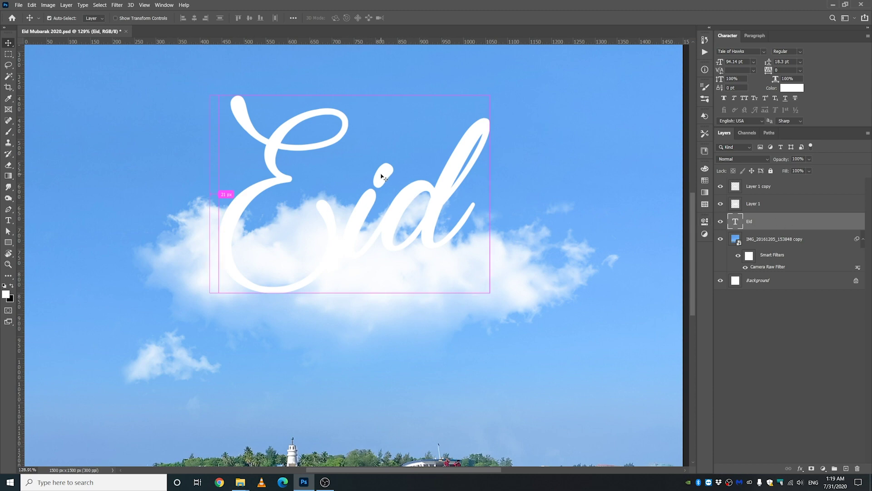
{"action": "left_click_drag", "start_coordinate": [512, 68], "coordinate": [522, 80]}
{"action": "key", "text": "Return"}
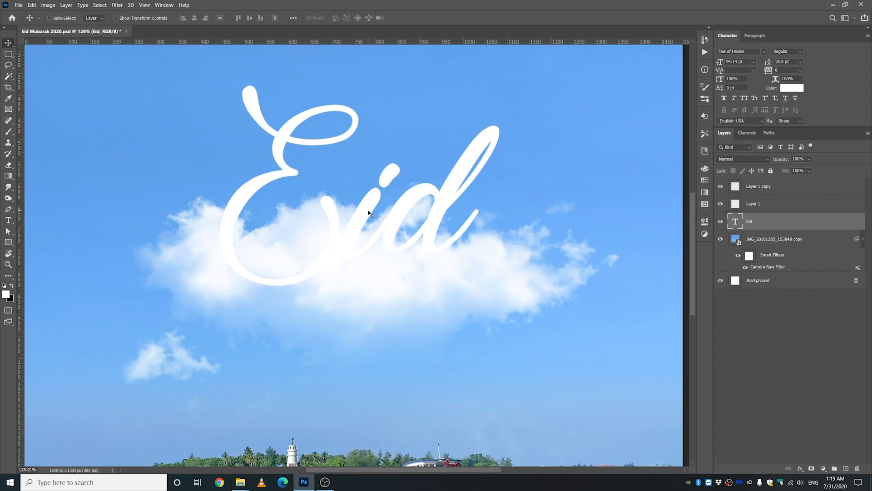
Step: Lower the letters "id" in the Eid text with a baseline shift of -10.71 pt
{"action": "key", "text": "t"}
{"action": "left_click", "coordinate": [348, 213]}
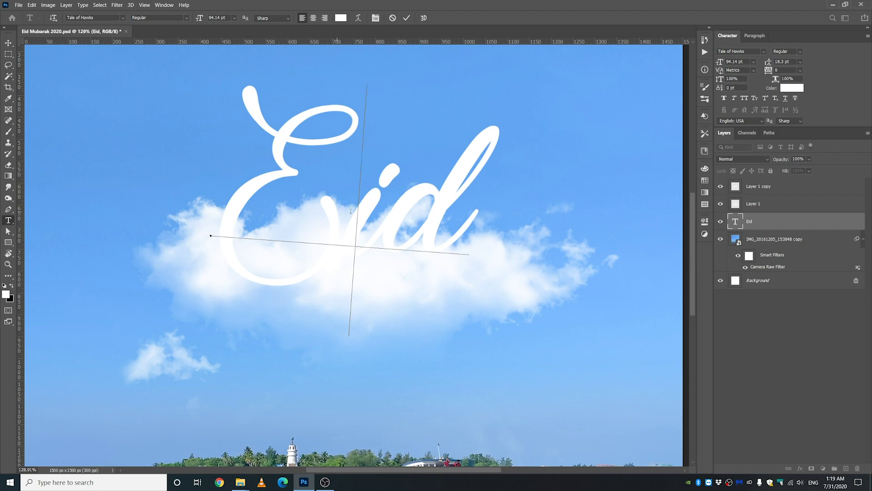
{"action": "left_click_drag", "start_coordinate": [351, 211], "coordinate": [477, 218]}
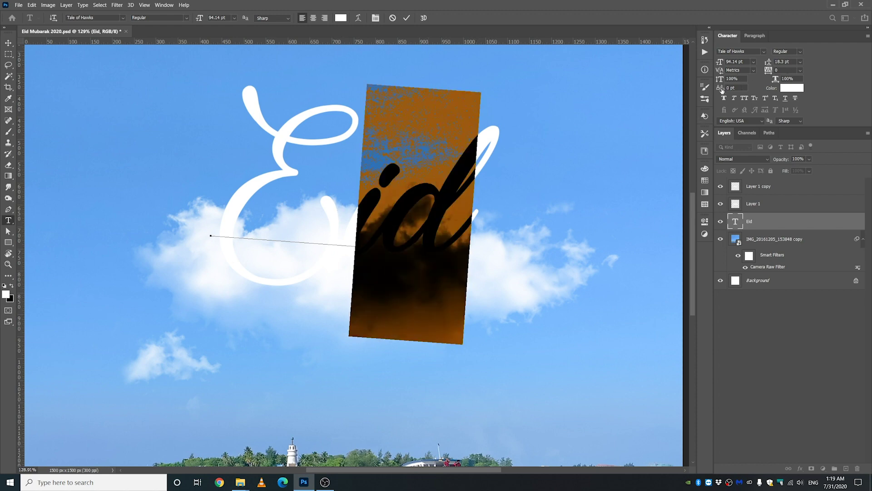
{"action": "left_click_drag", "start_coordinate": [722, 91], "coordinate": [715, 90]}
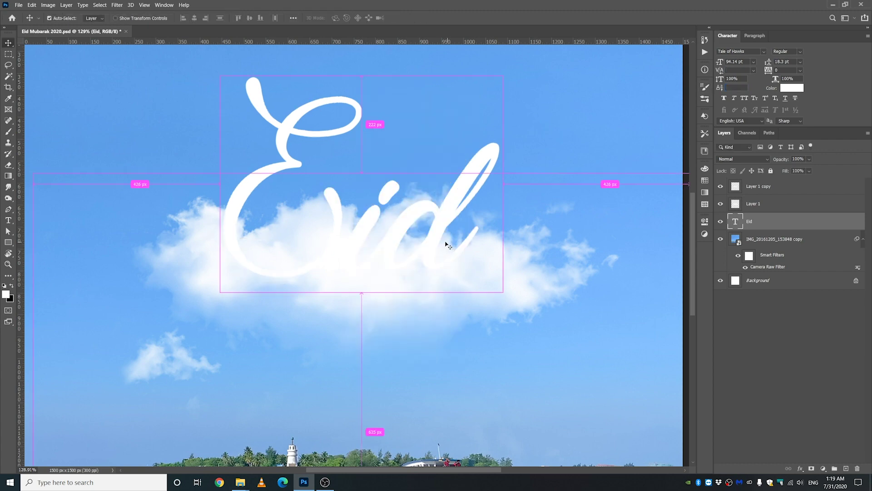
Step: Rotate the Eid text slightly counterclockwise and shift it upward over the cloud
{"action": "key", "text": "ctrl+t"}
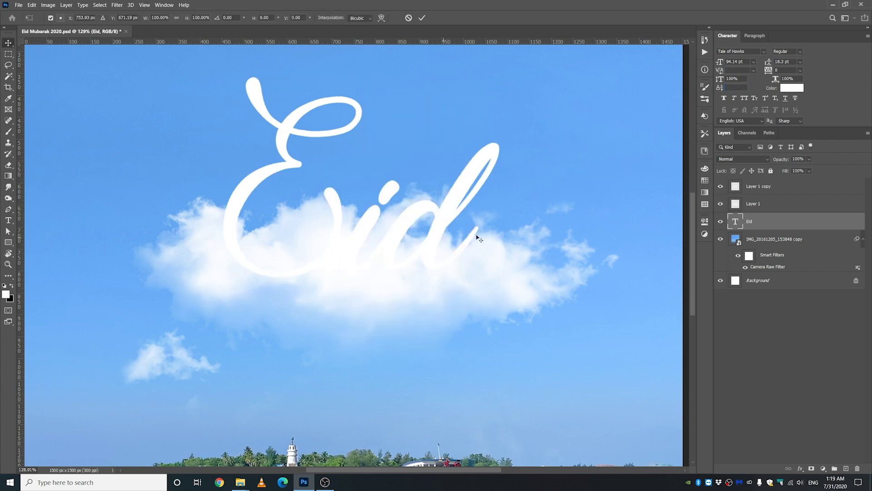
{"action": "left_click_drag", "start_coordinate": [525, 224], "coordinate": [521, 209]}
{"action": "mouse_move", "coordinate": [414, 212]}
{"action": "left_mouse_down"}
{"action": "mouse_move", "coordinate": [417, 193]}
{"action": "mouse_move", "coordinate": [423, 198]}
{"action": "left_mouse_up"}
{"action": "key", "text": "Return"}
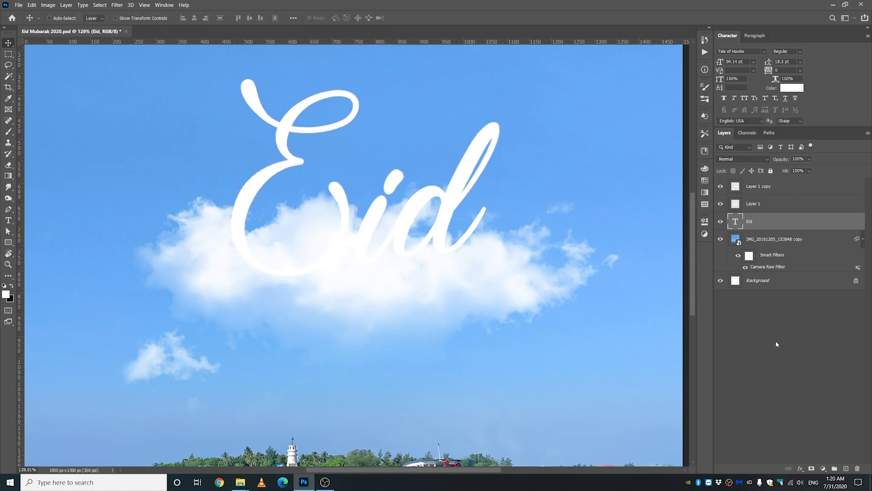
Step: Add a layer mask to the Eid text and paint it black with a Soft Round brush to fade the letters' base into the cloud
{"action": "left_click", "coordinate": [812, 468]}
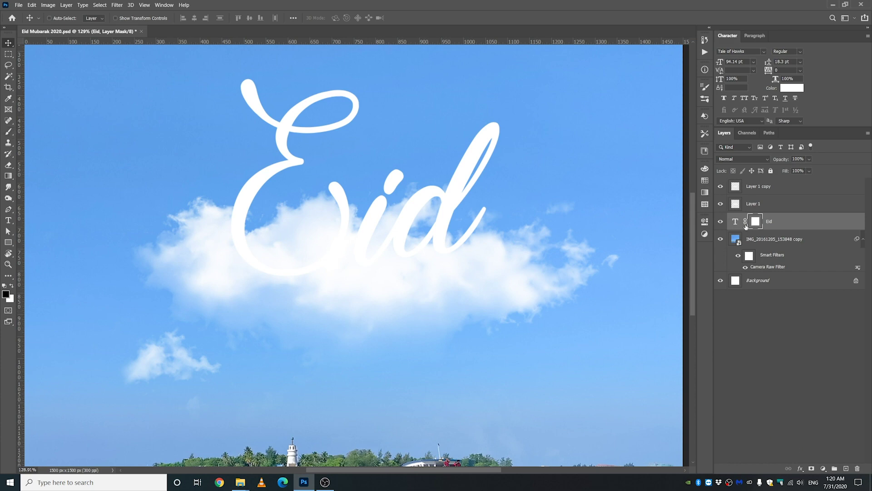
{"action": "left_click", "coordinate": [8, 132]}
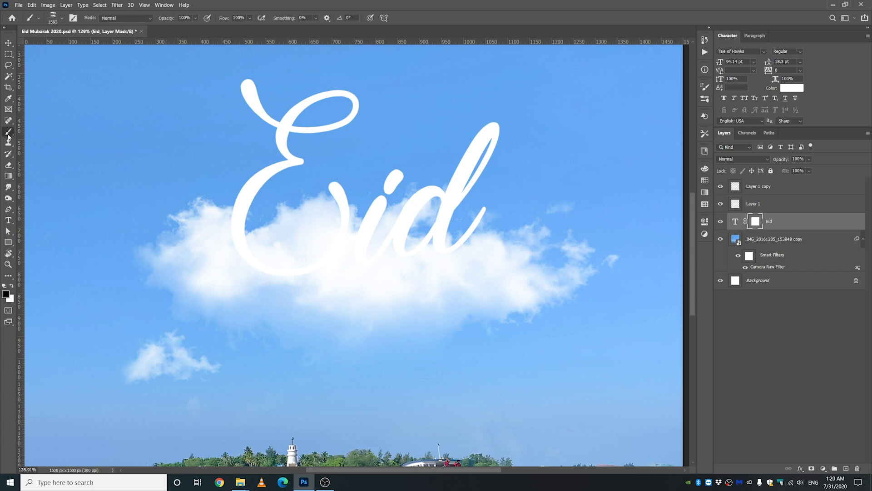
{"action": "left_click", "coordinate": [62, 19]}
{"action": "scroll", "coordinate": [233, 169], "scroll_direction": "up", "scroll_amount": 2}
{"action": "left_click_drag", "start_coordinate": [228, 155], "coordinate": [230, 107]}
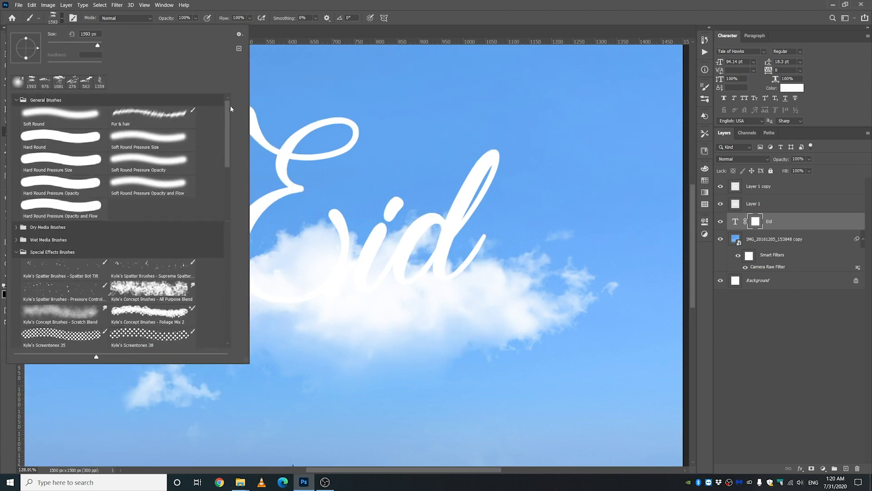
{"action": "left_click", "coordinate": [84, 122]}
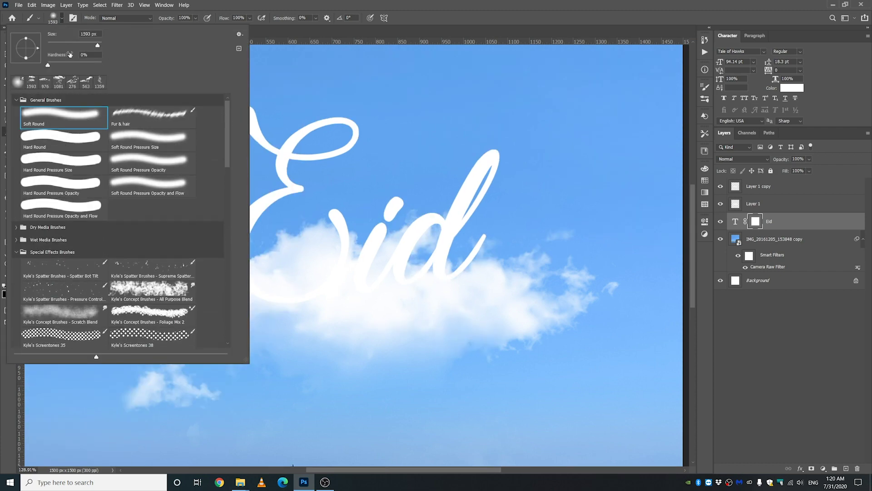
{"action": "left_click", "coordinate": [325, 59]}
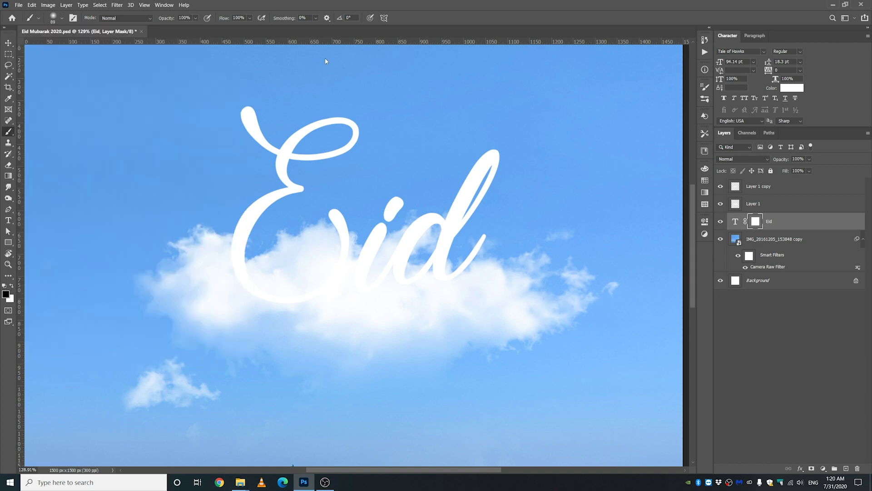
{"action": "mouse_move", "coordinate": [208, 267]}
{"action": "left_mouse_down"}
{"action": "mouse_move", "coordinate": [279, 304]}
{"action": "mouse_move", "coordinate": [318, 306]}
{"action": "mouse_move", "coordinate": [227, 299]}
{"action": "mouse_move", "coordinate": [241, 296]}
{"action": "mouse_move", "coordinate": [279, 311]}
{"action": "mouse_move", "coordinate": [400, 293]}
{"action": "mouse_move", "coordinate": [380, 292]}
{"action": "mouse_move", "coordinate": [456, 291]}
{"action": "mouse_move", "coordinate": [441, 290]}
{"action": "left_mouse_up"}
{"action": "key", "text": "v"}
{"action": "key", "text": "ctrl+0"}
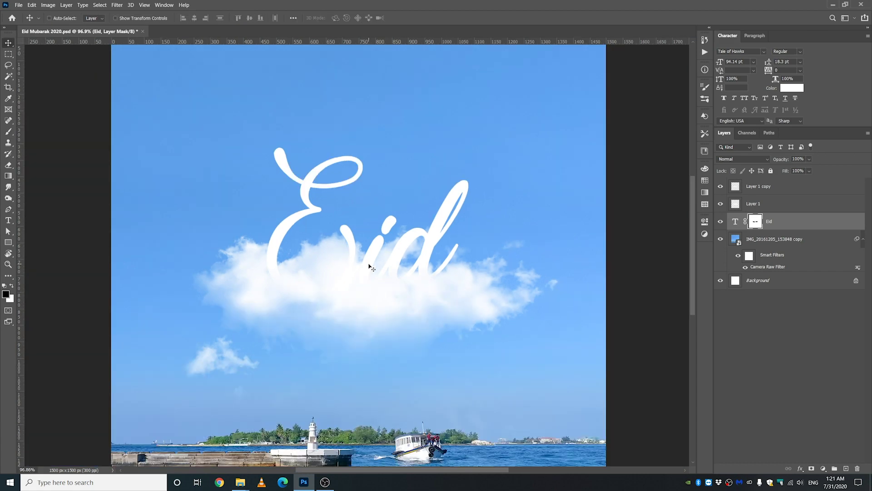
Step: Place the airplane photo scaled to 7.74%, bring its layer above the cloud layers and position it near the canvas center
{"action": "key", "text": "alt+Tab"}
{"action": "left_click_drag", "start_coordinate": [584, 182], "coordinate": [424, 200]}
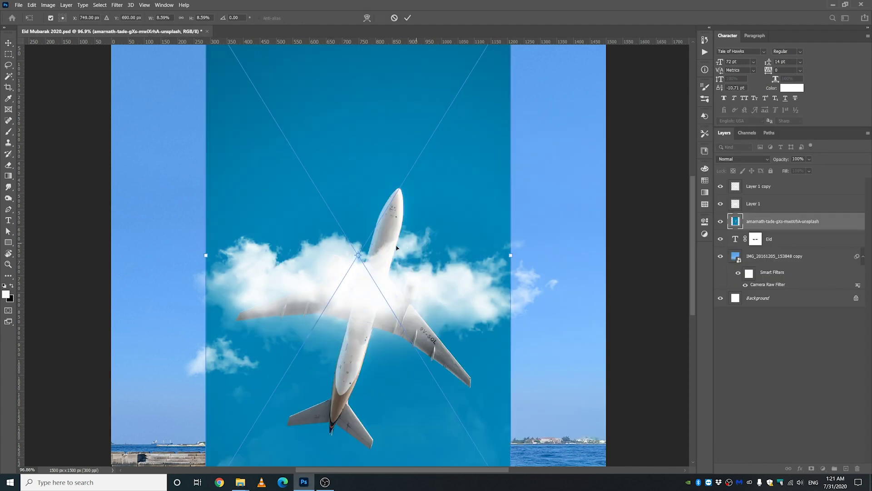
{"action": "scroll", "coordinate": [351, 245], "scroll_direction": "down", "scroll_amount": 2}
{"action": "scroll", "coordinate": [350, 245], "scroll_direction": "down", "scroll_amount": 2}
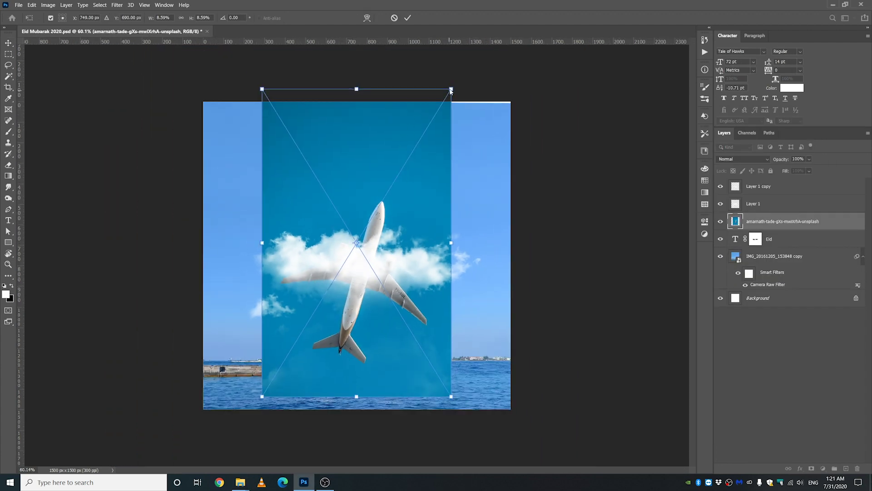
{"action": "left_click_drag", "start_coordinate": [451, 89], "coordinate": [432, 119]}
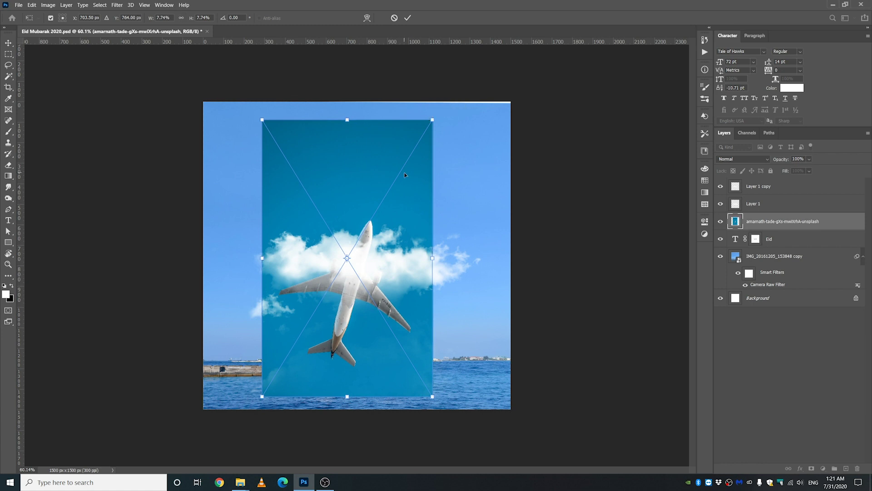
{"action": "key", "text": "Return"}
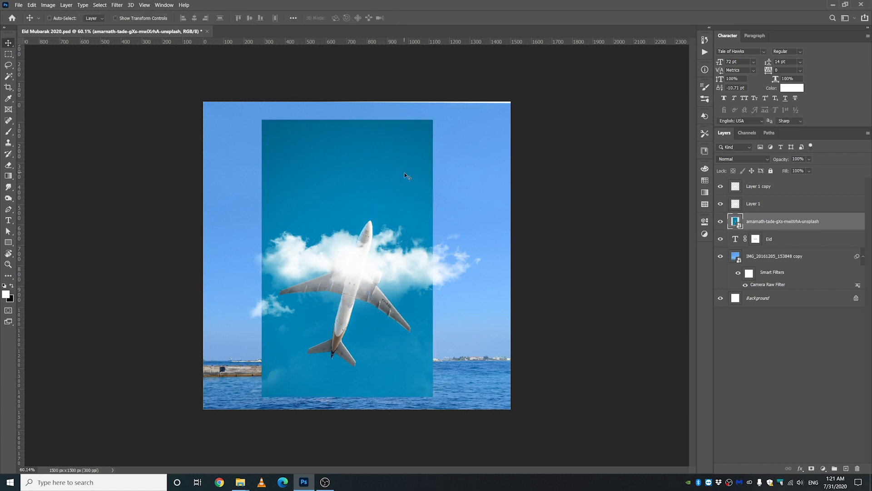
{"action": "left_click_drag", "start_coordinate": [803, 225], "coordinate": [780, 186]}
{"action": "left_click_drag", "start_coordinate": [353, 274], "coordinate": [360, 267]}
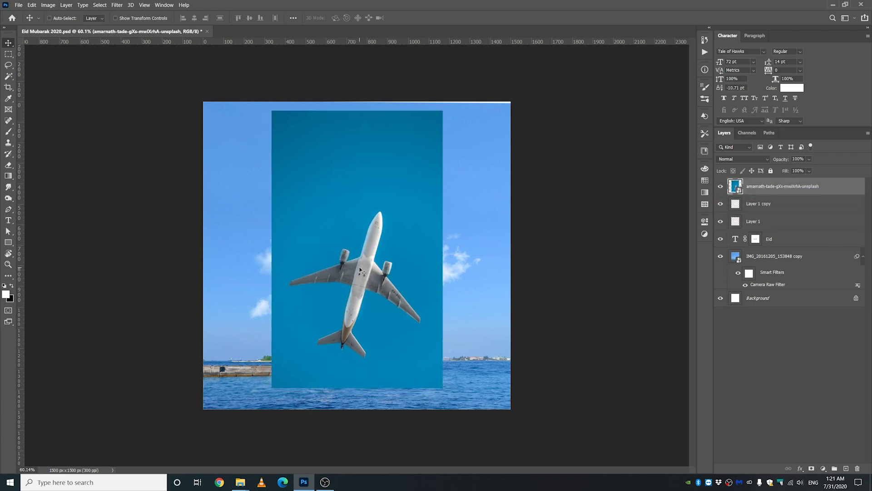
{"action": "left_click", "coordinate": [8, 210]}
{"action": "scroll", "coordinate": [303, 303], "scroll_direction": "up", "scroll_amount": 2}
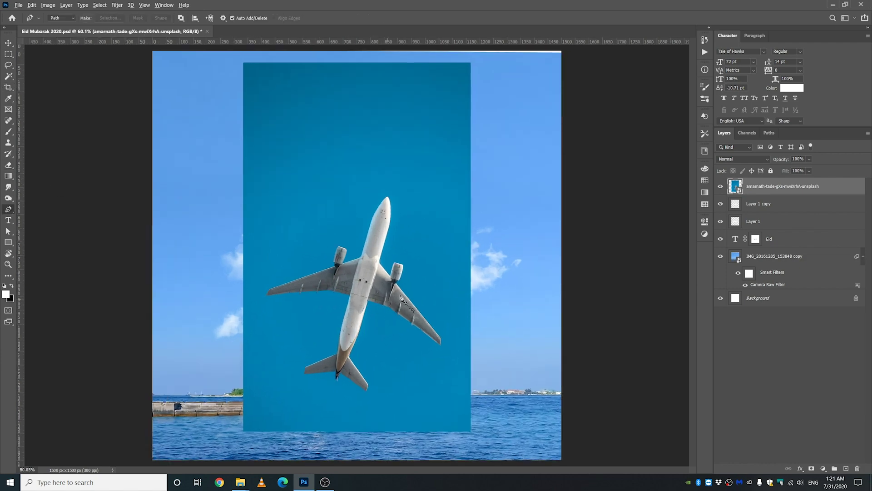
{"action": "scroll", "coordinate": [385, 170], "scroll_direction": "up", "scroll_amount": 4}
{"action": "scroll", "coordinate": [386, 150], "scroll_direction": "down", "scroll_amount": 3}
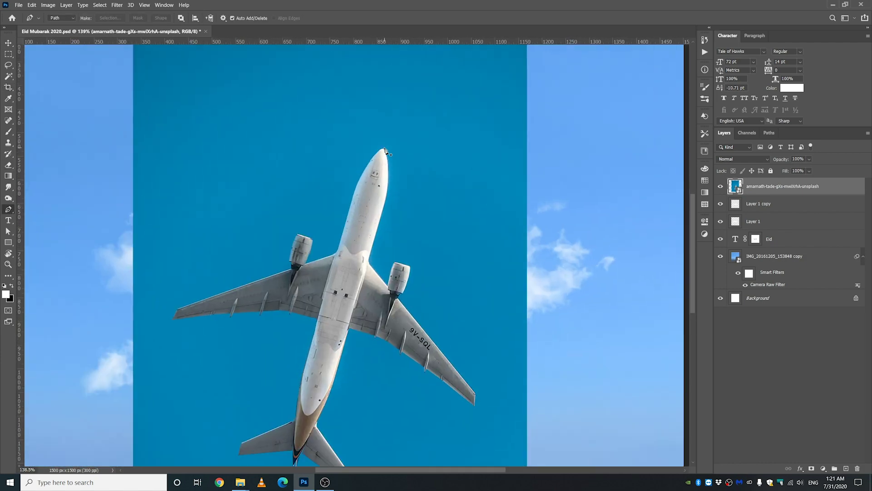
{"action": "scroll", "coordinate": [373, 178], "scroll_direction": "up", "scroll_amount": 1}
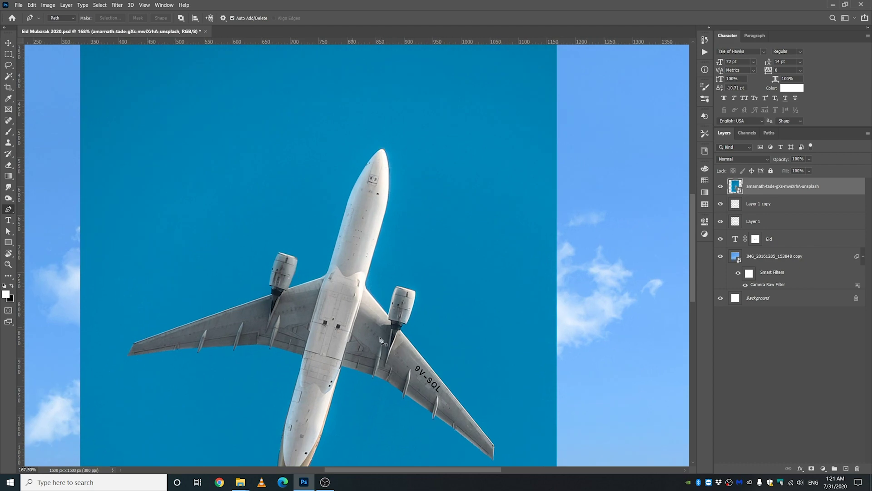
{"action": "scroll", "coordinate": [382, 341], "scroll_direction": "down", "scroll_amount": 4}
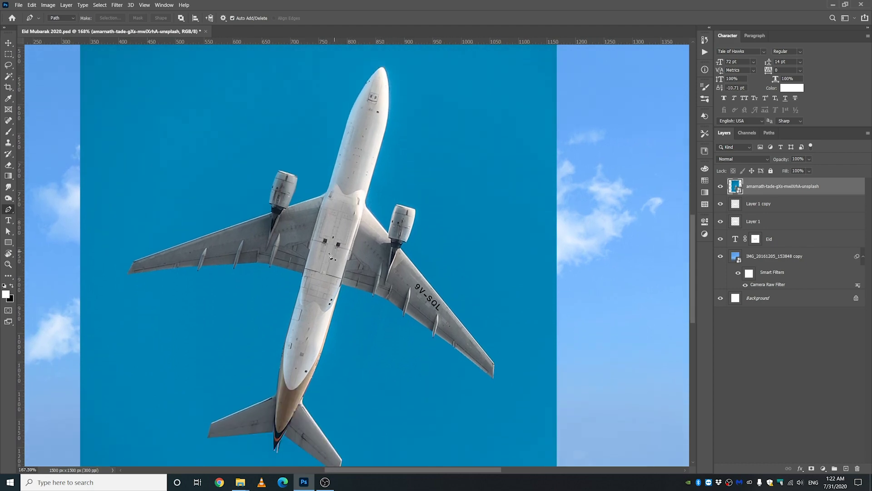
{"action": "scroll", "coordinate": [330, 256], "scroll_direction": "down", "scroll_amount": 2}
Step: Select the airplane in the placed photo with the Magic Wand's Select Subject command
{"action": "left_click", "coordinate": [10, 77]}
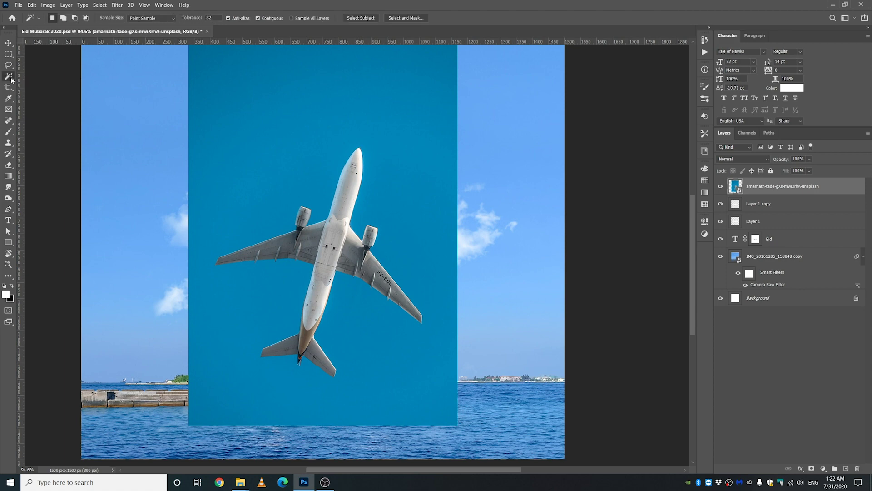
{"action": "scroll", "coordinate": [337, 214], "scroll_direction": "down", "scroll_amount": 1}
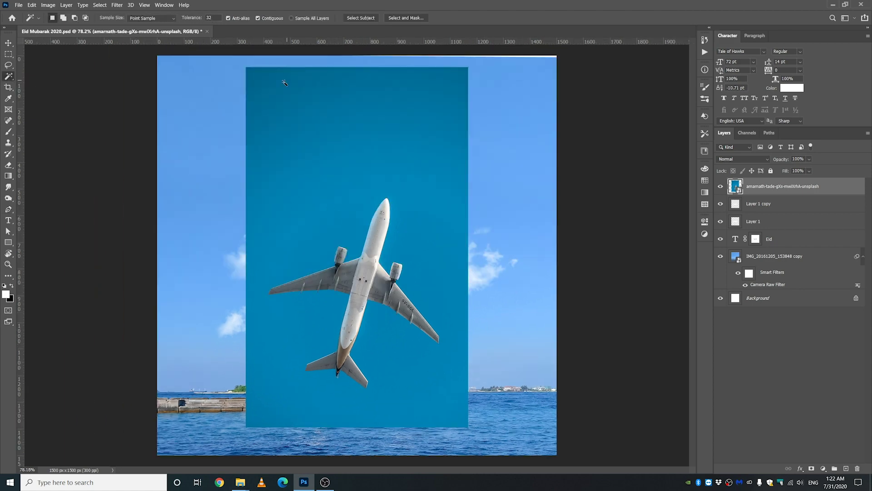
{"action": "right_click", "coordinate": [8, 77]}
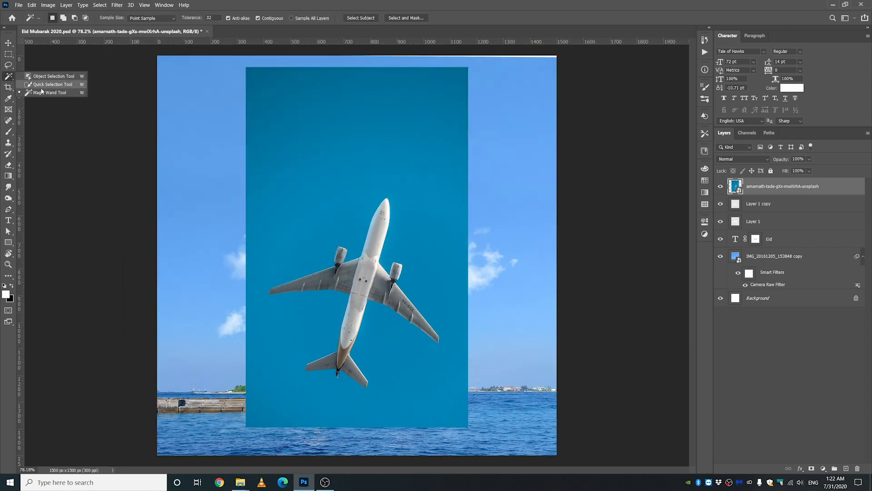
{"action": "left_click", "coordinate": [39, 93]}
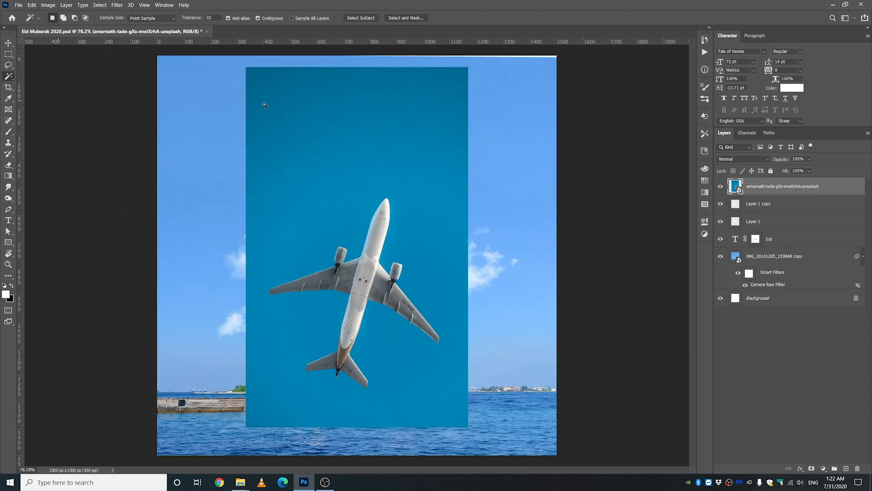
{"action": "left_click", "coordinate": [365, 18]}
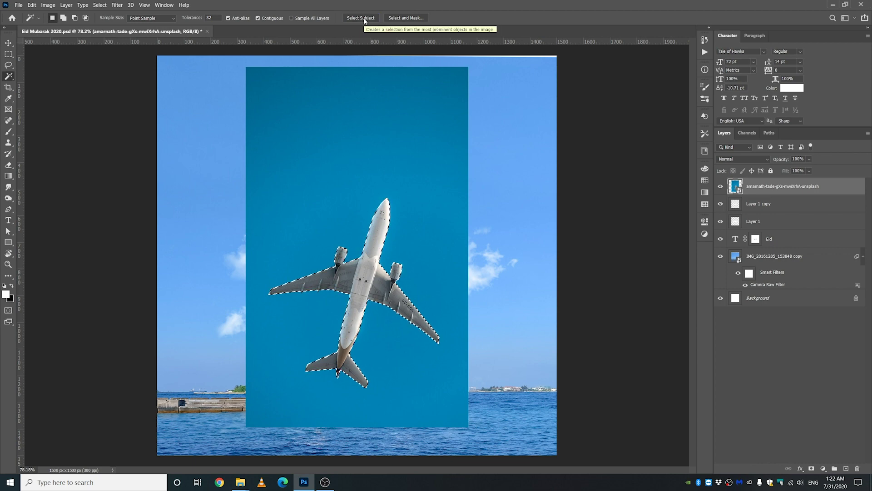
Step: Subtract the thin stray strip beside the airplane's tail tip from the selection with the Lasso tool
{"action": "scroll", "coordinate": [339, 377], "scroll_direction": "up", "scroll_amount": 5}
{"action": "scroll", "coordinate": [340, 377], "scroll_direction": "up", "scroll_amount": 6}
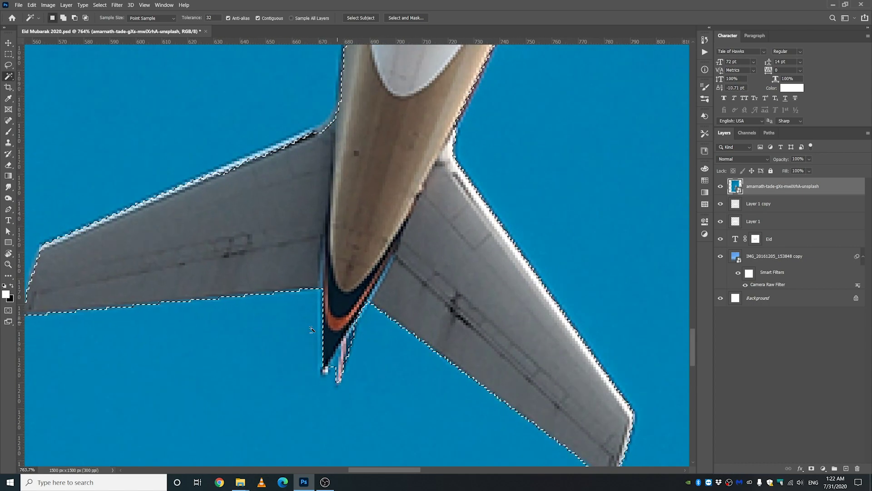
{"action": "scroll", "coordinate": [312, 329], "scroll_direction": "down", "scroll_amount": 7}
{"action": "left_click_drag", "start_coordinate": [469, 168], "coordinate": [438, 409]}
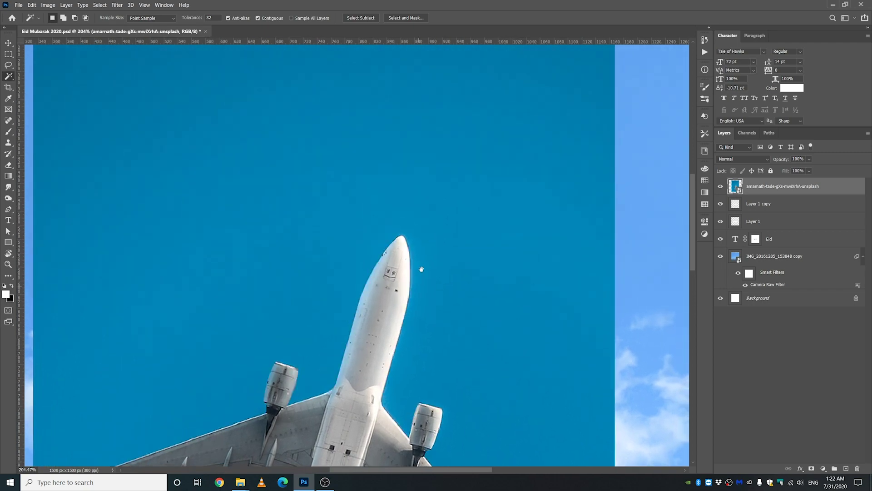
{"action": "left_click_drag", "start_coordinate": [421, 270], "coordinate": [470, 122]}
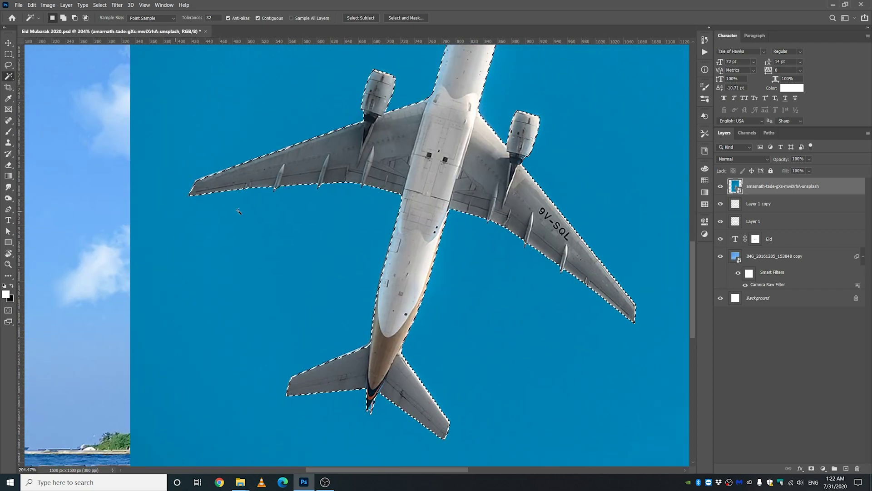
{"action": "scroll", "coordinate": [387, 389], "scroll_direction": "up", "scroll_amount": 7}
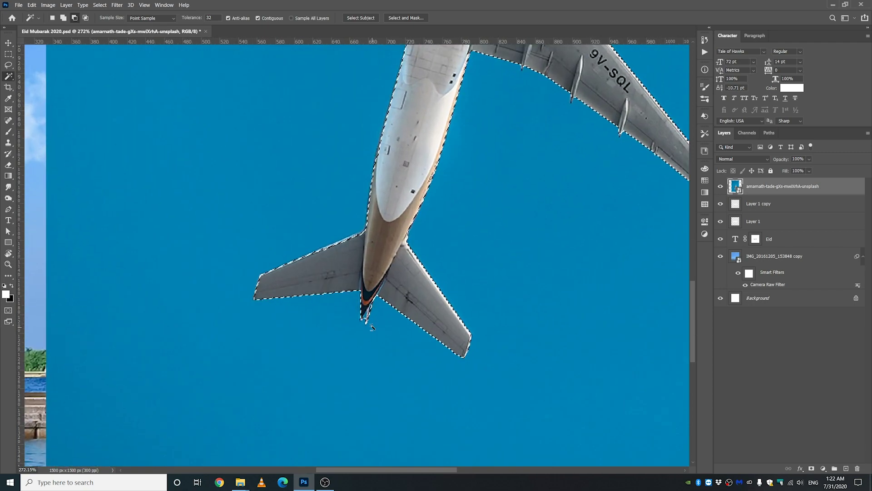
{"action": "scroll", "coordinate": [361, 330], "scroll_direction": "up", "scroll_amount": 1}
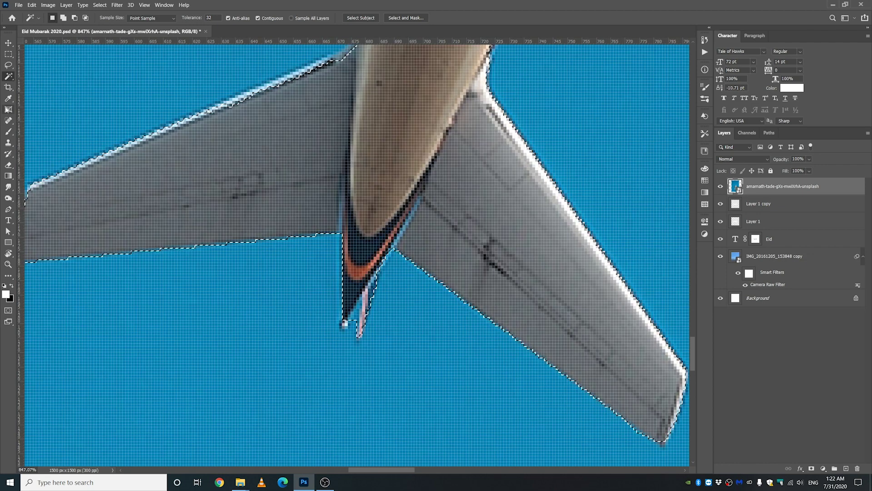
{"action": "key", "text": "l"}
{"action": "mouse_move", "coordinate": [392, 261]}
{"action": "left_mouse_down"}
{"action": "mouse_move", "coordinate": [347, 322]}
{"action": "mouse_move", "coordinate": [354, 354]}
{"action": "mouse_move", "coordinate": [383, 350]}
{"action": "mouse_move", "coordinate": [406, 282]}
{"action": "left_mouse_up"}
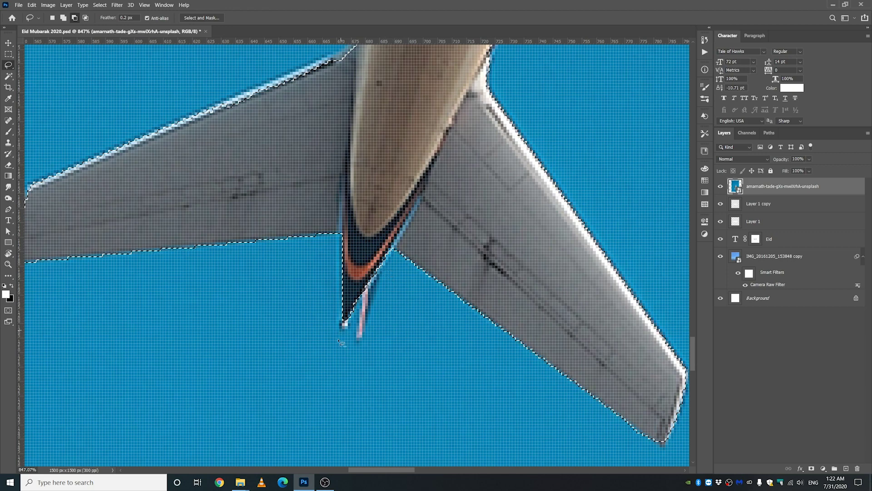
Step: Open the airplane selection in Select and Mask and preview it with the On Layers view
{"action": "scroll", "coordinate": [330, 195], "scroll_direction": "down", "scroll_amount": 3}
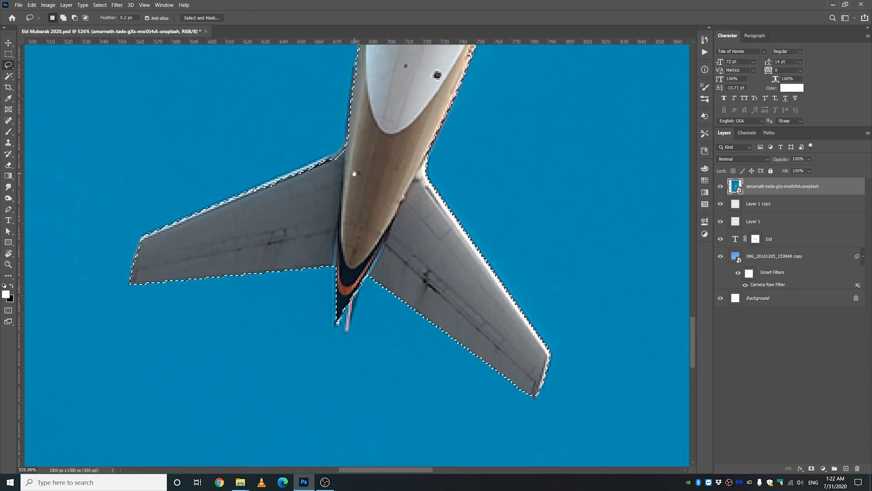
{"action": "scroll", "coordinate": [336, 188], "scroll_direction": "up", "scroll_amount": 3}
{"action": "scroll", "coordinate": [287, 308], "scroll_direction": "down", "scroll_amount": 2}
{"action": "scroll", "coordinate": [288, 307], "scroll_direction": "down", "scroll_amount": 3}
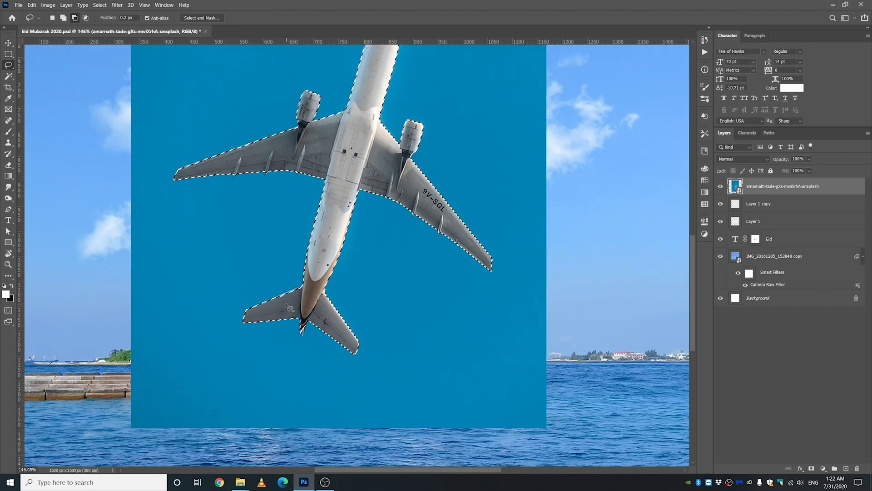
{"action": "scroll", "coordinate": [358, 190], "scroll_direction": "down", "scroll_amount": 2}
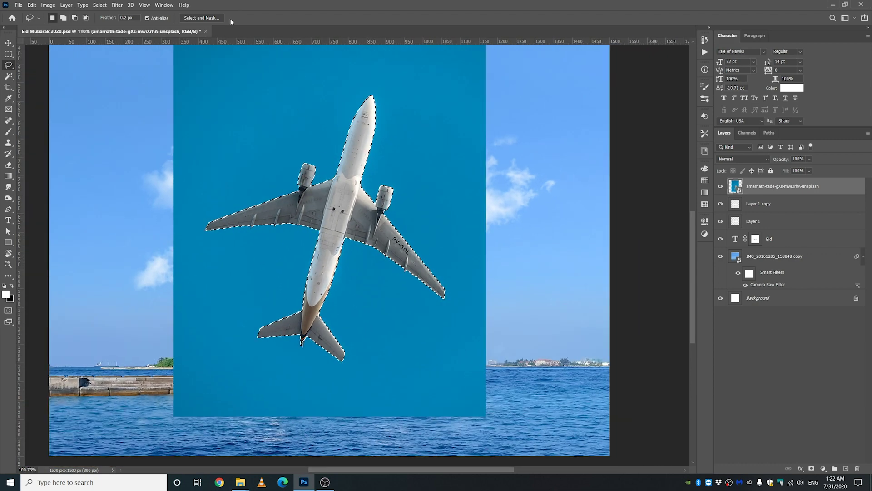
{"action": "left_click", "coordinate": [201, 18]}
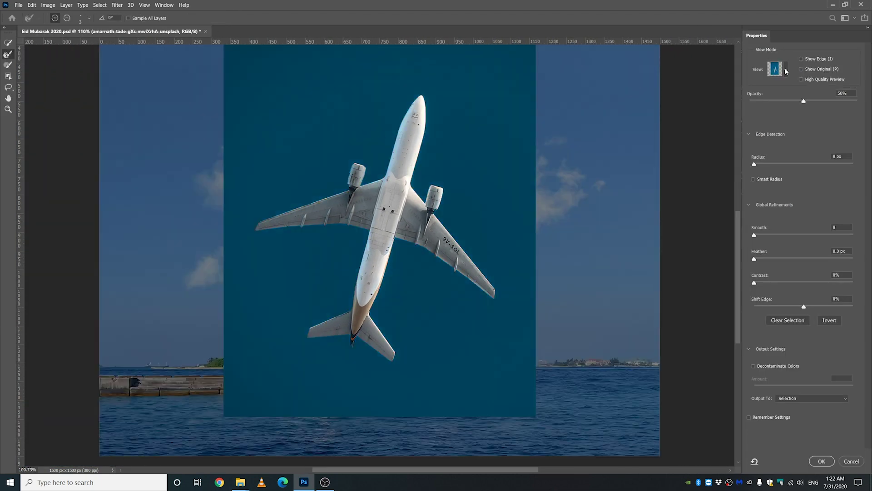
{"action": "left_click", "coordinate": [786, 70]}
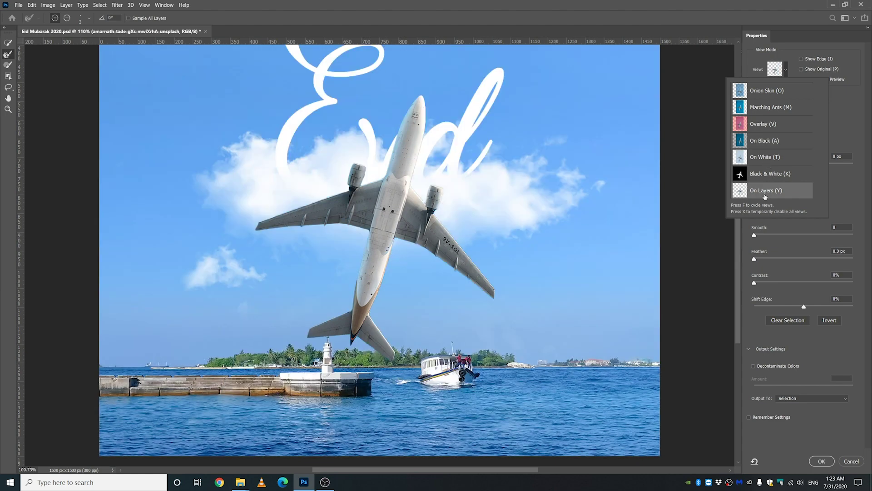
{"action": "left_click", "coordinate": [766, 192]}
Step: Slightly refine the selection's smoothness, feather and inward edge shift, and apply it as a layer mask on the airplane photo
{"action": "left_click", "coordinate": [755, 260]}
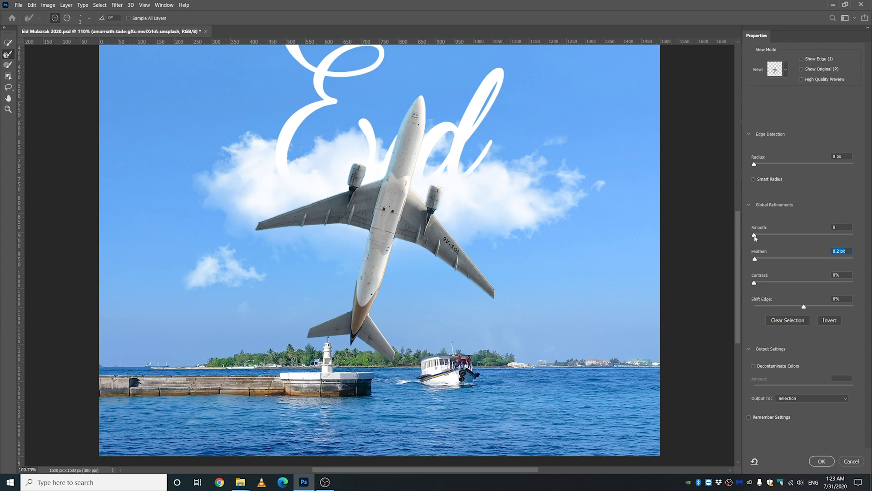
{"action": "left_click_drag", "start_coordinate": [758, 236], "coordinate": [757, 235]}
{"action": "left_click", "coordinate": [754, 260]}
{"action": "left_click_drag", "start_coordinate": [802, 309], "coordinate": [795, 309]}
{"action": "left_click", "coordinate": [821, 461]}
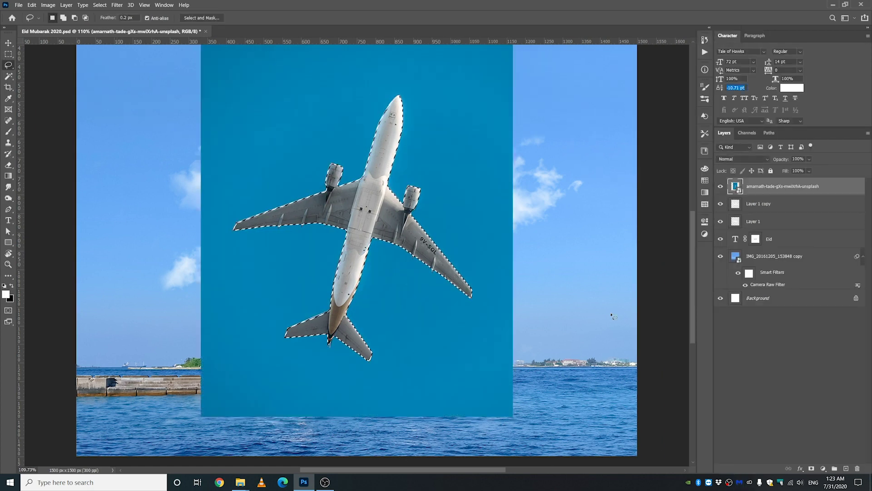
{"action": "left_click", "coordinate": [811, 469]}
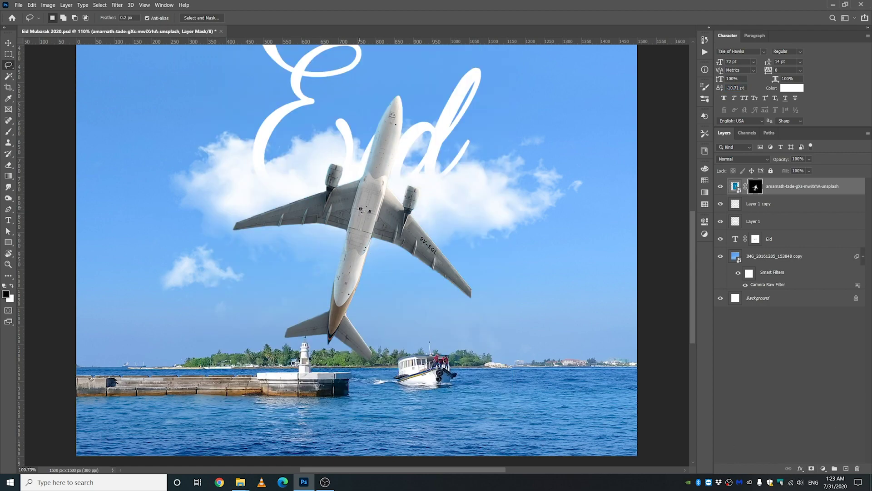
Step: Lasso the missing area where the airplane's left tailplane meets the fuselage, fill it white on the mask and deselect
{"action": "scroll", "coordinate": [313, 314], "scroll_direction": "up", "scroll_amount": 5}
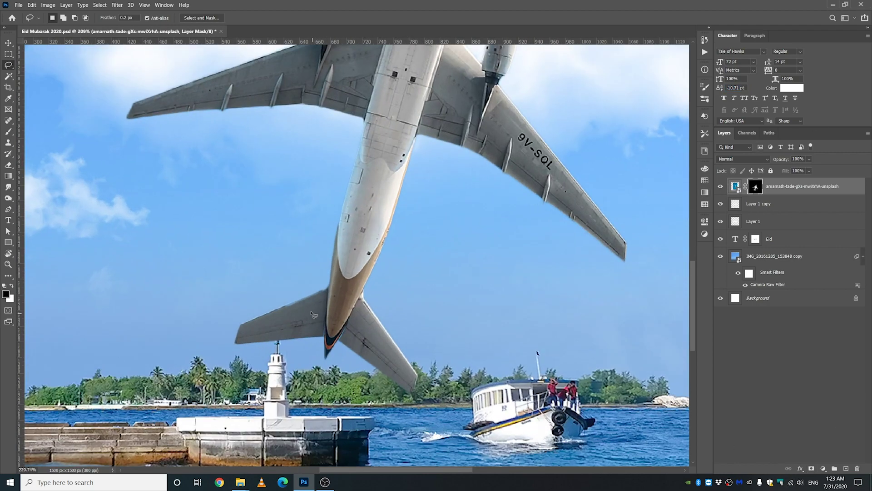
{"action": "scroll", "coordinate": [313, 314], "scroll_direction": "up", "scroll_amount": 8}
{"action": "scroll", "coordinate": [191, 341], "scroll_direction": "up", "scroll_amount": 1}
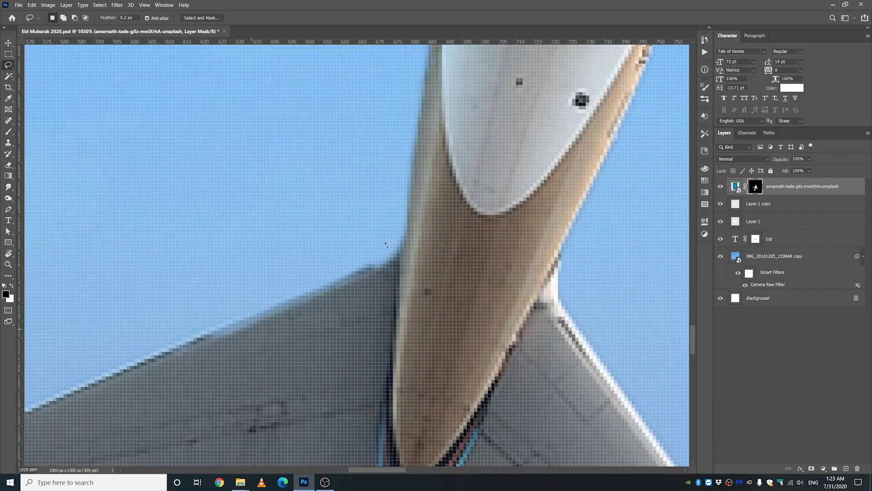
{"action": "mouse_move", "coordinate": [414, 182]}
{"action": "left_mouse_down"}
{"action": "mouse_move", "coordinate": [396, 232]}
{"action": "mouse_move", "coordinate": [373, 261]}
{"action": "mouse_move", "coordinate": [183, 353]}
{"action": "mouse_move", "coordinate": [312, 378]}
{"action": "mouse_move", "coordinate": [453, 285]}
{"action": "mouse_move", "coordinate": [492, 158]}
{"action": "mouse_move", "coordinate": [483, 142]}
{"action": "left_mouse_up"}
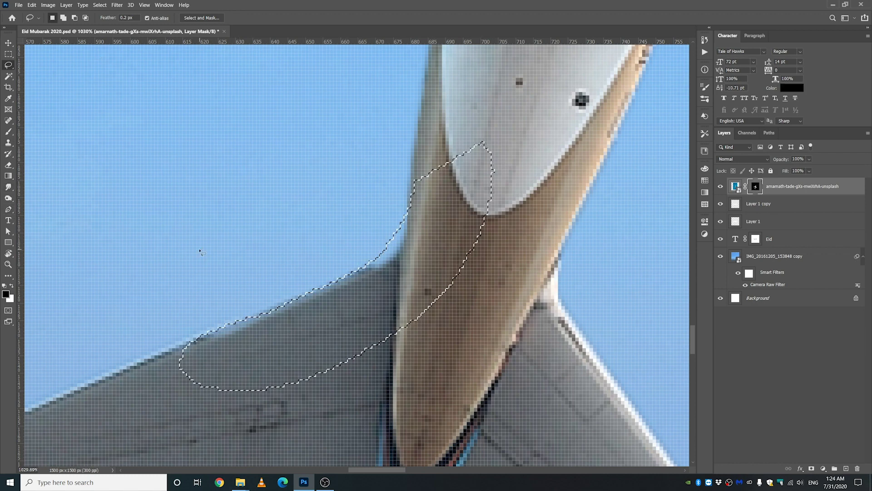
{"action": "key", "text": "ctrl+BackSpace"}
{"action": "key", "text": "ctrl+d"}
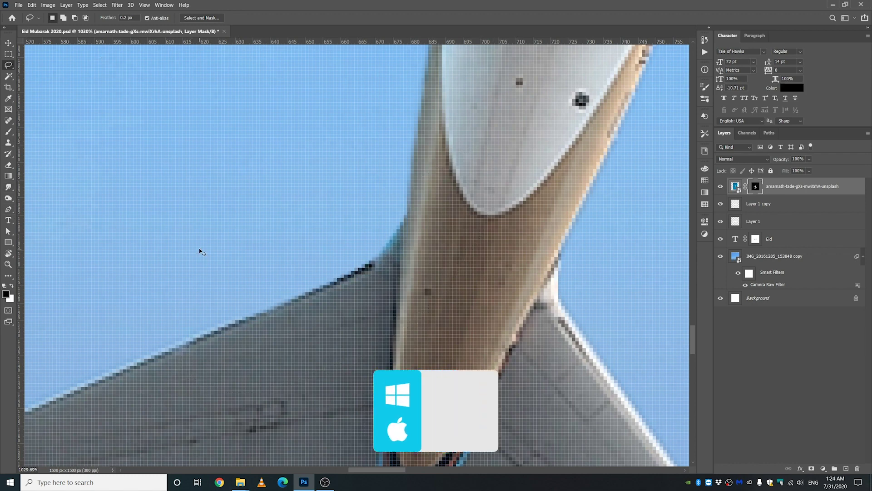
Step: Rotate the airplane to about -37.59°, scale it to 16.85% and place its tail on the upper starting tip of the letter E
{"action": "scroll", "coordinate": [378, 259], "scroll_direction": "down", "scroll_amount": 10}
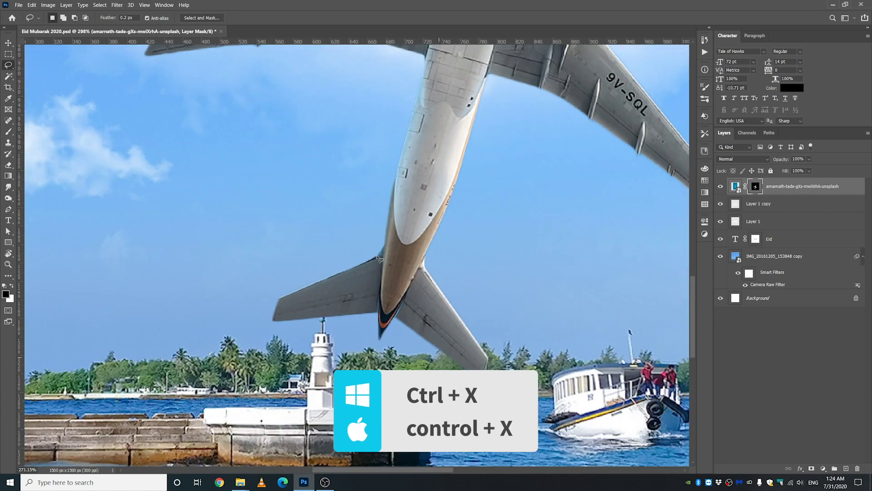
{"action": "scroll", "coordinate": [378, 259], "scroll_direction": "down", "scroll_amount": 8}
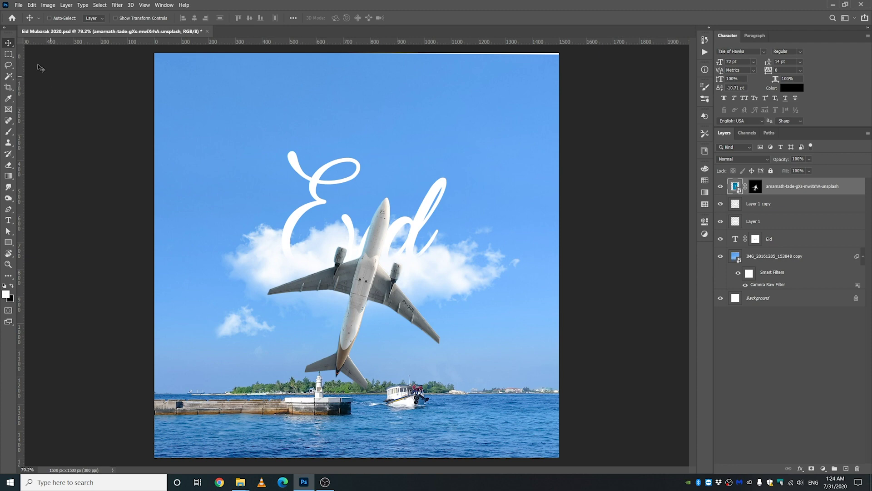
{"action": "key", "text": "ctrl"}
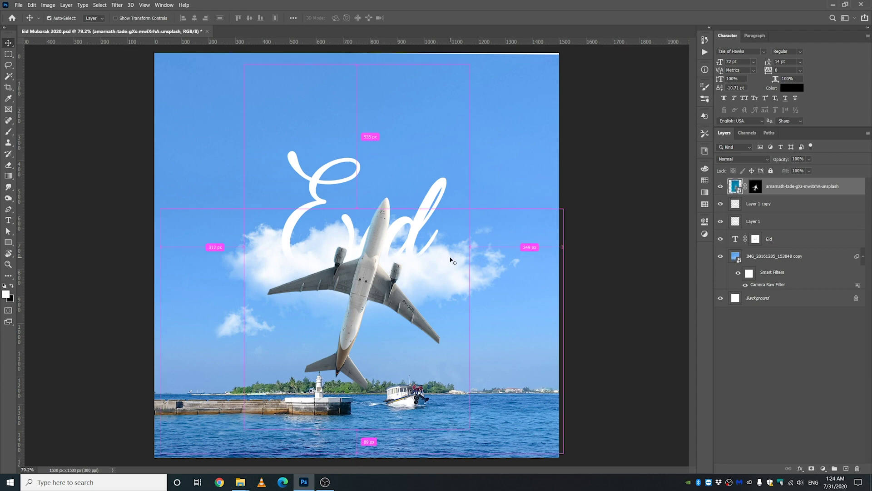
{"action": "key", "text": "ctrl+t"}
{"action": "left_click_drag", "start_coordinate": [499, 207], "coordinate": [430, 145]}
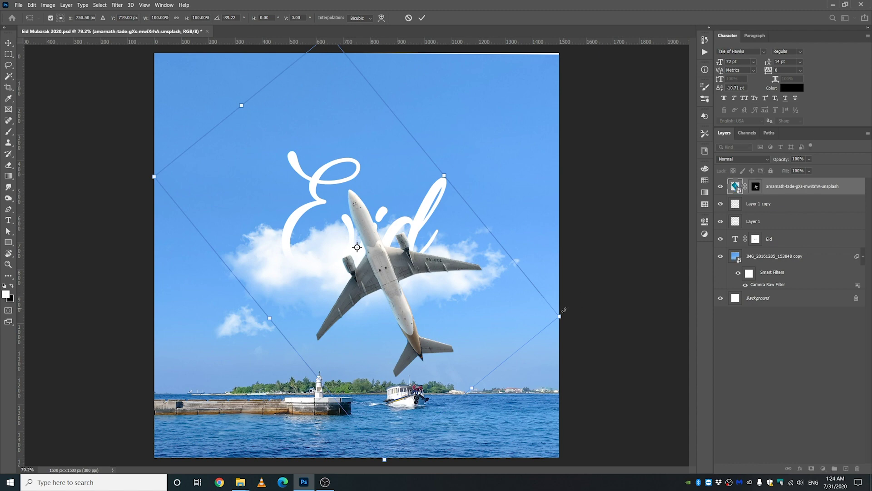
{"action": "left_click_drag", "start_coordinate": [562, 318], "coordinate": [296, 154]}
{"action": "mouse_move", "coordinate": [295, 154]}
{"action": "left_mouse_down"}
{"action": "mouse_move", "coordinate": [291, 180]}
{"action": "mouse_move", "coordinate": [291, 162]}
{"action": "left_mouse_up"}
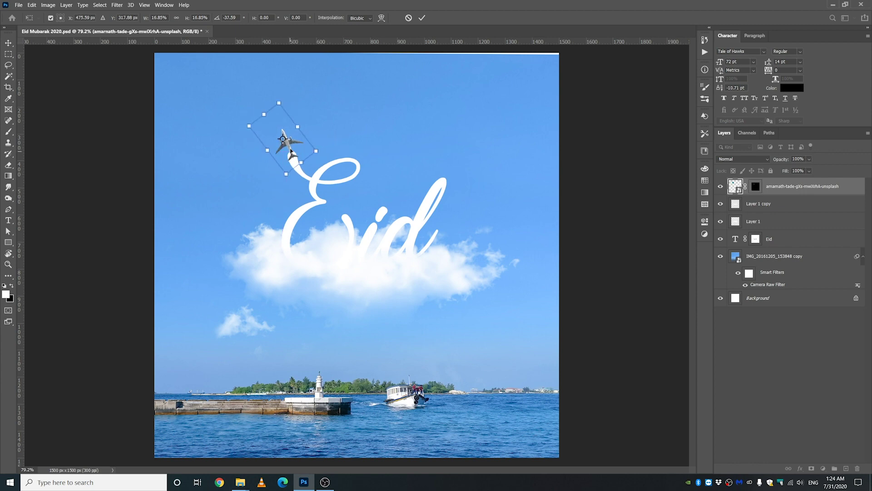
{"action": "scroll", "coordinate": [291, 147], "scroll_direction": "up", "scroll_amount": 14}
{"action": "scroll", "coordinate": [296, 173], "scroll_direction": "up", "scroll_amount": 1}
{"action": "left_click_drag", "start_coordinate": [295, 193], "coordinate": [296, 195]}
{"action": "key", "text": "Return"}
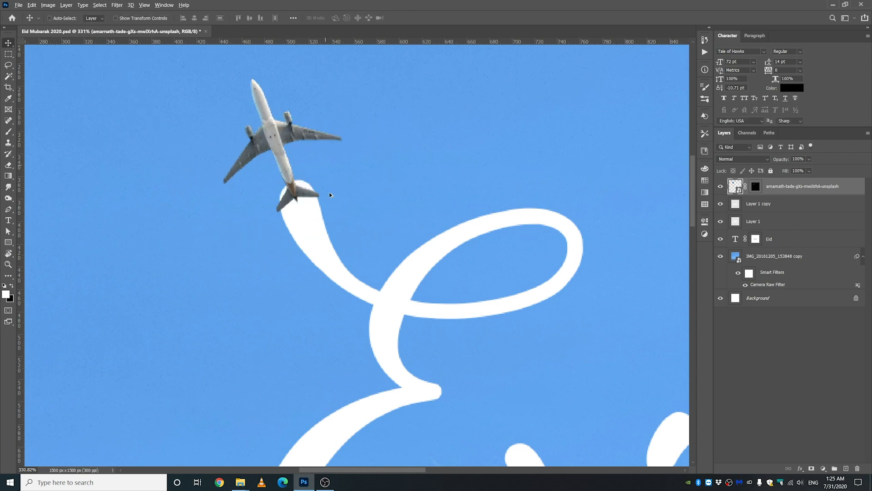
Step: Apply the Camera Raw Filter to the airplane with Exposure +0.75, Contrast +51, Highlights -24, Shadows +55, Whites +43 and Blacks +37
{"action": "scroll", "coordinate": [330, 195], "scroll_direction": "down", "scroll_amount": 8}
{"action": "scroll", "coordinate": [326, 185], "scroll_direction": "up", "scroll_amount": 6}
{"action": "scroll", "coordinate": [318, 193], "scroll_direction": "down", "scroll_amount": 8}
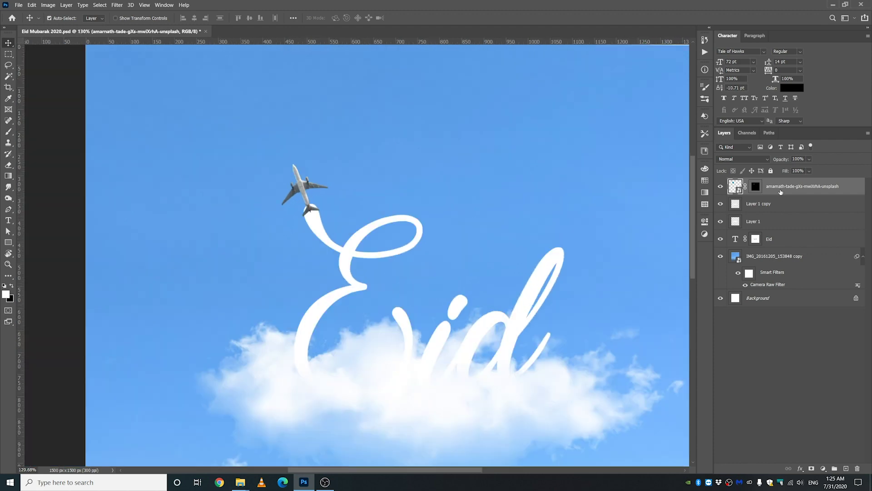
{"action": "left_click", "coordinate": [120, 5]}
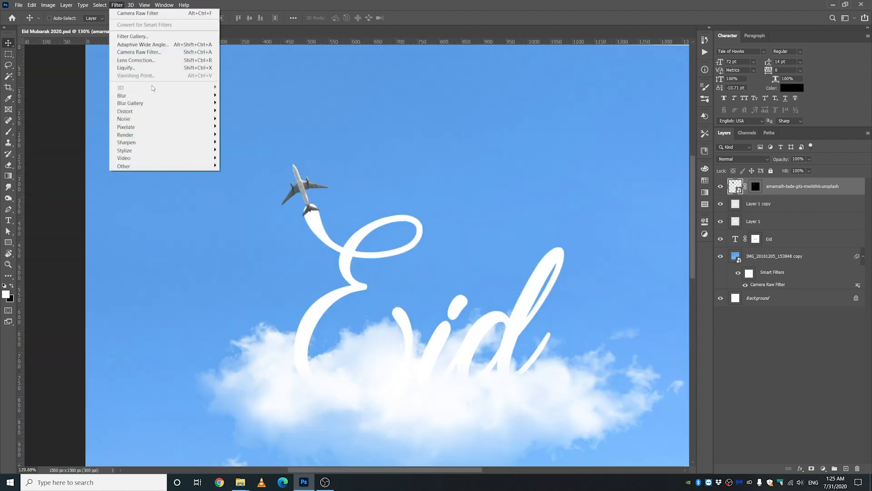
{"action": "left_click", "coordinate": [143, 61]}
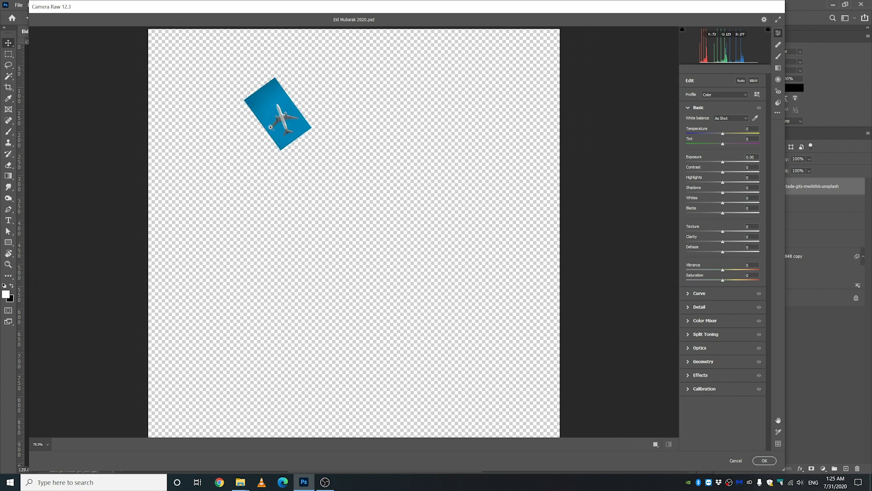
{"action": "left_click", "coordinate": [270, 127]}
{"action": "left_click", "coordinate": [40, 444]}
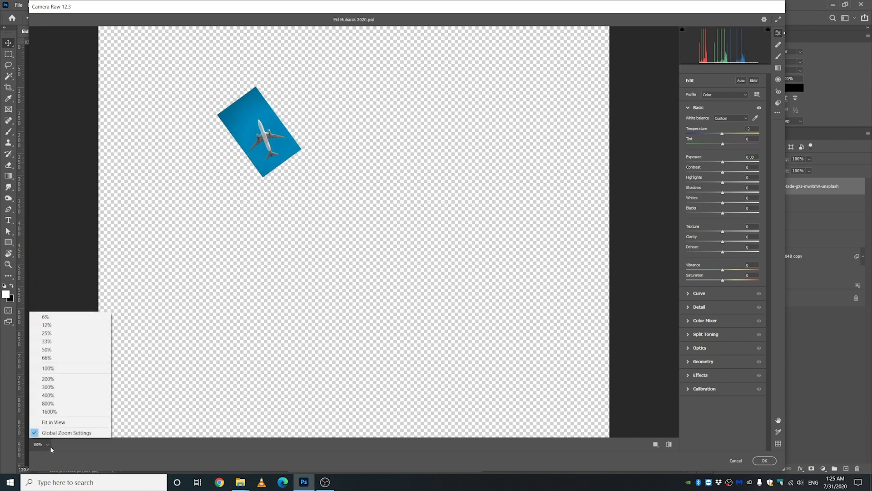
{"action": "left_click", "coordinate": [48, 379]}
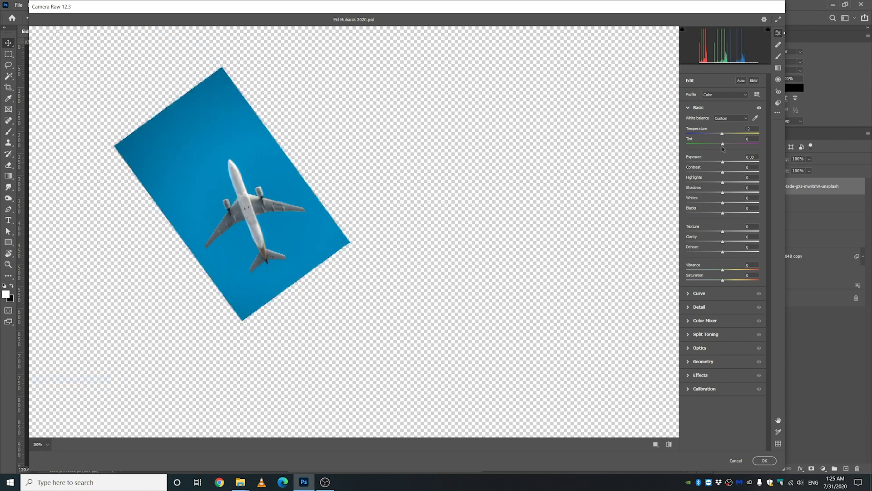
{"action": "left_click_drag", "start_coordinate": [723, 164], "coordinate": [736, 212]}
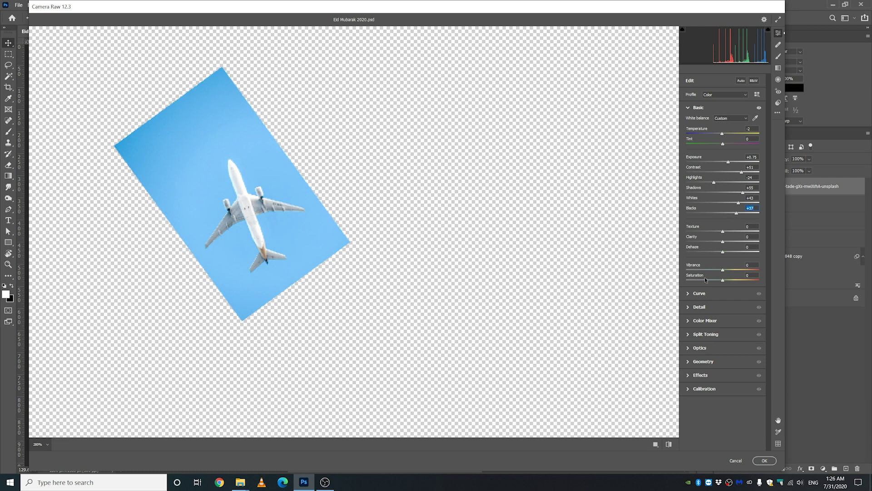
{"action": "left_click", "coordinate": [764, 460]}
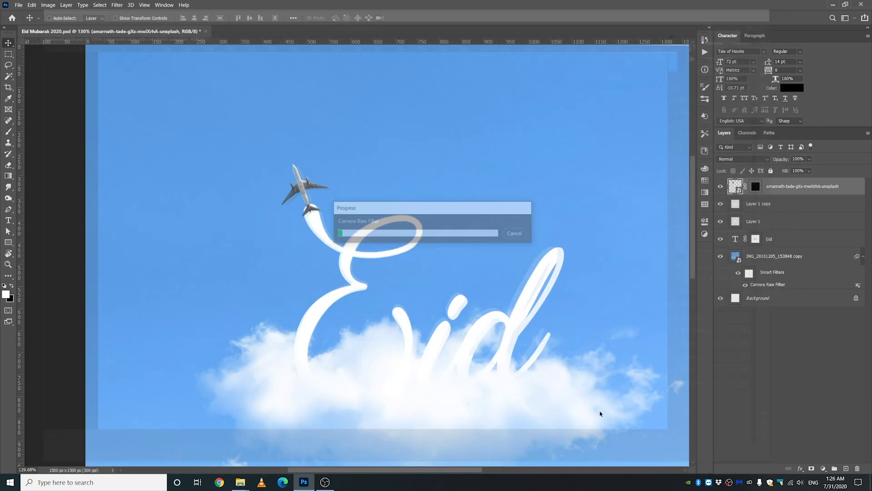
Step: Reopen the airplane layer's Camera Raw smart filter and lower its Exposure
{"action": "key", "text": "ctrl+0"}
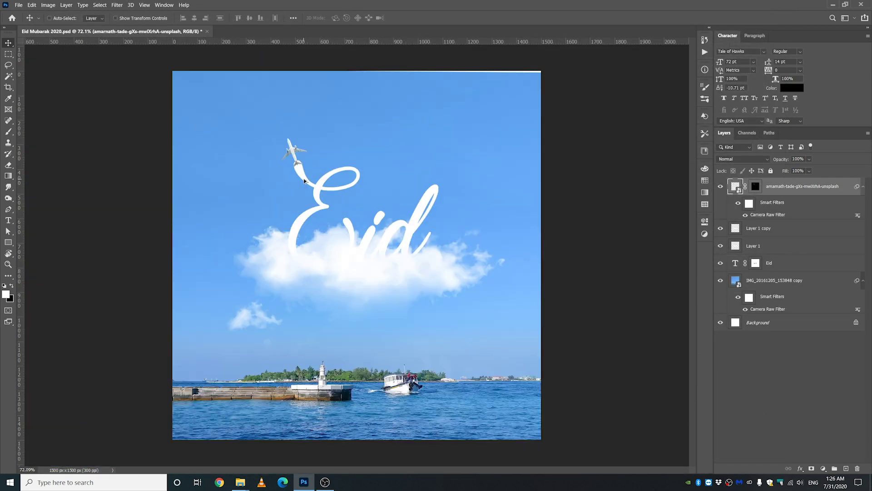
{"action": "double_click", "coordinate": [761, 215]}
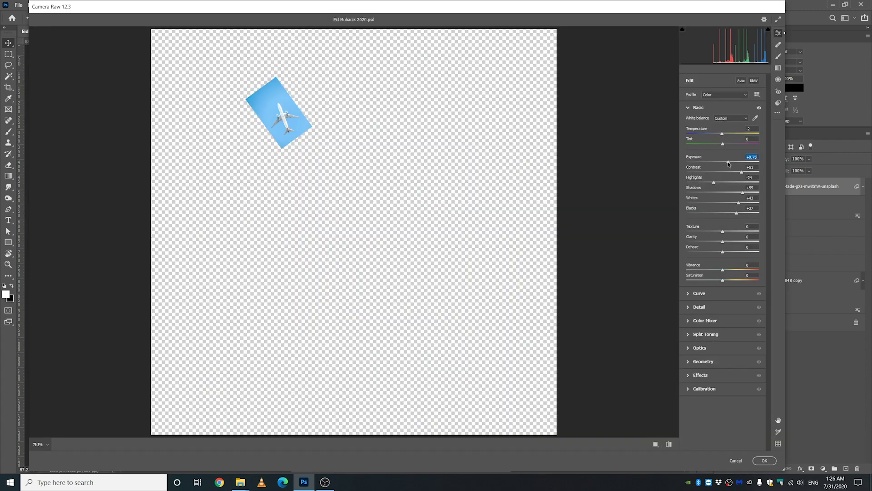
{"action": "left_click_drag", "start_coordinate": [724, 162], "coordinate": [725, 164]}
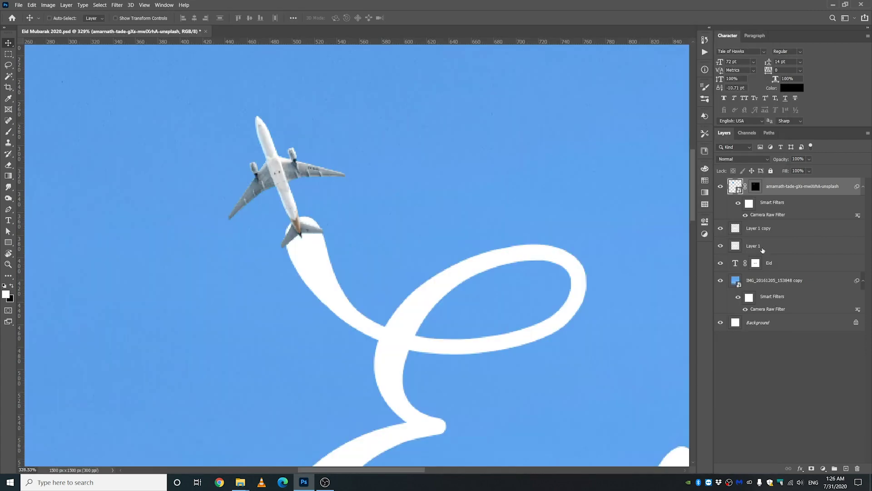
Step: On the Eid layer mask, paint out the letter E's rounded tip around the airplane's tail with a hard 19 px black brush
{"action": "left_click", "coordinate": [756, 263]}
{"action": "scroll", "coordinate": [309, 235], "scroll_direction": "up", "scroll_amount": 3}
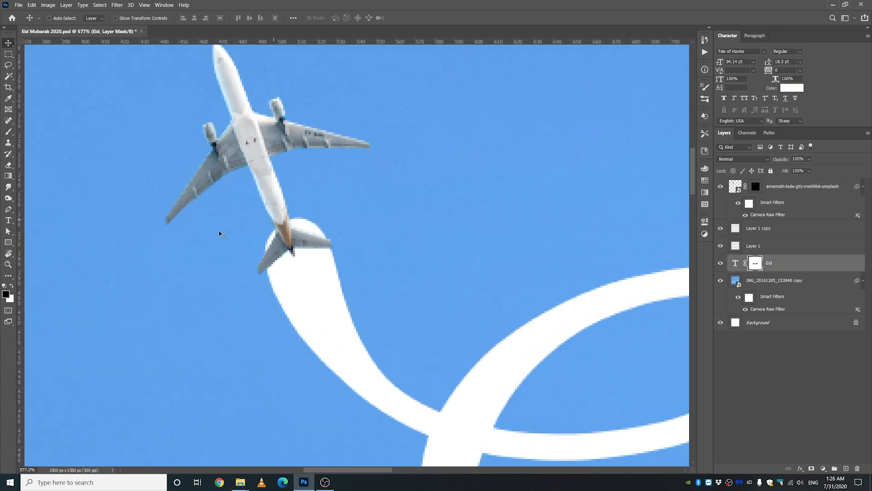
{"action": "left_click", "coordinate": [9, 132]}
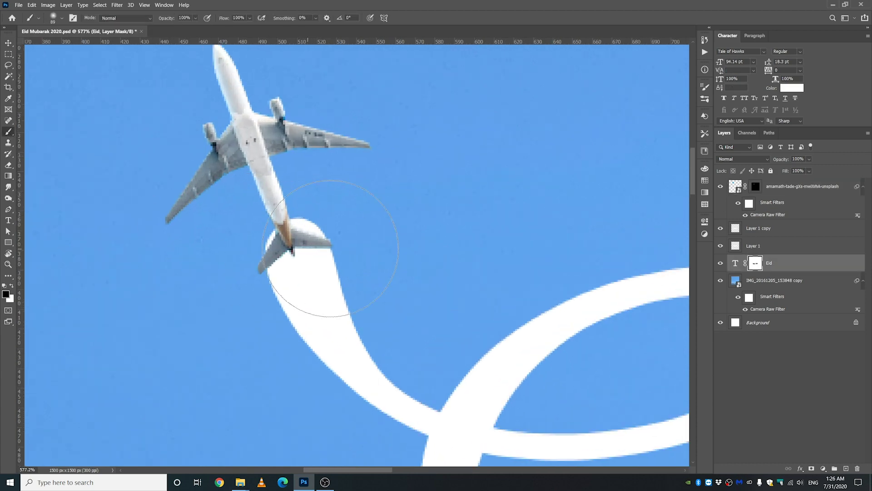
{"action": "left_click_drag", "start_coordinate": [333, 236], "coordinate": [247, 236]}
{"action": "left_click_drag", "start_coordinate": [343, 191], "coordinate": [348, 261]}
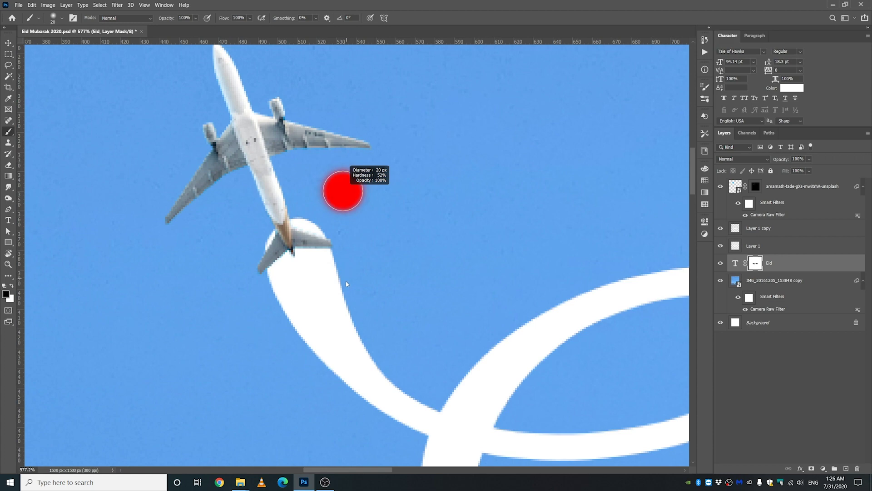
{"action": "mouse_move", "coordinate": [345, 295]}
{"action": "left_mouse_down"}
{"action": "mouse_move", "coordinate": [332, 261]}
{"action": "mouse_move", "coordinate": [331, 316]}
{"action": "mouse_move", "coordinate": [326, 177]}
{"action": "left_mouse_up"}
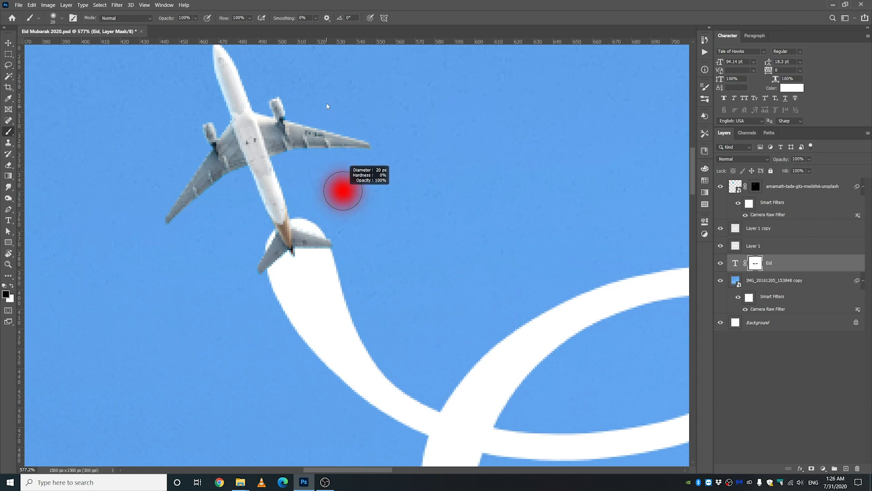
{"action": "mouse_move", "coordinate": [327, 112]}
{"action": "left_mouse_down"}
{"action": "mouse_move", "coordinate": [309, 252]}
{"action": "mouse_move", "coordinate": [314, 219]}
{"action": "mouse_move", "coordinate": [300, 211]}
{"action": "mouse_move", "coordinate": [315, 220]}
{"action": "left_mouse_up"}
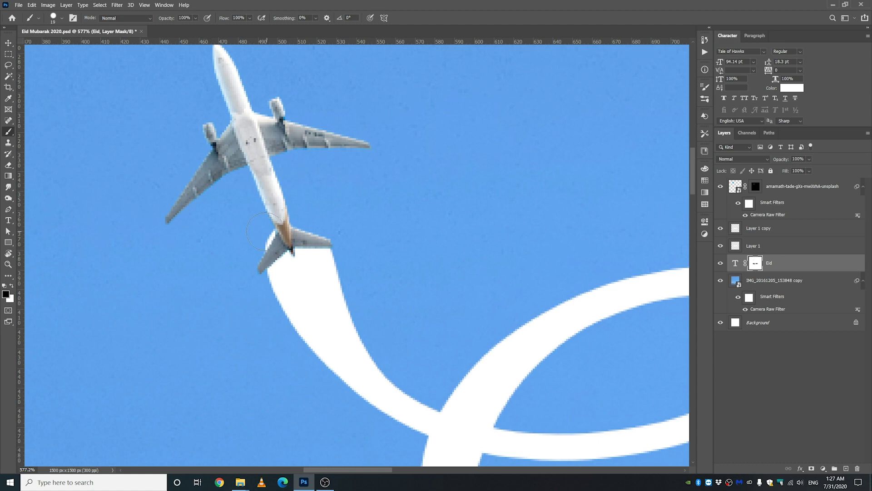
{"action": "left_click_drag", "start_coordinate": [265, 231], "coordinate": [255, 237]}
{"action": "key", "text": "ctrl+0"}
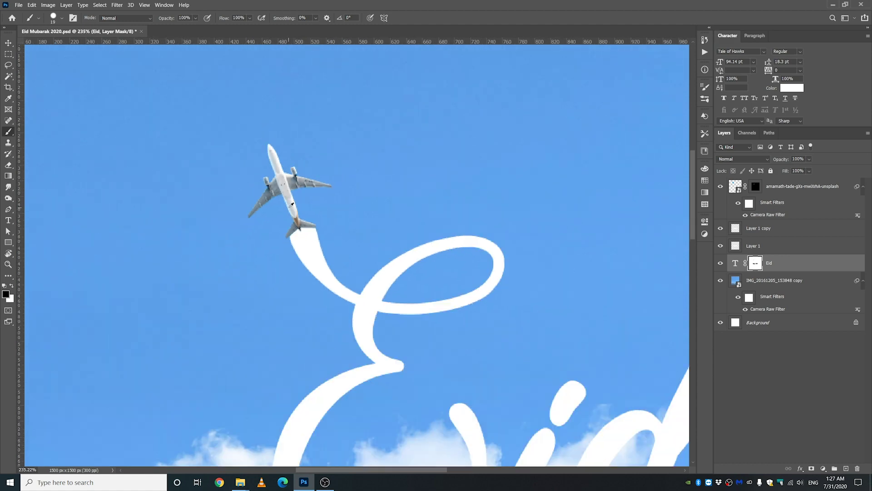
{"action": "scroll", "coordinate": [329, 206], "scroll_direction": "up", "scroll_amount": 1}
{"action": "scroll", "coordinate": [329, 206], "scroll_direction": "down", "scroll_amount": 2}
Step: Transform the sea photo layer, extending its upper edge slightly upward to cover the white sliver along the canvas's upper border
{"action": "key", "text": "v"}
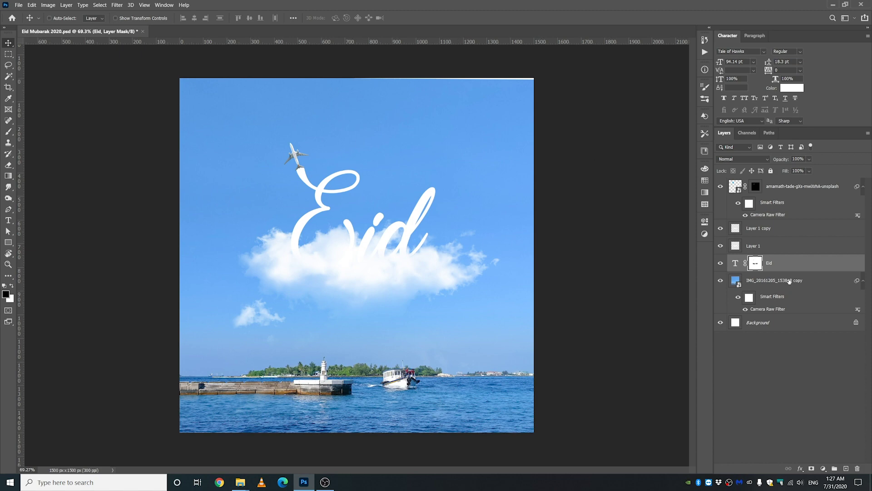
{"action": "left_click", "coordinate": [789, 281]}
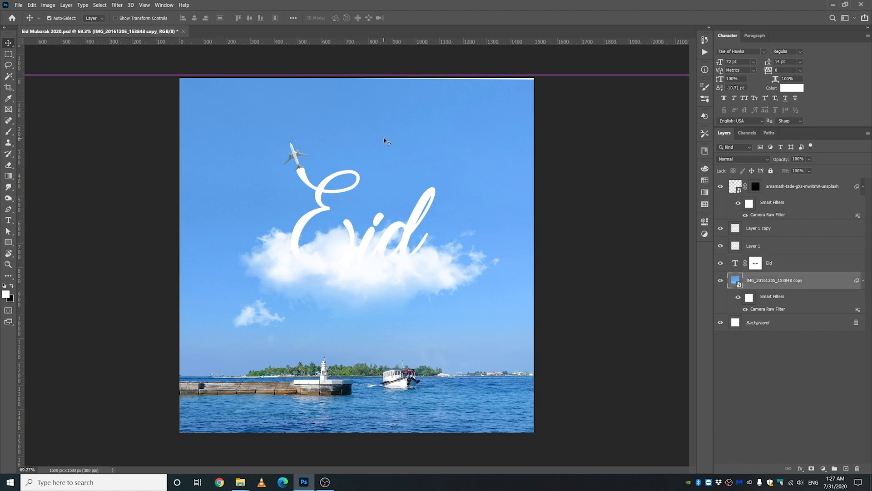
{"action": "key", "text": "ctrl+t"}
{"action": "left_click", "coordinate": [462, 194]}
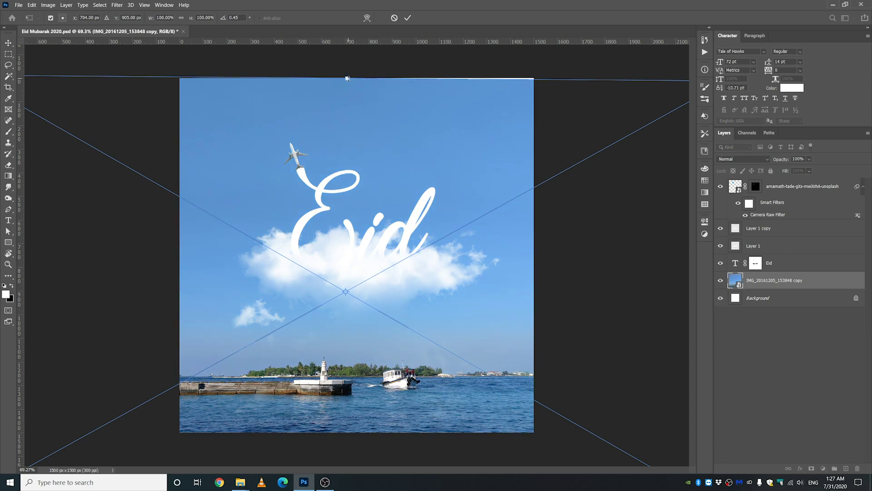
{"action": "left_click_drag", "start_coordinate": [348, 78], "coordinate": [346, 74]}
{"action": "key", "text": "Return"}
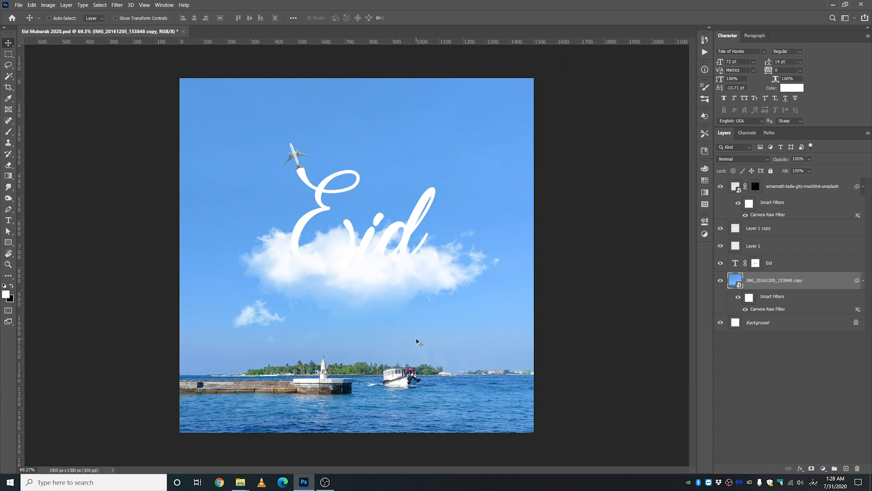
Step: Open the sea photo's smart object, scale its masked copy layer to 82.75% from a low reference point and move it slightly up
{"action": "double_click", "coordinate": [740, 285]}
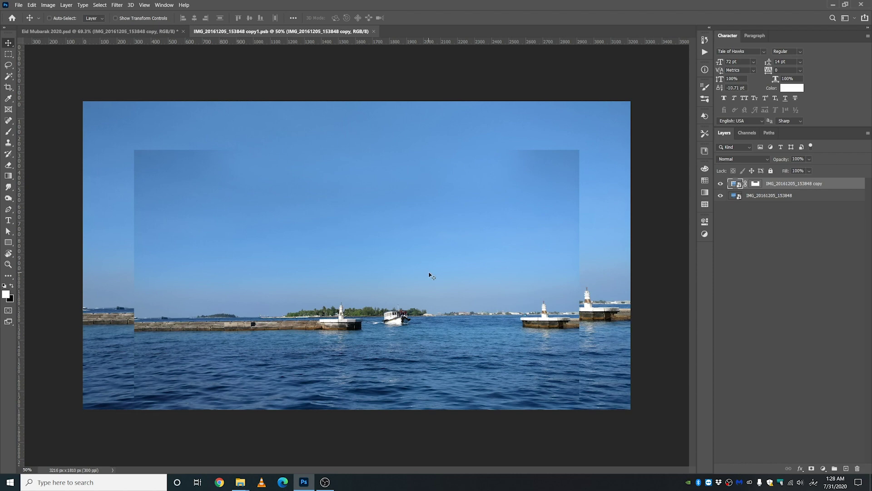
{"action": "key", "text": "ctrl+t"}
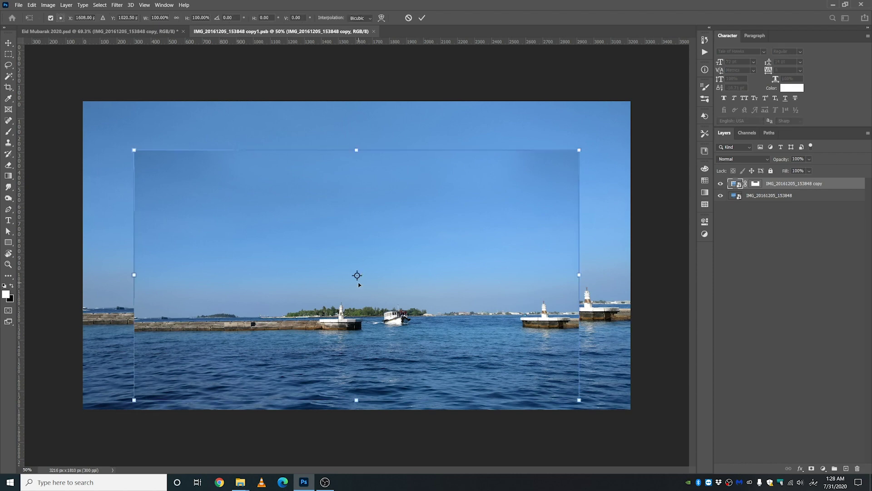
{"action": "left_click_drag", "start_coordinate": [357, 275], "coordinate": [358, 335]}
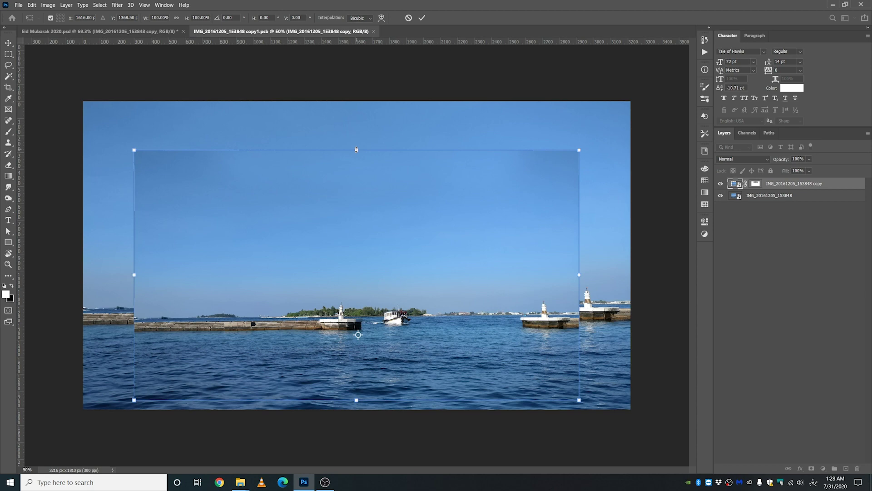
{"action": "left_click_drag", "start_coordinate": [356, 149], "coordinate": [359, 193]}
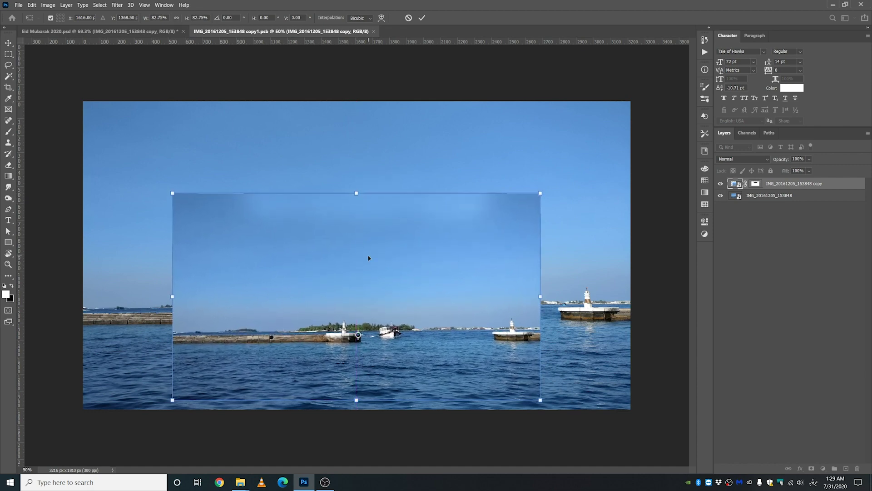
{"action": "left_click_drag", "start_coordinate": [370, 278], "coordinate": [372, 271]}
{"action": "key", "text": "Return"}
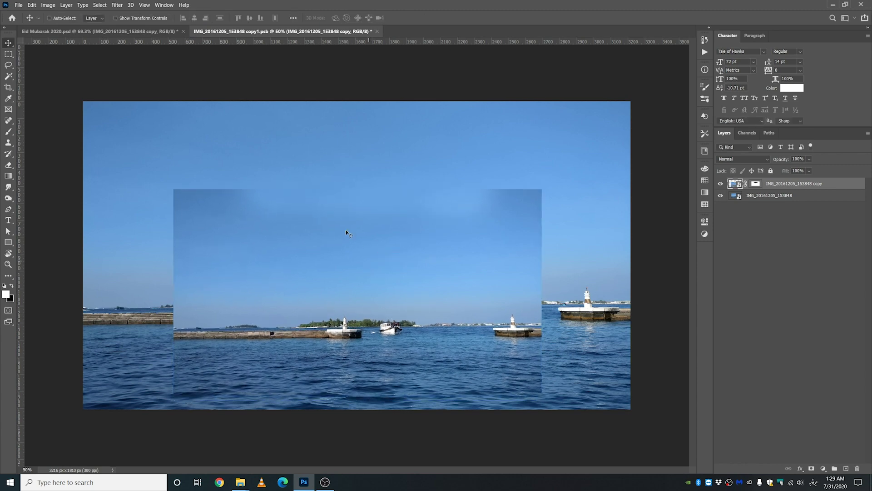
Step: Save the smart object and check the updated sea photo in the Eid Mubarak 2020.psd document
{"action": "left_click", "coordinate": [19, 5]}
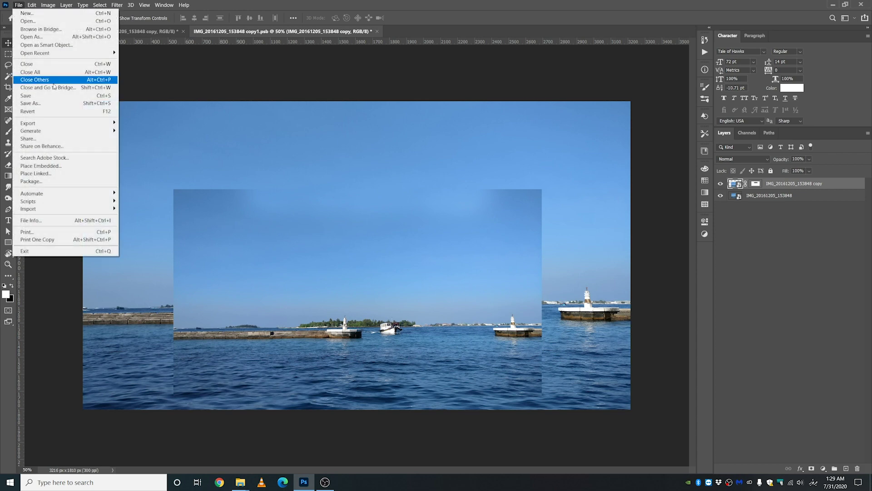
{"action": "left_click", "coordinate": [28, 96]}
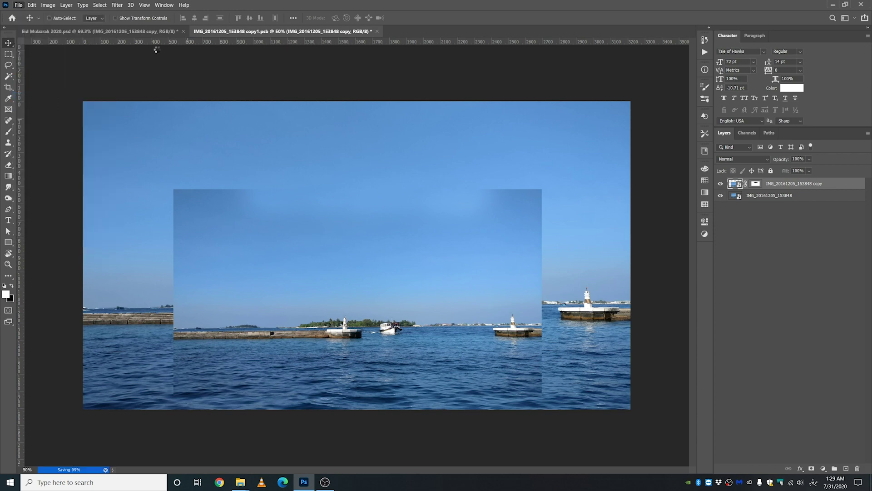
{"action": "left_click", "coordinate": [133, 30]}
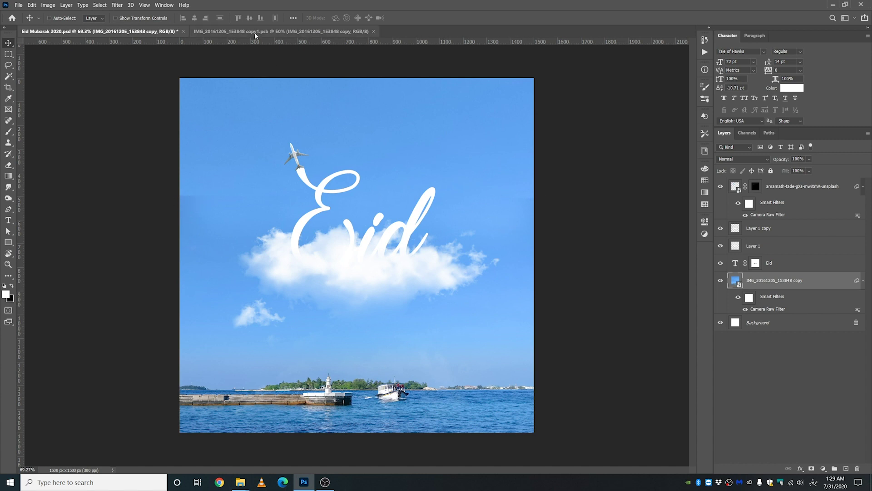
Step: Back in the smart object, paint black on the copy layer's mask with a soft 615 px brush to blend its upper sky edges
{"action": "left_click", "coordinate": [258, 31]}
{"action": "left_click", "coordinate": [757, 184]}
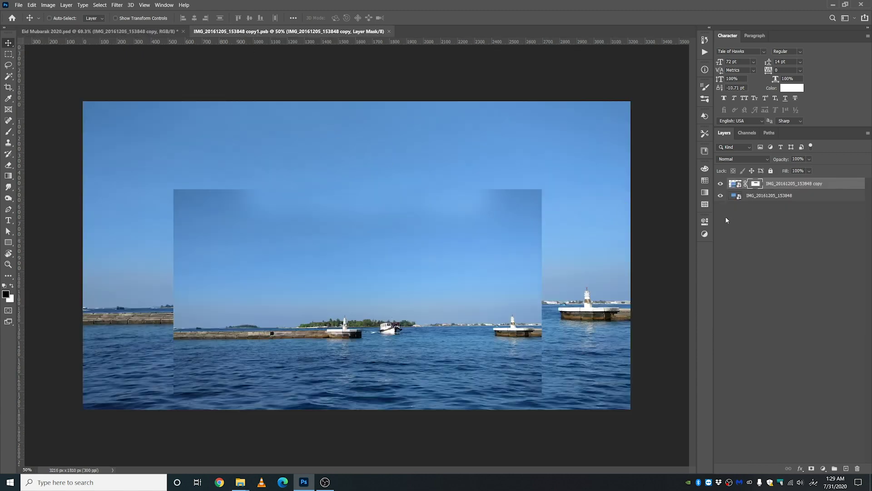
{"action": "left_click", "coordinate": [8, 132]}
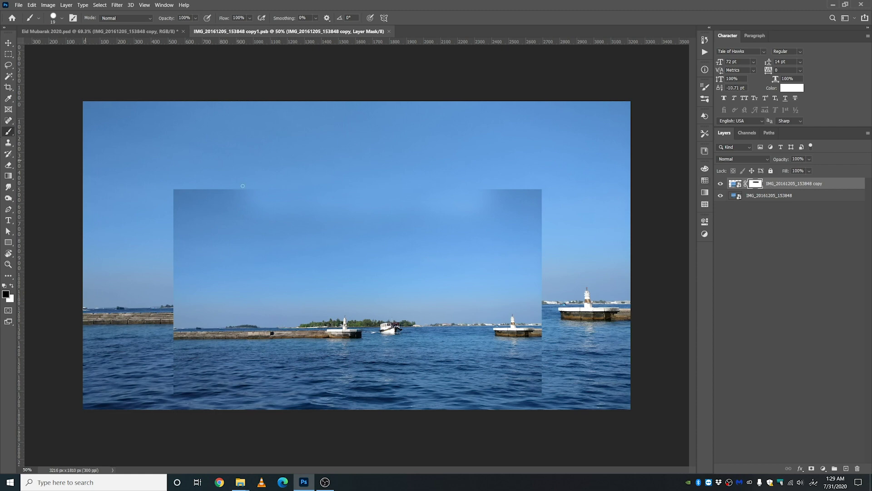
{"action": "mouse_move", "coordinate": [220, 184]}
{"action": "left_mouse_down"}
{"action": "mouse_move", "coordinate": [275, 184]}
{"action": "mouse_move", "coordinate": [249, 170]}
{"action": "mouse_move", "coordinate": [246, 195]}
{"action": "mouse_move", "coordinate": [241, 105]}
{"action": "mouse_move", "coordinate": [261, 174]}
{"action": "mouse_move", "coordinate": [195, 173]}
{"action": "mouse_move", "coordinate": [220, 171]}
{"action": "left_mouse_up"}
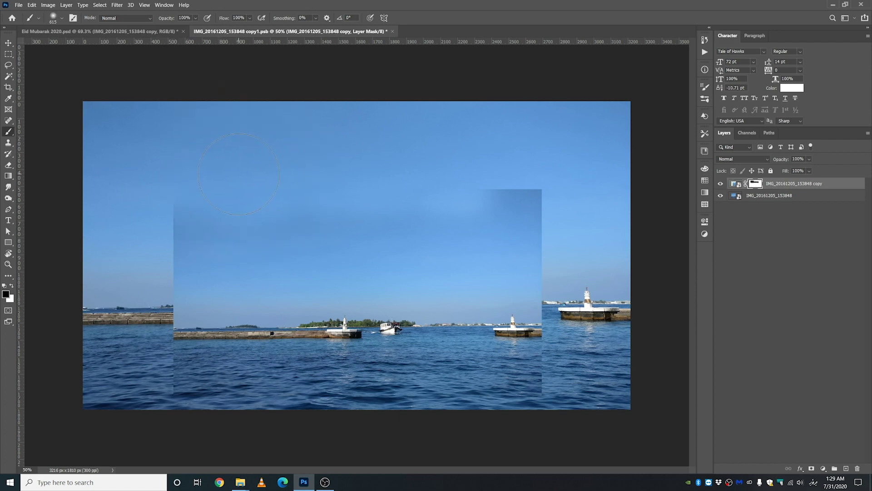
{"action": "mouse_move", "coordinate": [440, 181]}
{"action": "left_mouse_down"}
{"action": "mouse_move", "coordinate": [531, 177]}
{"action": "mouse_move", "coordinate": [561, 219]}
{"action": "left_mouse_up"}
{"action": "mouse_move", "coordinate": [442, 227]}
{"action": "left_mouse_down"}
{"action": "mouse_move", "coordinate": [286, 225]}
{"action": "mouse_move", "coordinate": [181, 207]}
{"action": "left_mouse_up"}
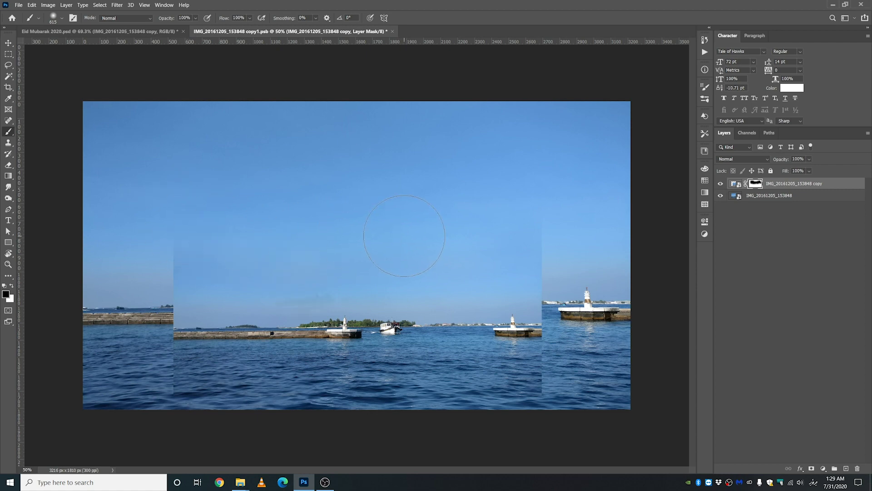
Step: Paint white on the copy layer's mask above the pier lighthouse to cover the faint ghost of the island and lighthouse
{"action": "scroll", "coordinate": [342, 302], "scroll_direction": "up", "scroll_amount": 3}
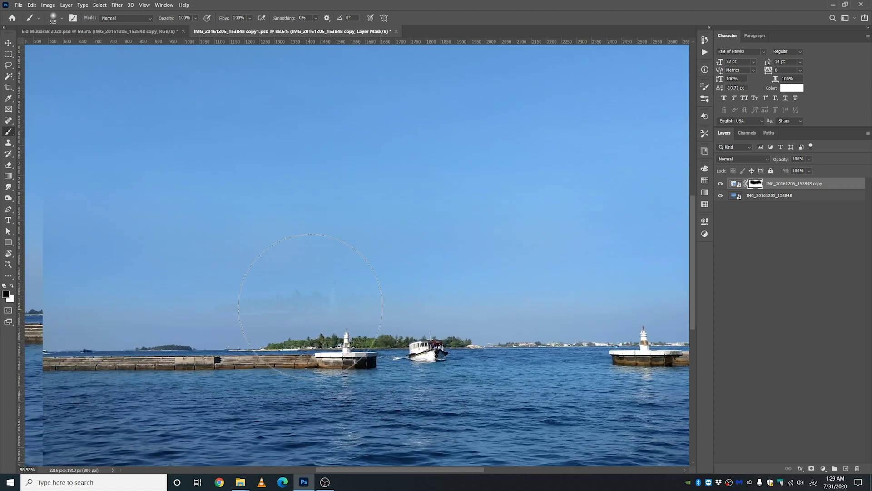
{"action": "scroll", "coordinate": [345, 227], "scroll_direction": "down", "scroll_amount": 2}
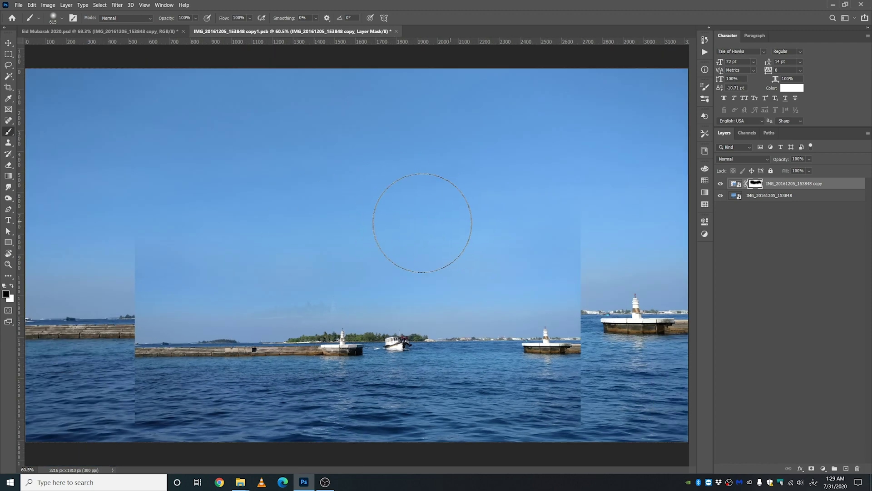
{"action": "scroll", "coordinate": [334, 325], "scroll_direction": "up", "scroll_amount": 3}
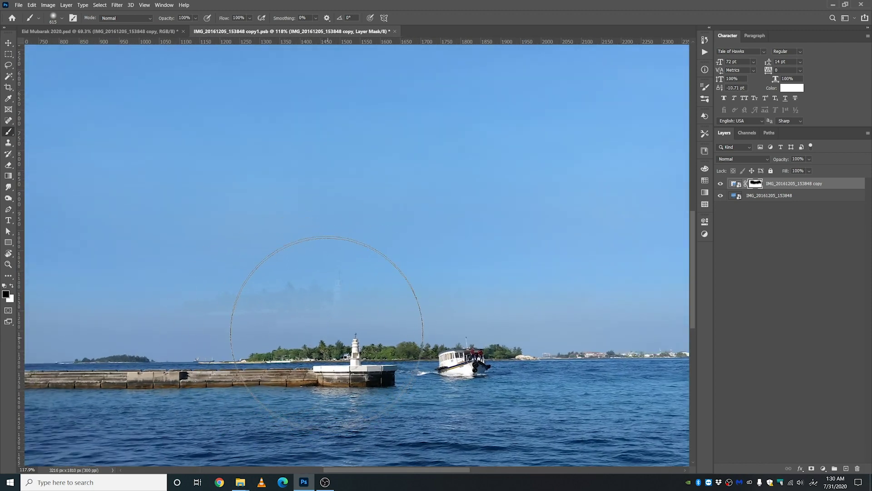
{"action": "scroll", "coordinate": [327, 332], "scroll_direction": "down", "scroll_amount": 1}
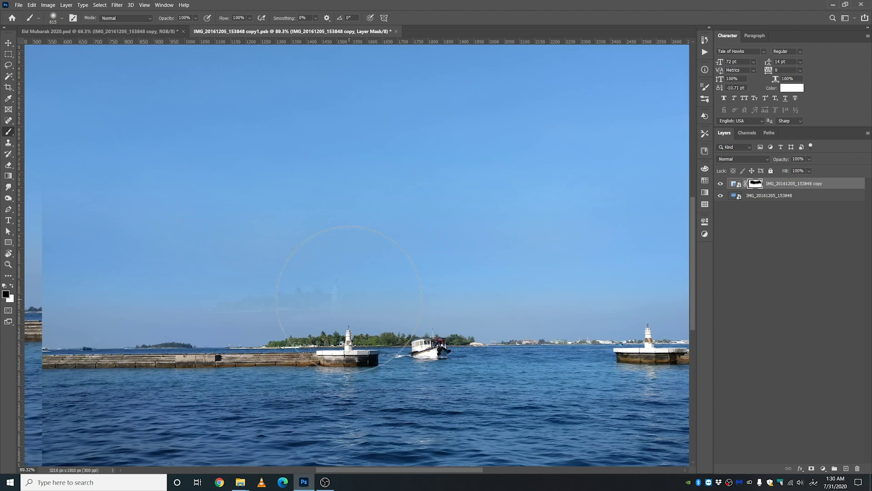
{"action": "left_click", "coordinate": [13, 288]}
{"action": "scroll", "coordinate": [330, 315], "scroll_direction": "down", "scroll_amount": 3}
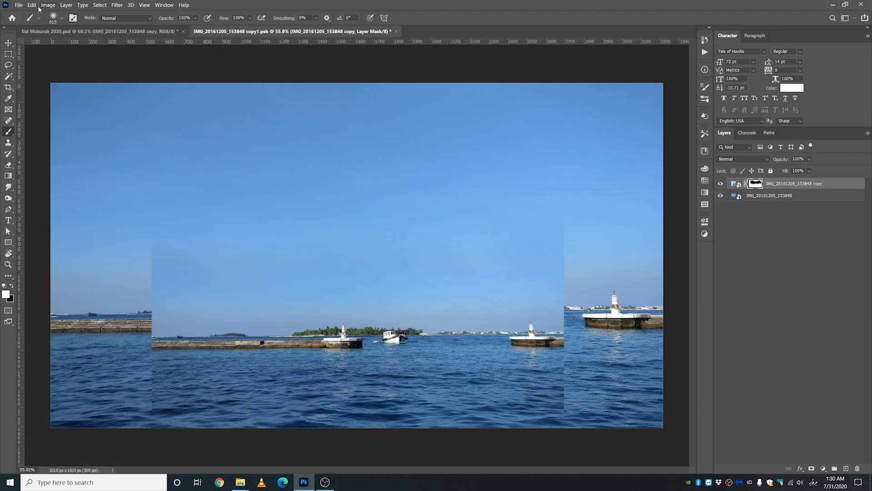
Step: Save and close the photo smart object, and check the sea photo layer in the main document by hiding and showing it
{"action": "left_click", "coordinate": [19, 5]}
{"action": "left_click", "coordinate": [27, 95]}
{"action": "left_click", "coordinate": [393, 32]}
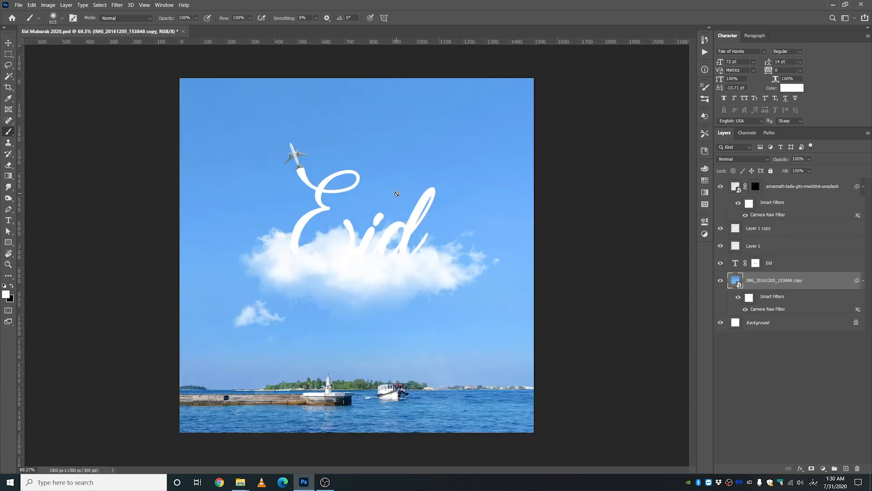
{"action": "left_click", "coordinate": [721, 283]}
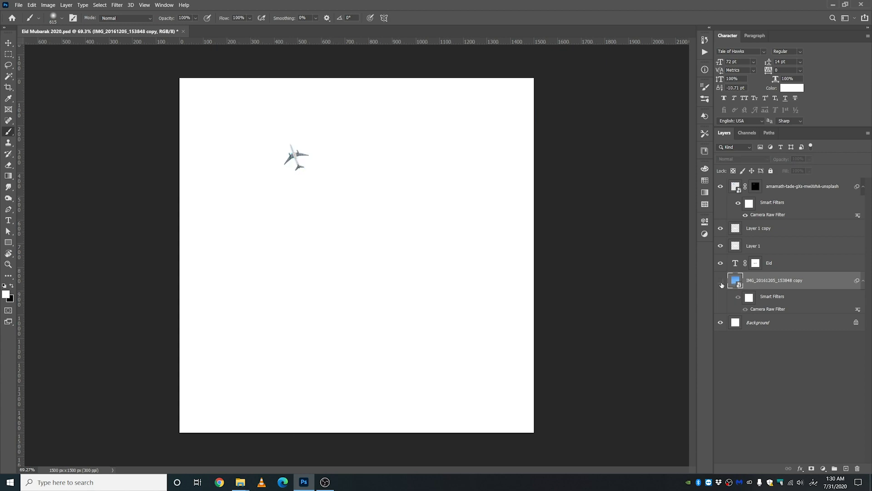
{"action": "left_click", "coordinate": [721, 283]}
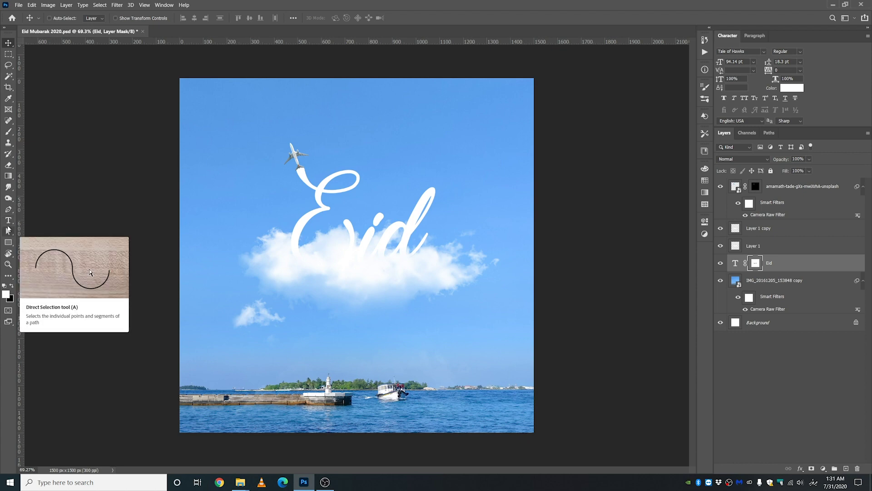
Step: Start a centre-aligned point text at the middle of the canvas on a new layer above the airplane layer
{"action": "left_click", "coordinate": [9, 222]}
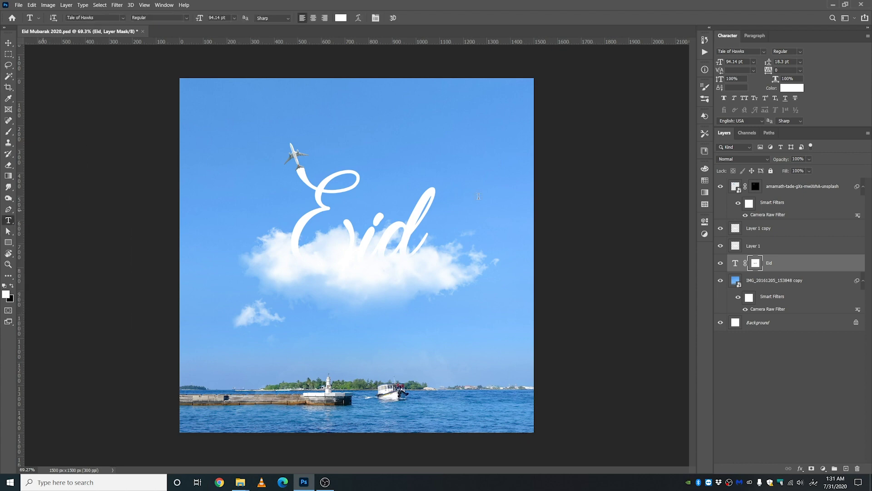
{"action": "left_click", "coordinate": [804, 187]}
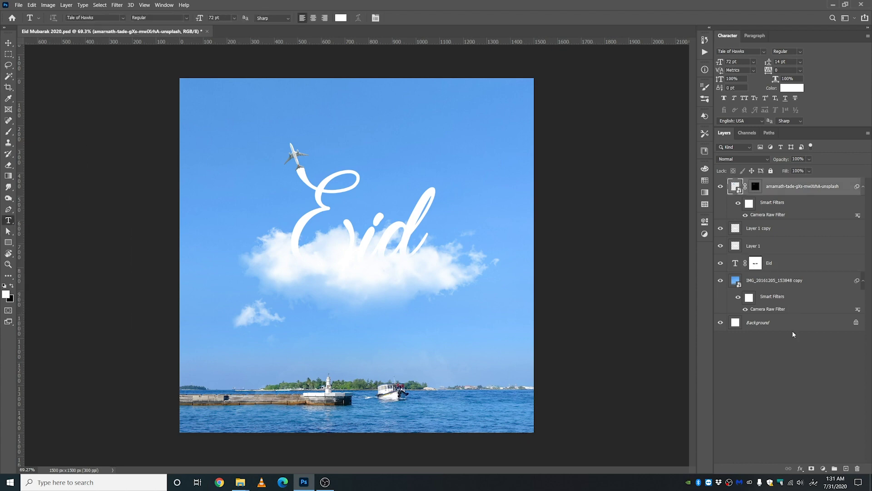
{"action": "left_click", "coordinate": [846, 468]}
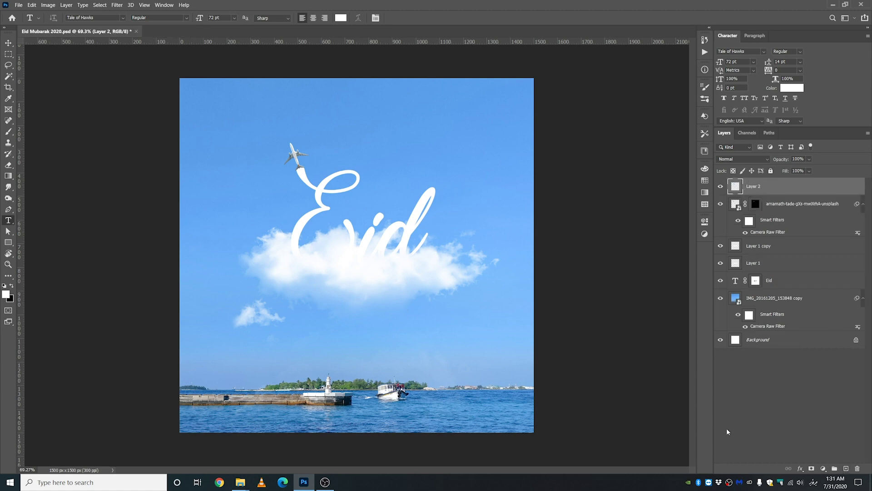
{"action": "left_click", "coordinate": [358, 300]}
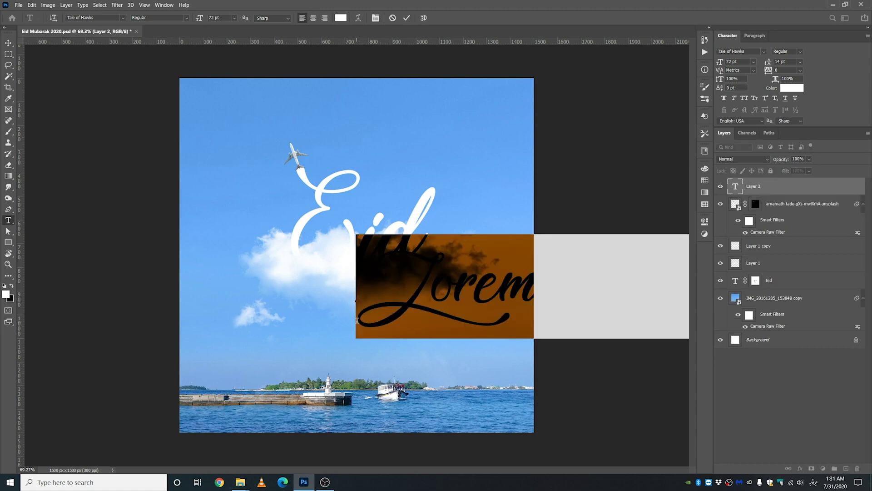
{"action": "left_click", "coordinate": [754, 35]}
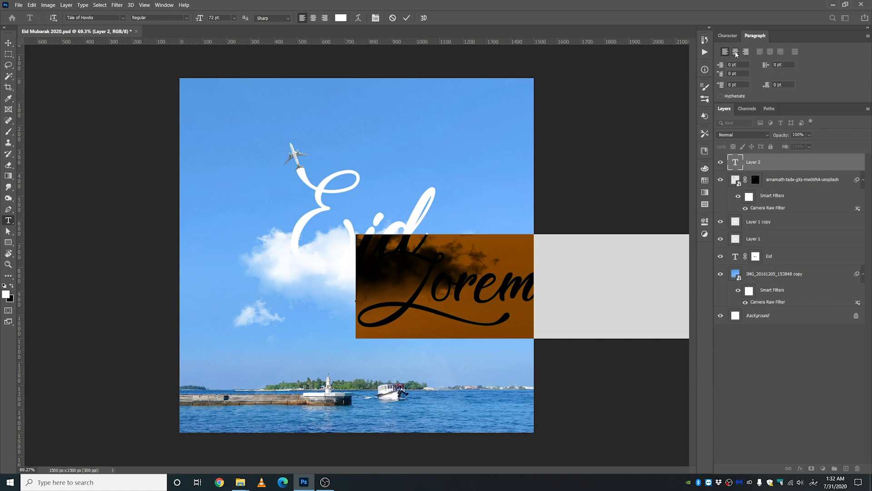
{"action": "left_click", "coordinate": [736, 52]}
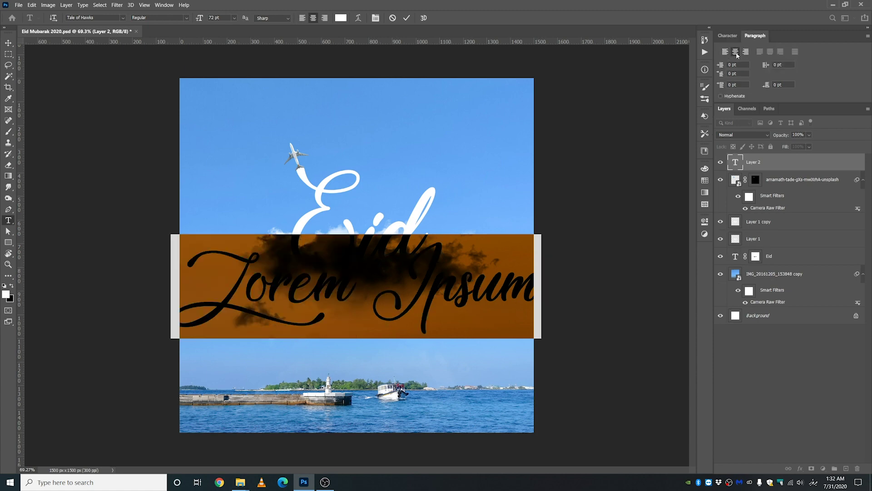
{"action": "left_click", "coordinate": [727, 35]}
Step: Replace the placeholder text with "Mubarak" and commit the text layer
{"action": "left_click", "coordinate": [321, 305]}
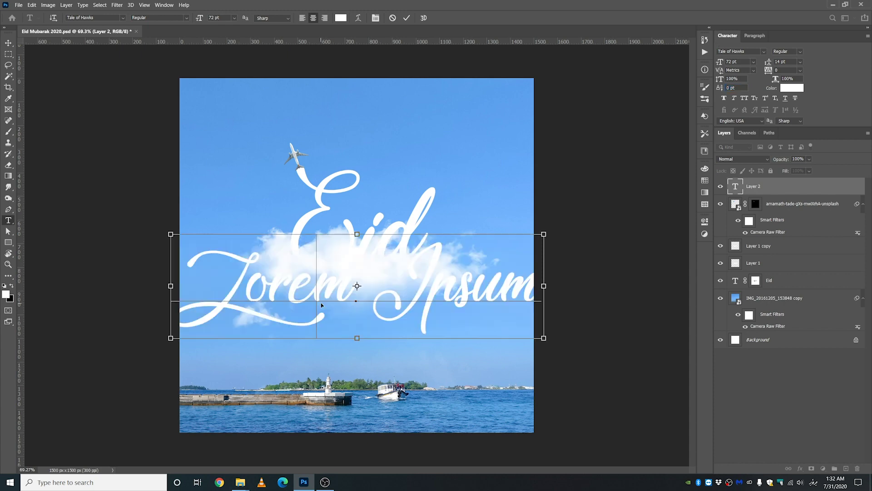
{"action": "key", "text": "ctrl+a"}
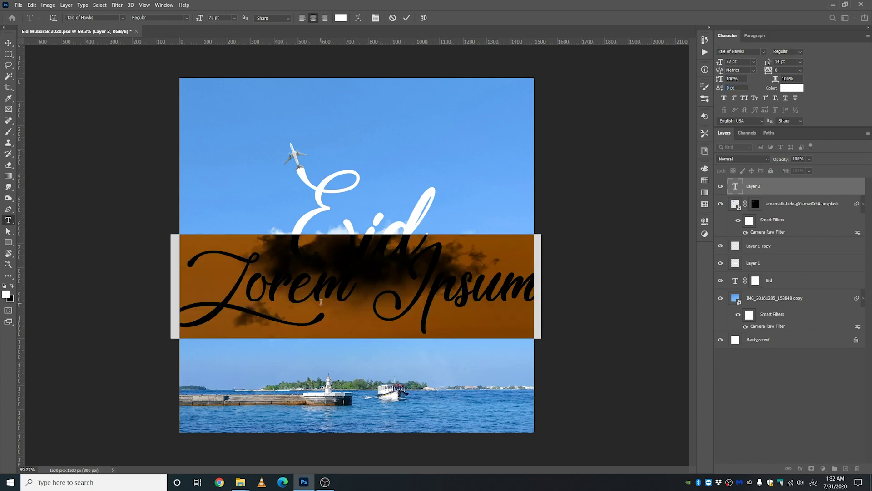
{"action": "type", "text": "Mu"}
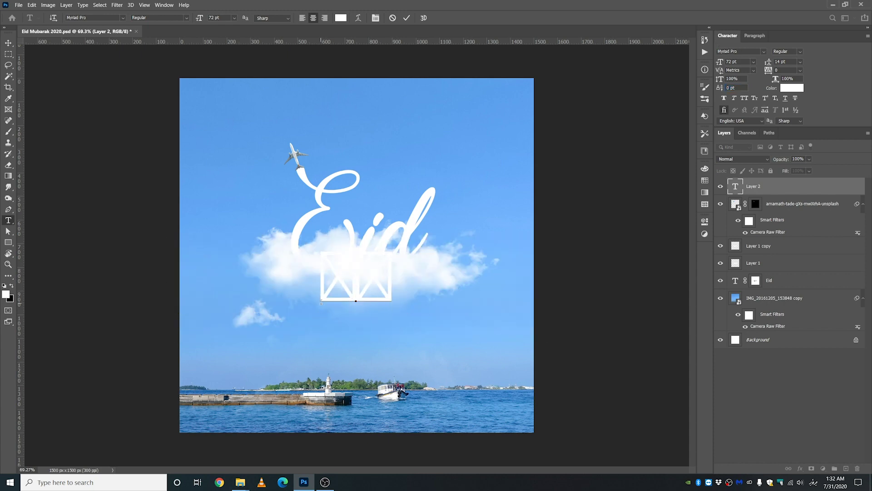
{"action": "key", "text": "ctrl+a"}
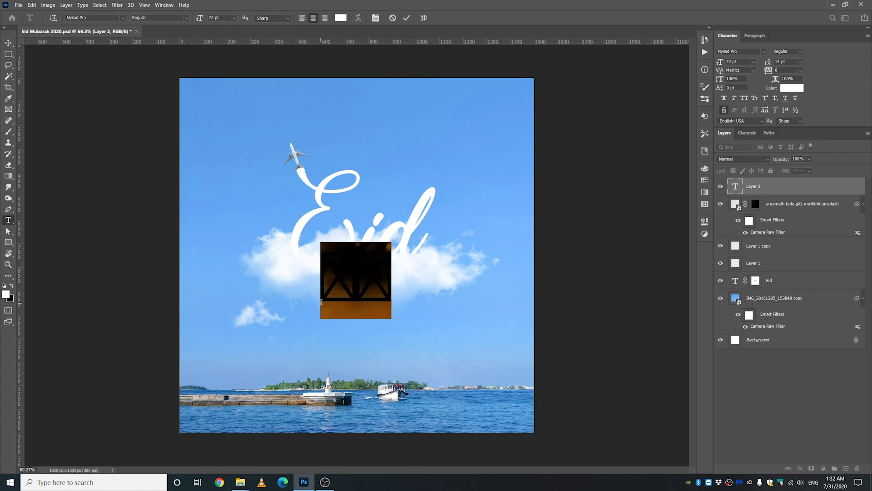
{"action": "type", "text": "Mun"}
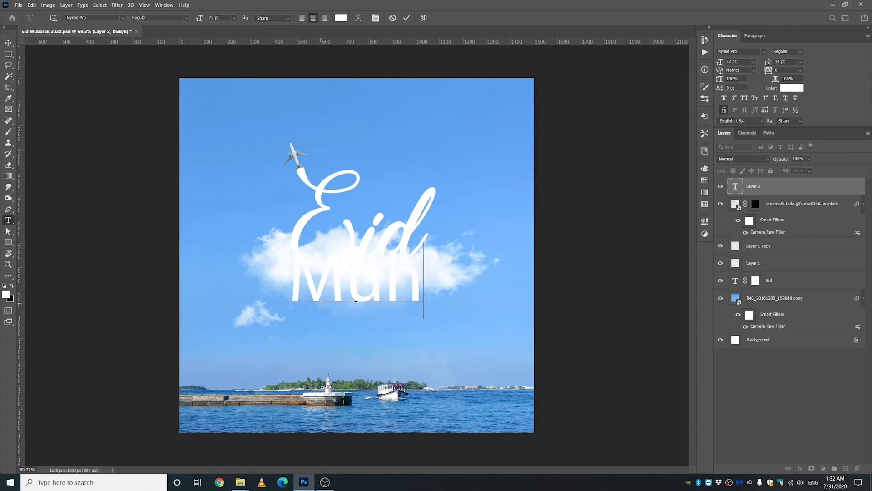
{"action": "key", "text": "BackSpace"}
{"action": "type", "text": "barak"}
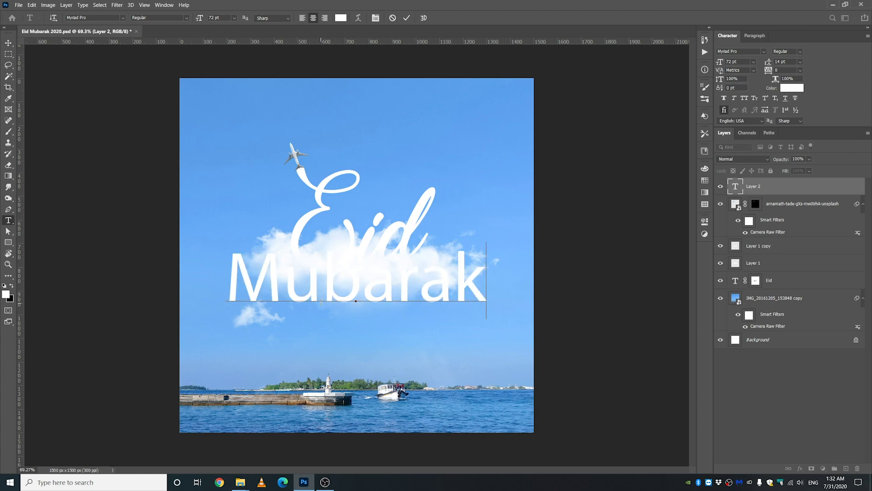
{"action": "key", "text": "ctrl+Return"}
{"action": "key", "text": "v"}
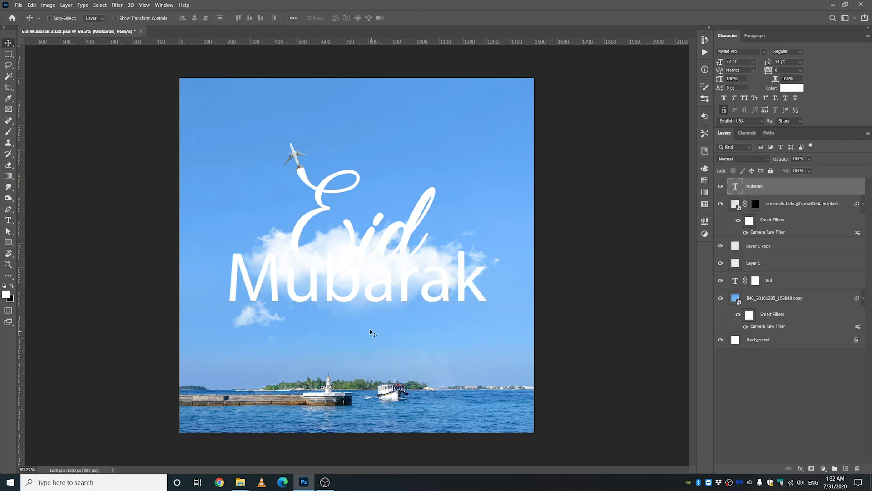
Step: Set the Mubarak text to 30 pt in all caps and move it up onto the cloud below "Eid"
{"action": "left_click", "coordinate": [753, 62]}
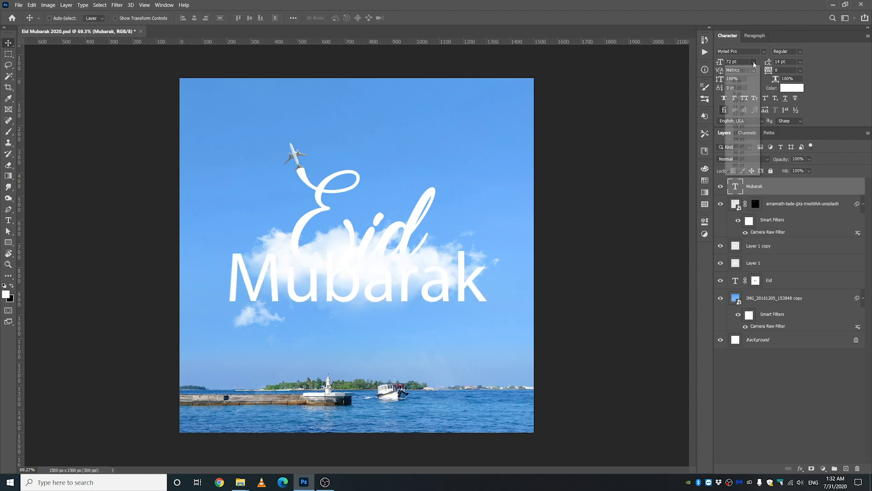
{"action": "left_click", "coordinate": [739, 146]}
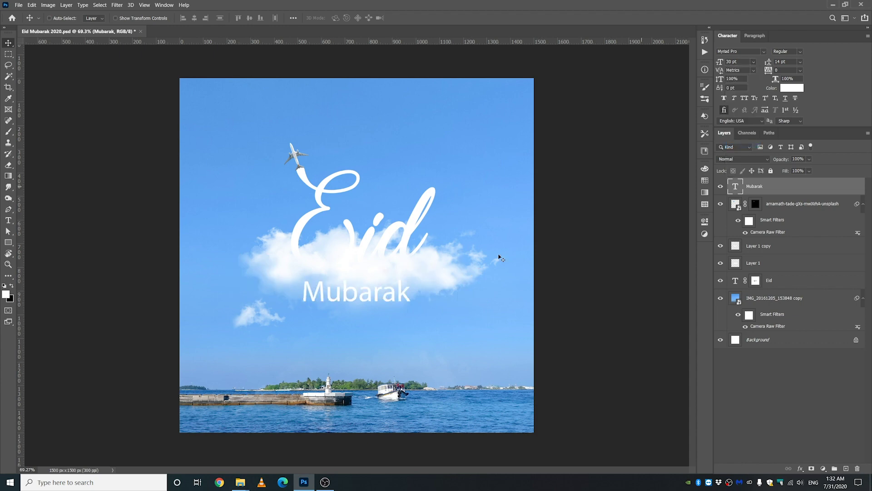
{"action": "mouse_move", "coordinate": [368, 293]}
{"action": "left_mouse_down"}
{"action": "mouse_move", "coordinate": [368, 305]}
{"action": "mouse_move", "coordinate": [368, 294]}
{"action": "left_mouse_up"}
{"action": "left_click", "coordinate": [744, 98]}
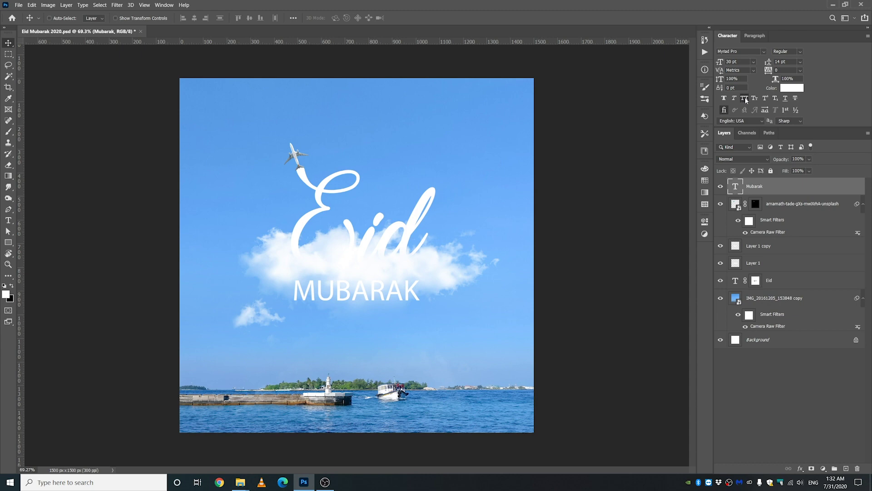
{"action": "left_click_drag", "start_coordinate": [382, 296], "coordinate": [382, 284]}
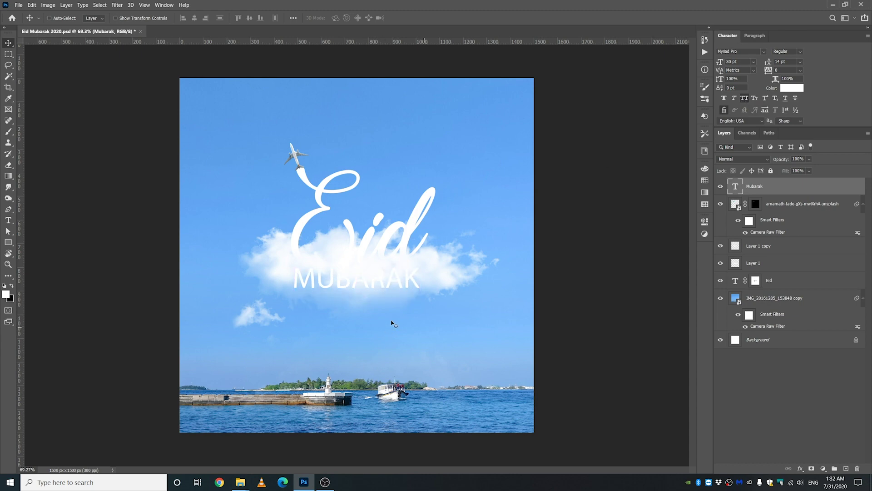
Step: Set the Mubarak text colour to the light sky blue 7fbbfb sampled from the image
{"action": "left_click", "coordinate": [792, 88]}
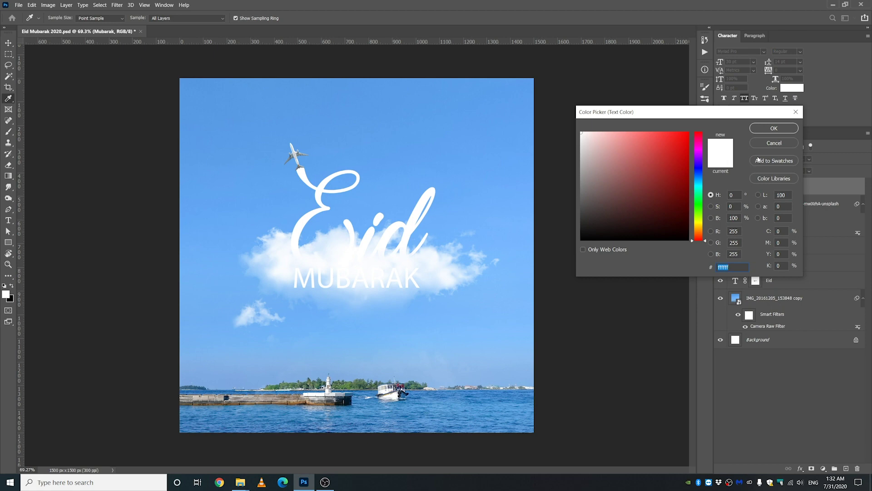
{"action": "left_click_drag", "start_coordinate": [776, 116], "coordinate": [755, 104]}
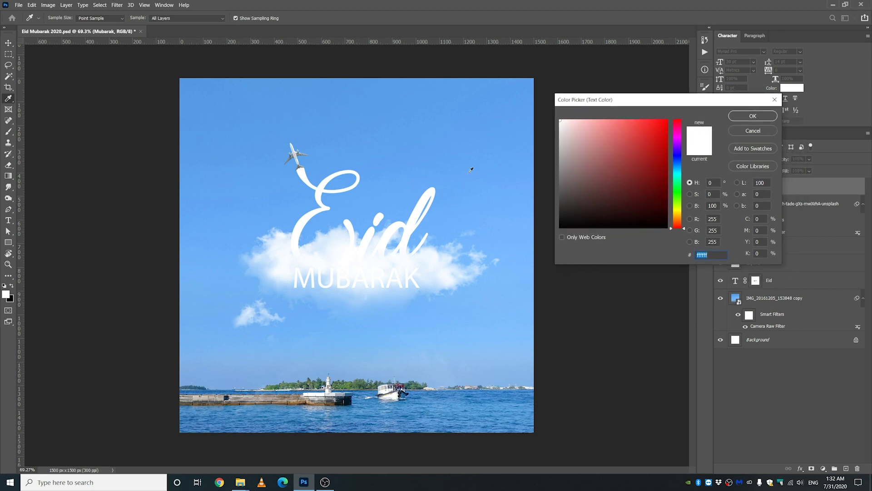
{"action": "left_click", "coordinate": [489, 315]}
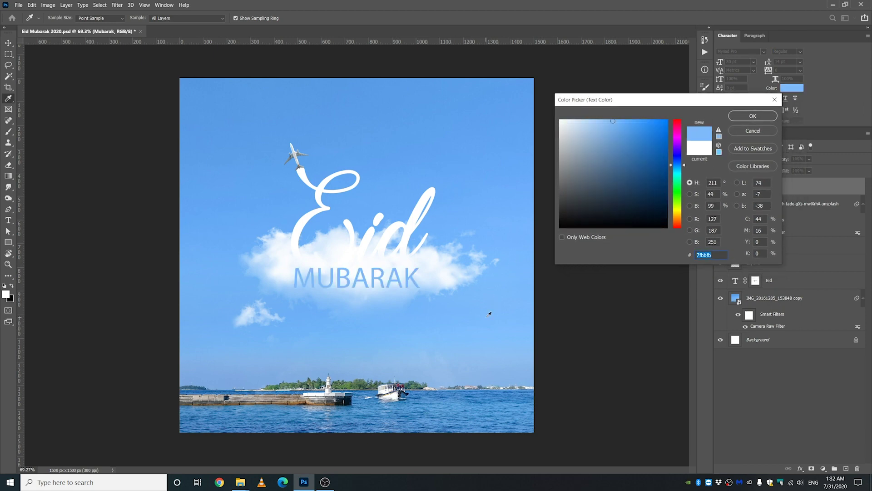
{"action": "left_click", "coordinate": [752, 116]}
{"action": "key", "text": "v"}
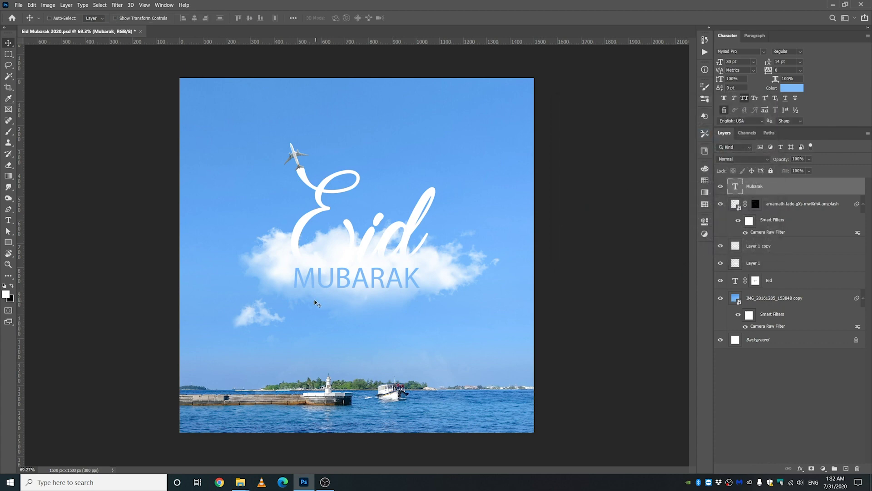
Step: Scale the Mubarak text down to about 57% with Free Transform, keeping it centred under "Eid"
{"action": "key", "text": "ctrl+t"}
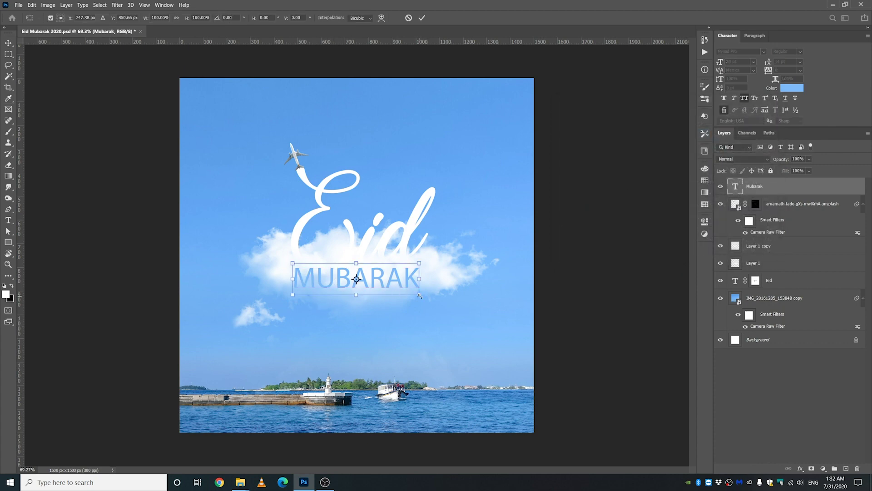
{"action": "left_click_drag", "start_coordinate": [419, 294], "coordinate": [382, 276]}
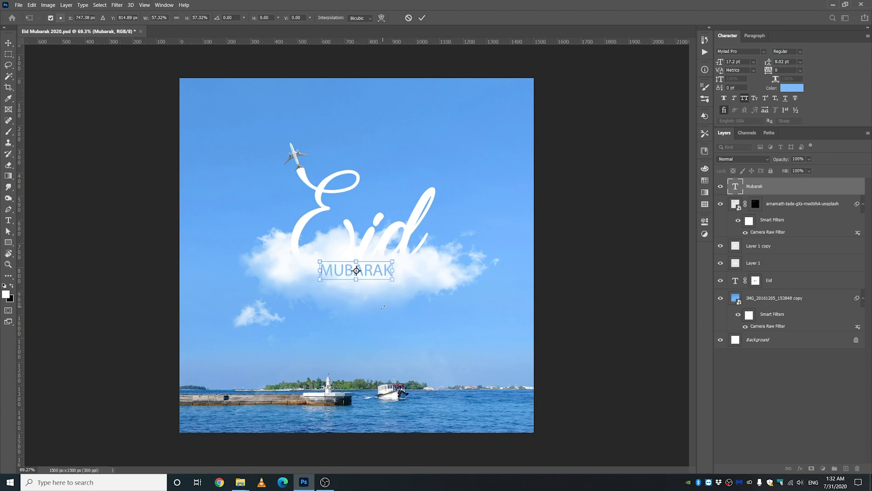
{"action": "key", "text": "Return"}
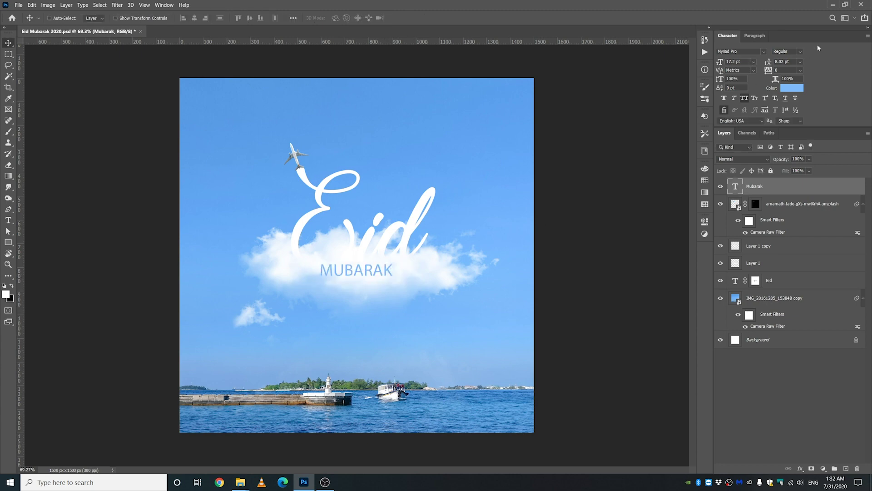
Step: Change the Mubarak text's font to Poppins Medium
{"action": "left_click", "coordinate": [749, 53]}
{"action": "type", "text": "opp"}
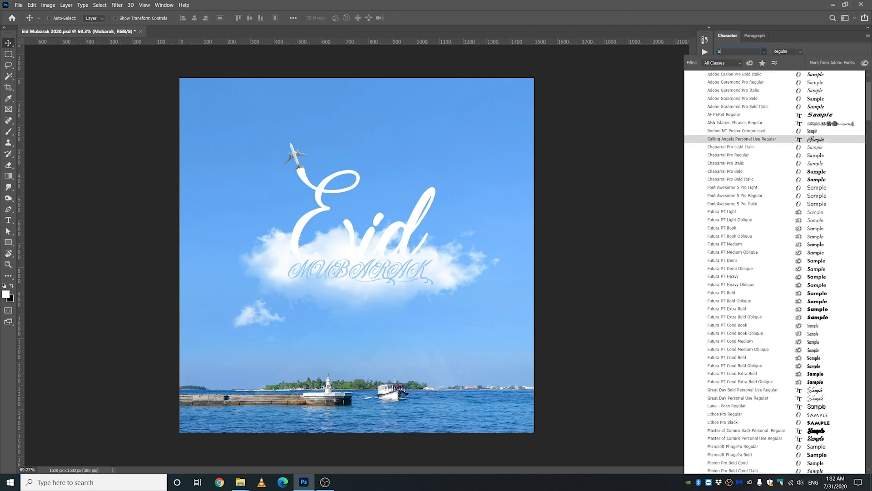
{"action": "key", "text": "BackSpace"}
{"action": "key", "text": "BackSpace"}
{"action": "key", "text": "BackSpace"}
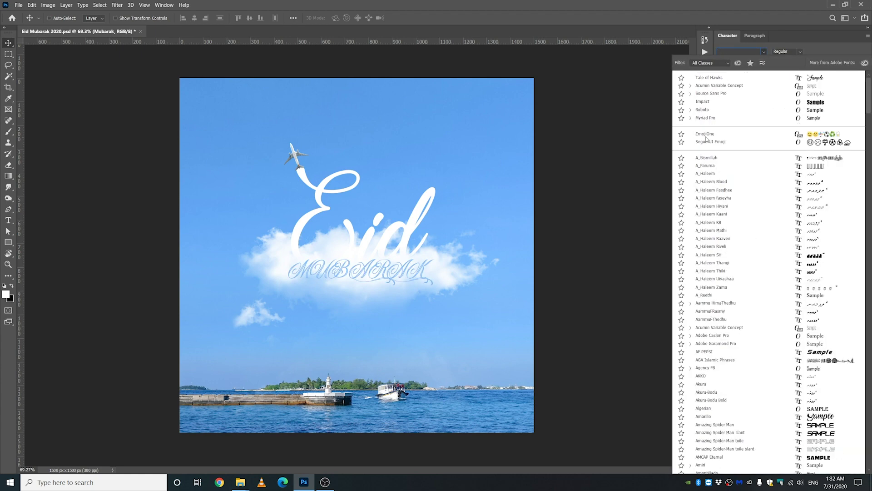
{"action": "type", "text": "o"}
{"action": "key", "text": "BackSpace"}
{"action": "type", "text": "po"}
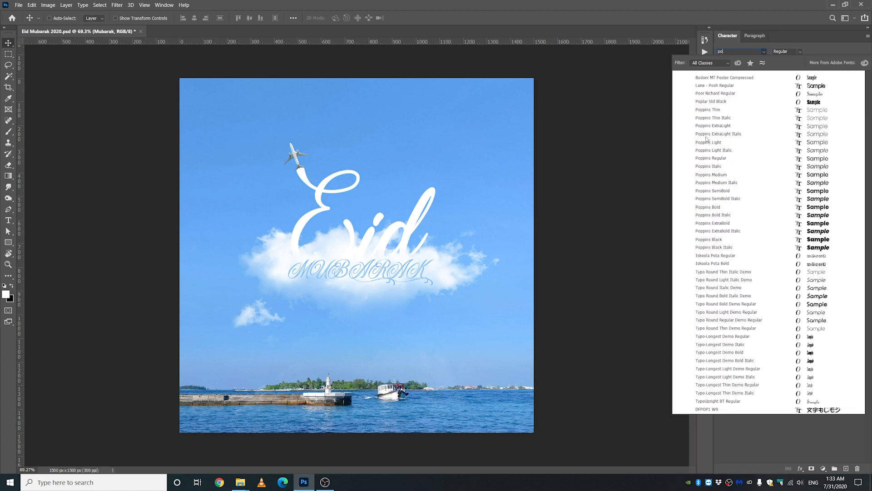
{"action": "type", "text": "ppins"}
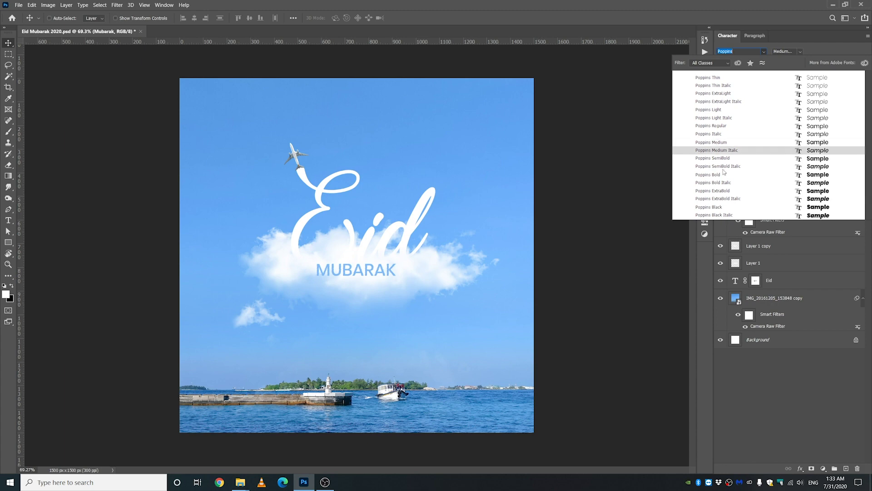
{"action": "left_click", "coordinate": [726, 142]}
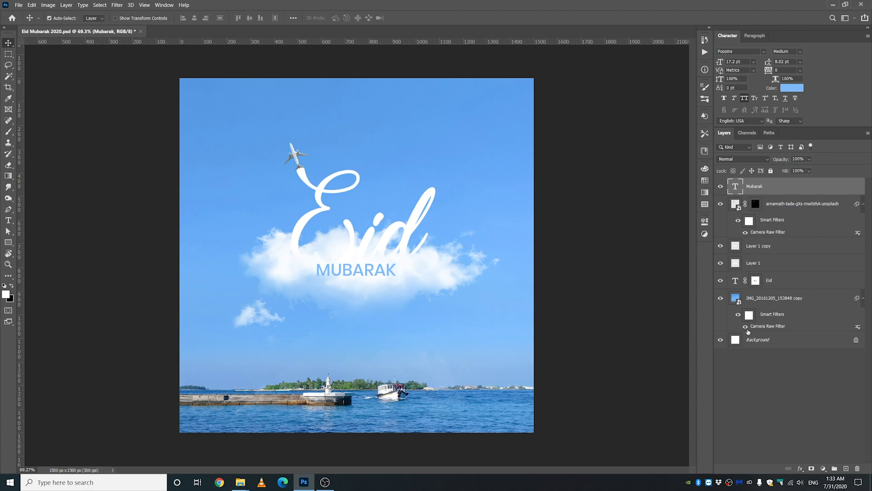
Step: Centre the Mubarak text horizontally against the Background layer, and reselect only the text layer
{"action": "left_click", "coordinate": [758, 339], "text": "ctrl"}
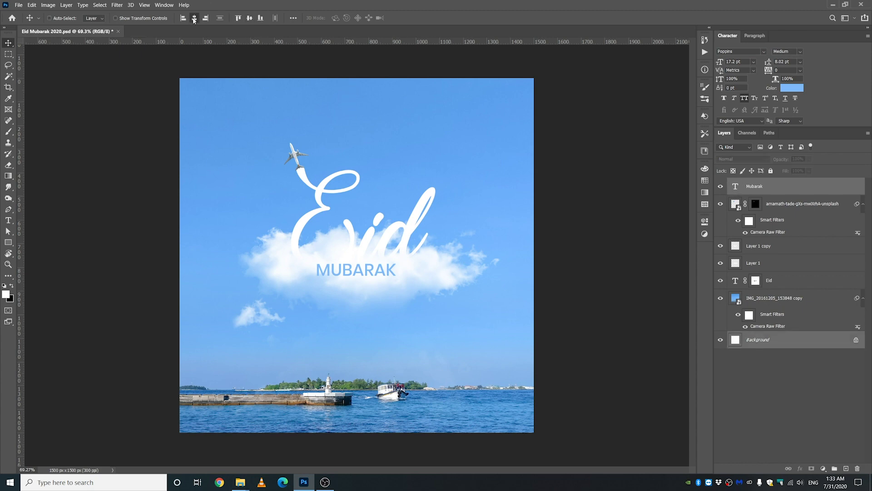
{"action": "left_click", "coordinate": [195, 18]}
{"action": "left_click", "coordinate": [787, 187]}
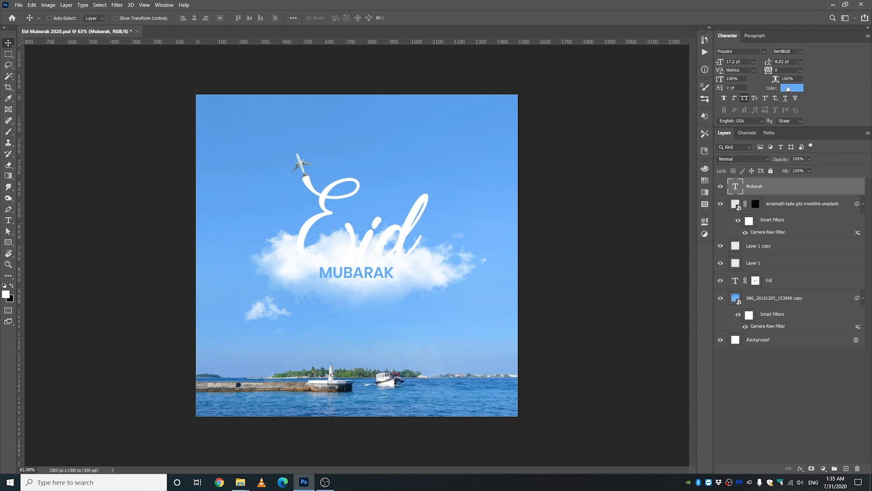
Step: Set the Mubarak text colour to white (ffffff) and move the word straight down to the cloud's lower edge
{"action": "left_click", "coordinate": [788, 88]}
{"action": "left_click_drag", "start_coordinate": [615, 133], "coordinate": [548, 108]}
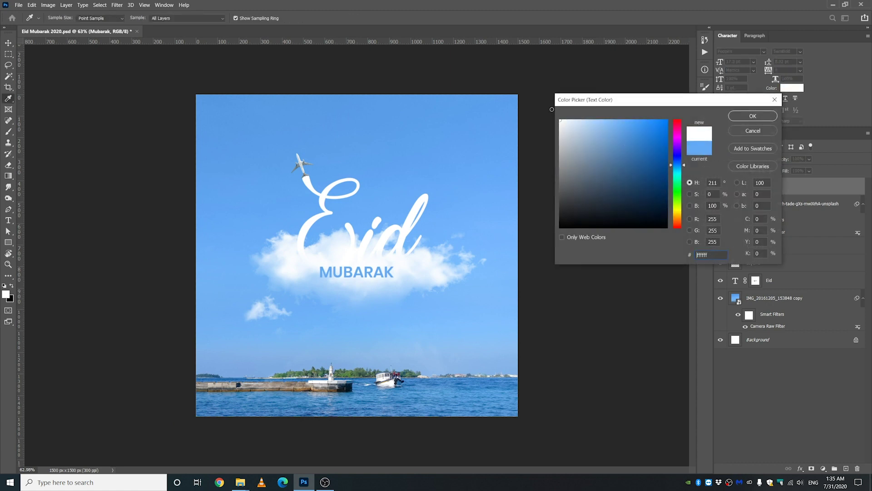
{"action": "left_click", "coordinate": [753, 116]}
{"action": "key", "text": "v"}
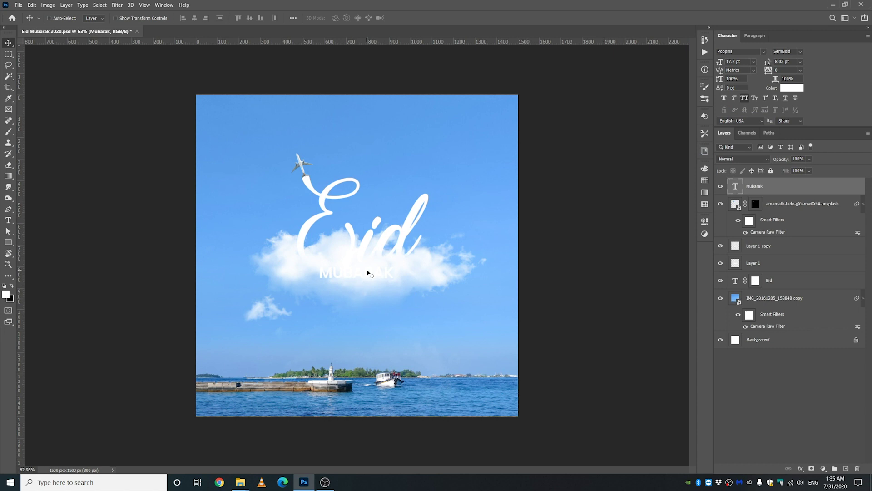
{"action": "left_click_drag", "start_coordinate": [367, 273], "coordinate": [367, 286]}
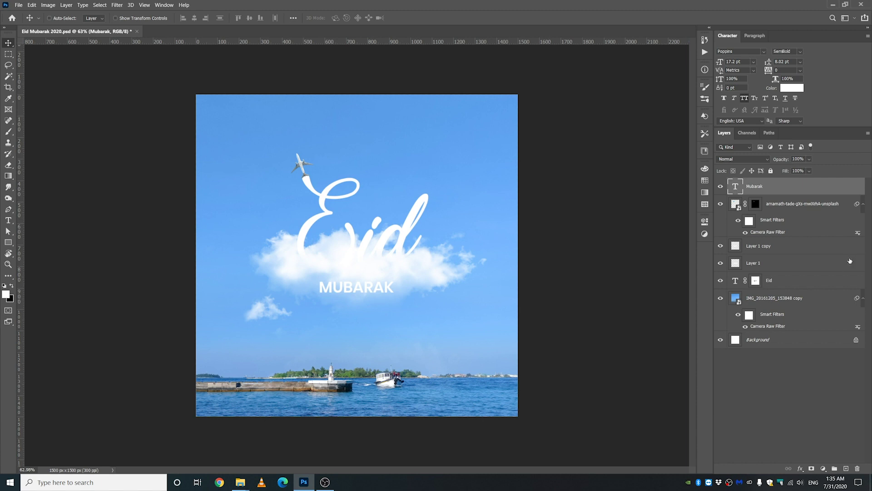
Step: Select the Eid layer and toggle the visibility of Layer 1 and Layer 1 copy to identify which cloud each holds
{"action": "right_click", "coordinate": [323, 194]}
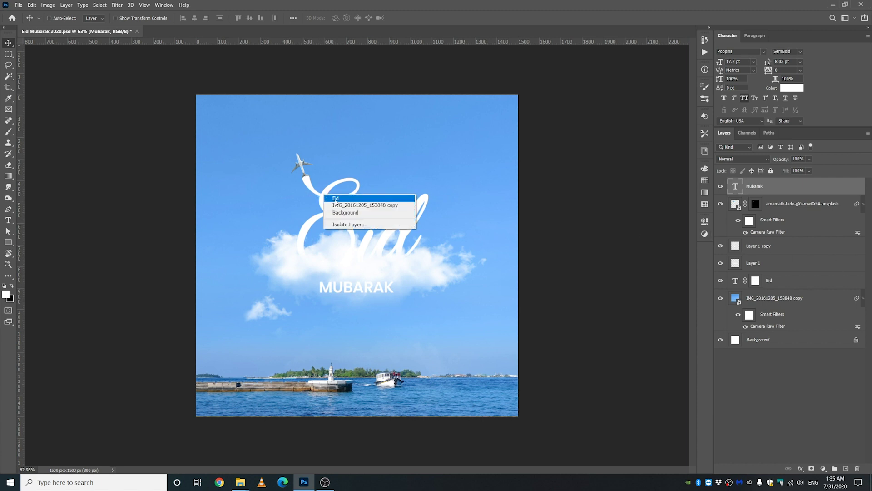
{"action": "left_click", "coordinate": [336, 199]}
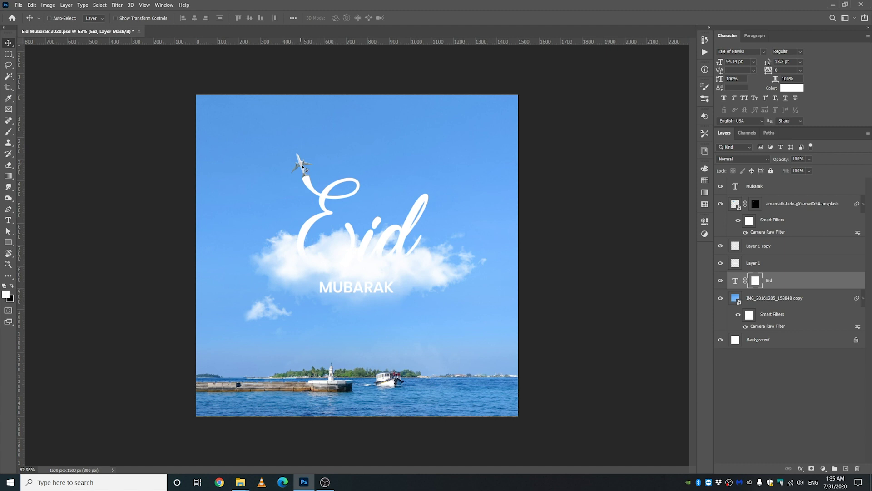
{"action": "left_click", "coordinate": [722, 263]}
{"action": "left_click", "coordinate": [721, 263]}
{"action": "left_click", "coordinate": [721, 246]}
{"action": "left_click", "coordinate": [721, 246]}
Step: Rename the airplane photo's layer as Plan
{"action": "left_click", "coordinate": [830, 208]}
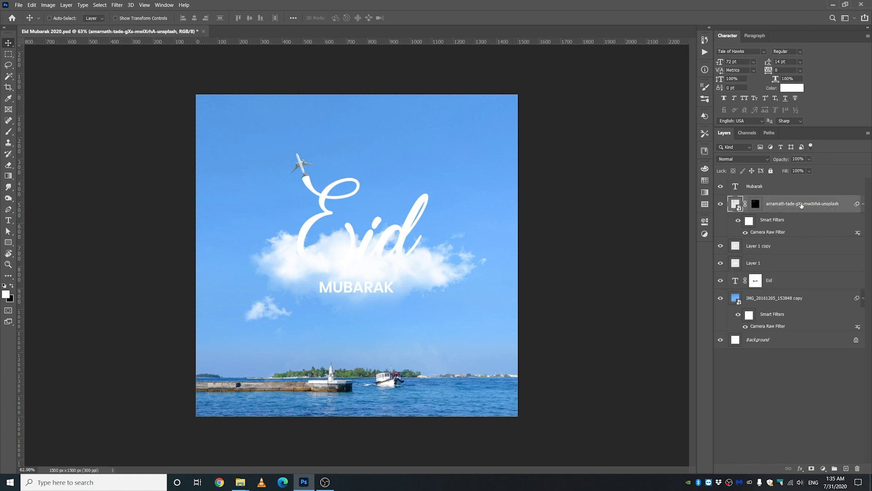
{"action": "right_click", "coordinate": [829, 208]}
{"action": "left_click", "coordinate": [822, 208]}
{"action": "double_click", "coordinate": [809, 205]}
{"action": "type", "text": "Plan"}
Step: Rename Layer 1 copy as Cloud 2 and Layer 1 as Cloud 1, checking the former's visibility first
{"action": "left_click", "coordinate": [760, 244]}
{"action": "left_click", "coordinate": [721, 247]}
{"action": "left_click", "coordinate": [722, 247]}
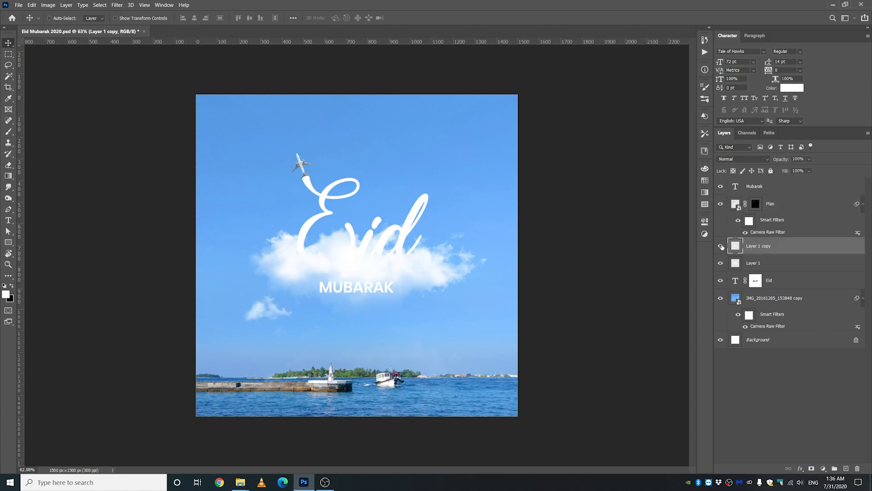
{"action": "double_click", "coordinate": [763, 246]}
{"action": "type", "text": "Cloud 2"}
{"action": "double_click", "coordinate": [757, 263]}
{"action": "type", "text": "C"}
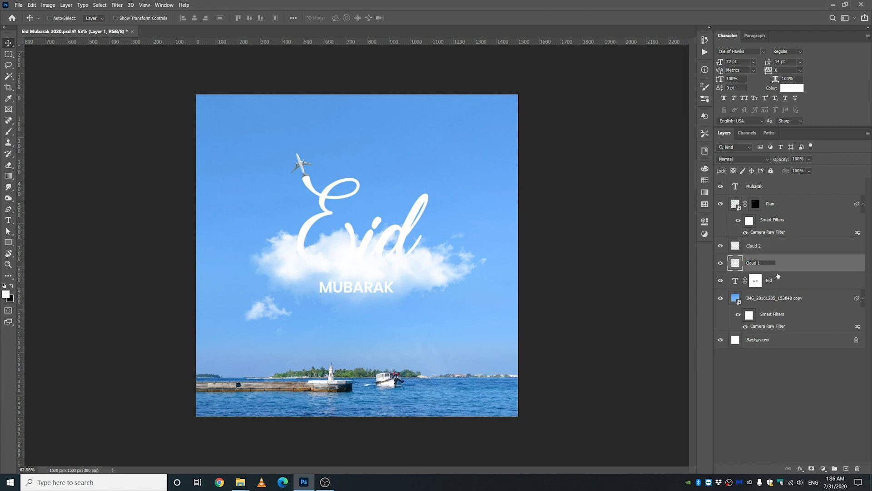
{"action": "type", "text": "loud 1"}
{"action": "left_click", "coordinate": [778, 278]}
Step: Select the layers from Plan down to Eid together and move the airplane, clouds and lettering straight up
{"action": "left_click", "coordinate": [787, 210]}
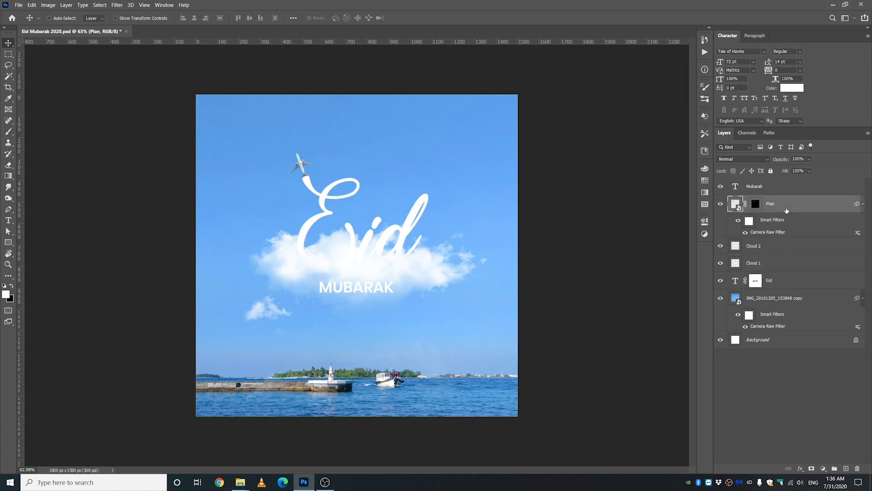
{"action": "key", "text": "ctrl"}
{"action": "left_click", "coordinate": [779, 283], "text": "shift"}
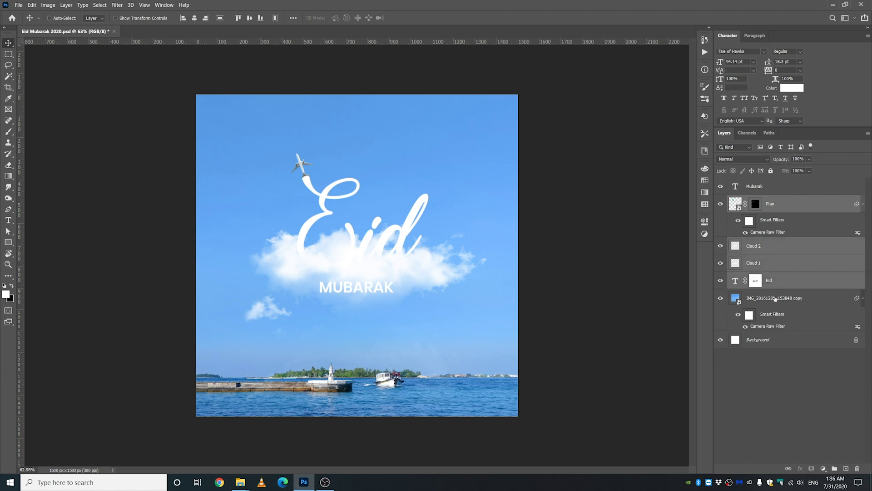
{"action": "left_click_drag", "start_coordinate": [414, 276], "coordinate": [410, 264]}
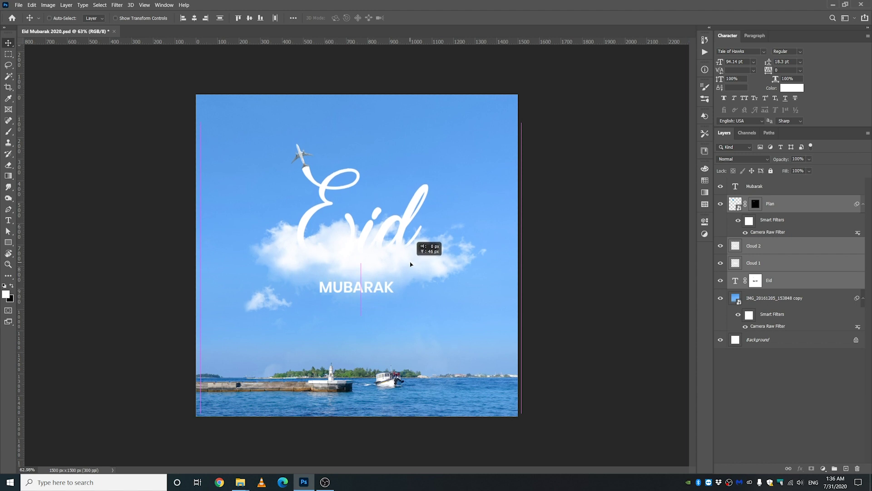
{"action": "left_click_drag", "start_coordinate": [410, 264], "coordinate": [410, 263]}
Step: Select the Mubarak text layer and move the word slightly down towards the cloud's lower edge
{"action": "left_click", "coordinate": [764, 300]}
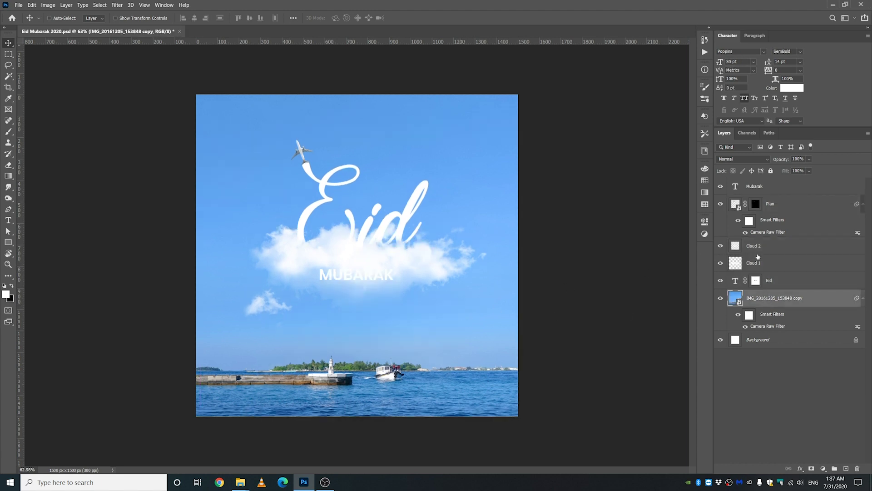
{"action": "left_click", "coordinate": [773, 187]}
{"action": "left_click_drag", "start_coordinate": [383, 275], "coordinate": [380, 278]}
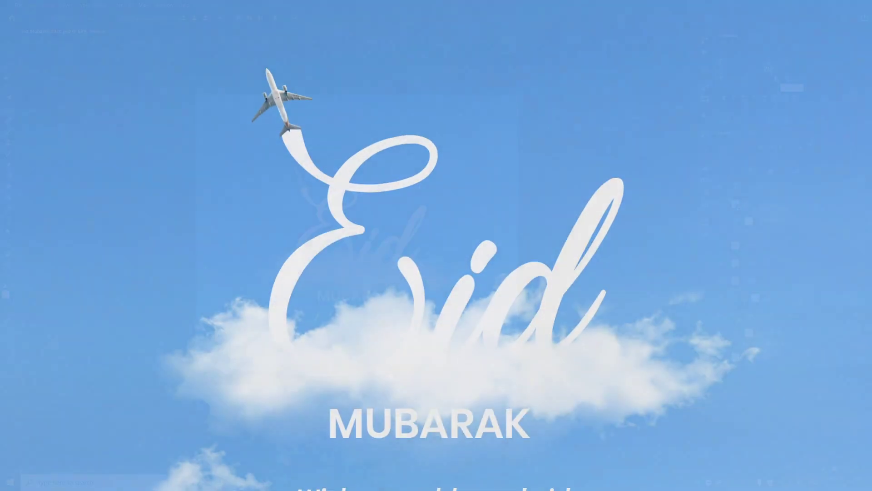